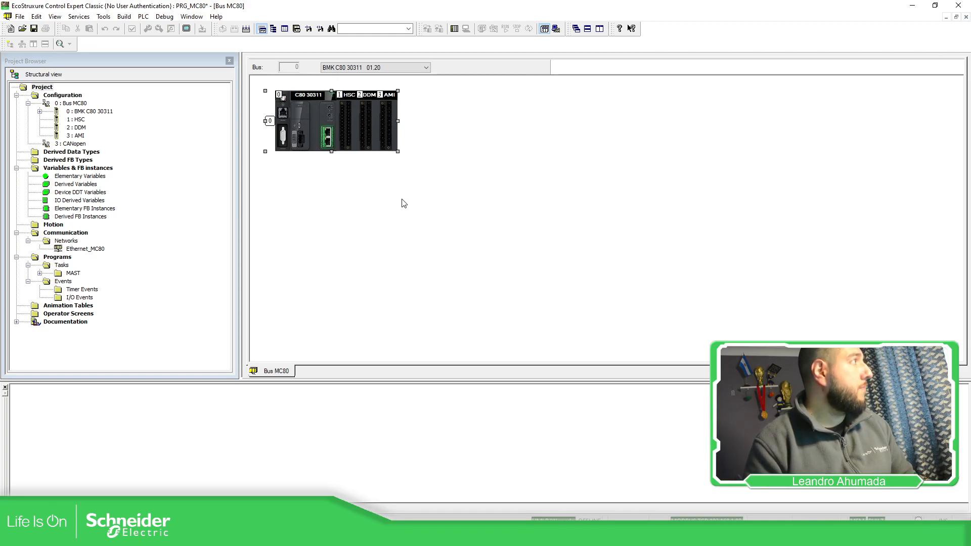
Step: Open the CPU's Ethernet port configuration and review the settings of the linked Ethernet_MC80 network
{"action": "left_click", "coordinate": [328, 135]}
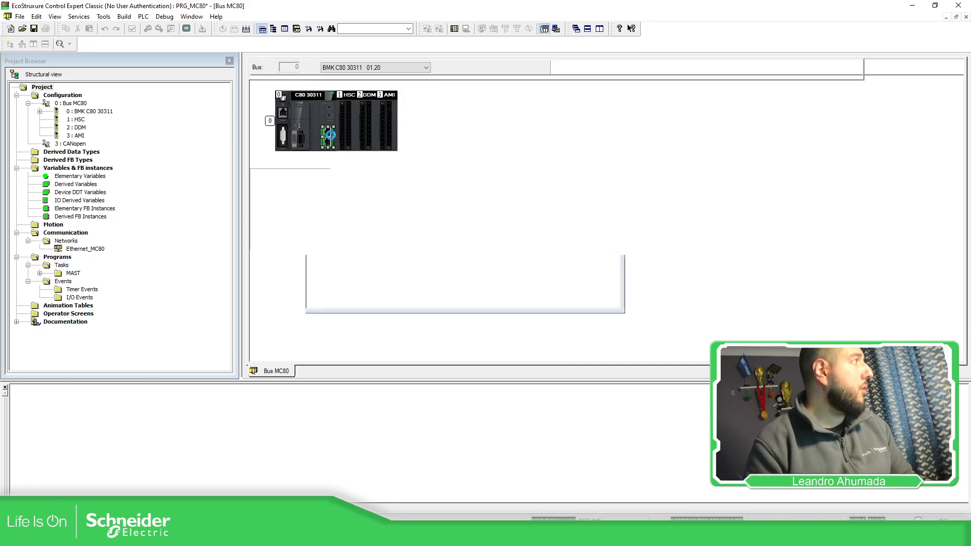
{"action": "double_click", "coordinate": [328, 135]}
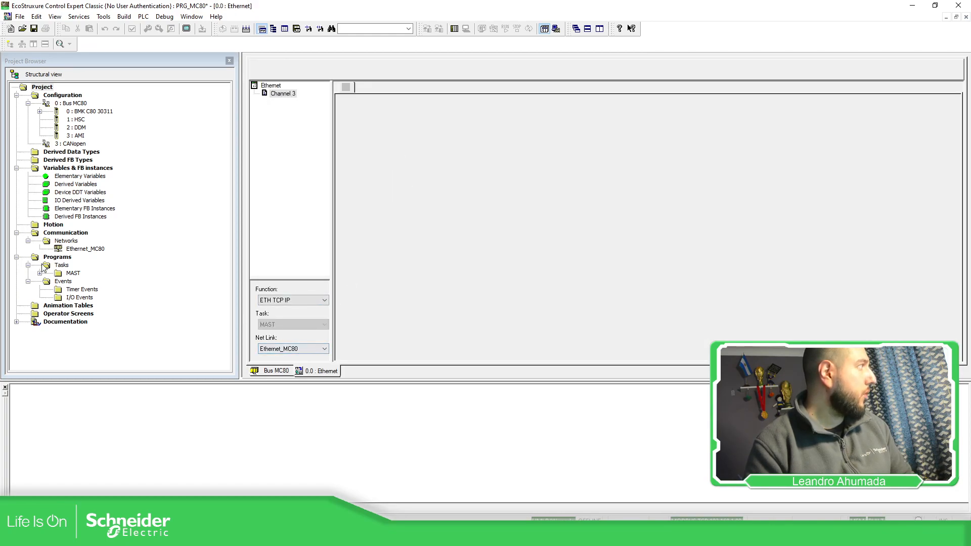
{"action": "double_click", "coordinate": [85, 249]}
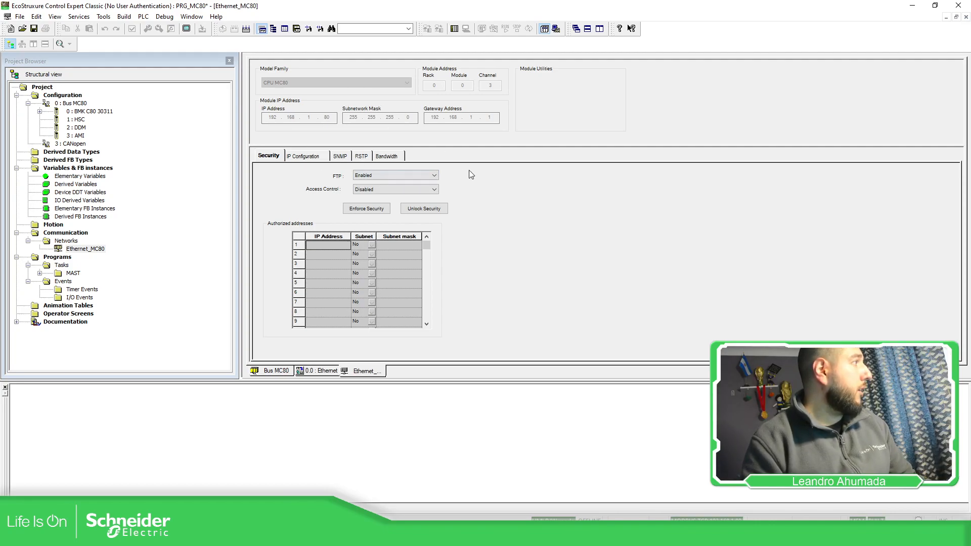
Step: Configure the CPU's serial port on Bus MC80 as a Modbus Slave with slave number 5
{"action": "double_click", "coordinate": [80, 104]}
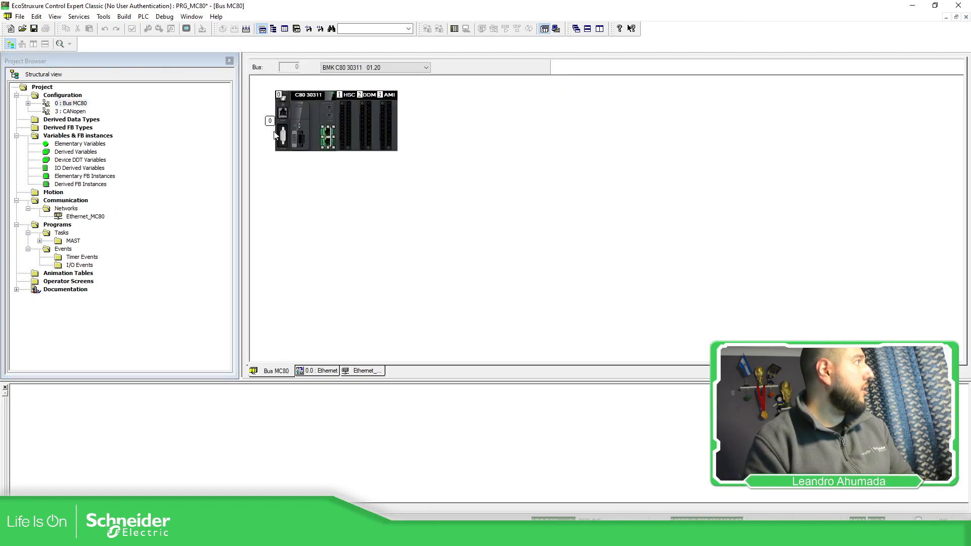
{"action": "left_click", "coordinate": [284, 114]}
{"action": "double_click", "coordinate": [284, 116]}
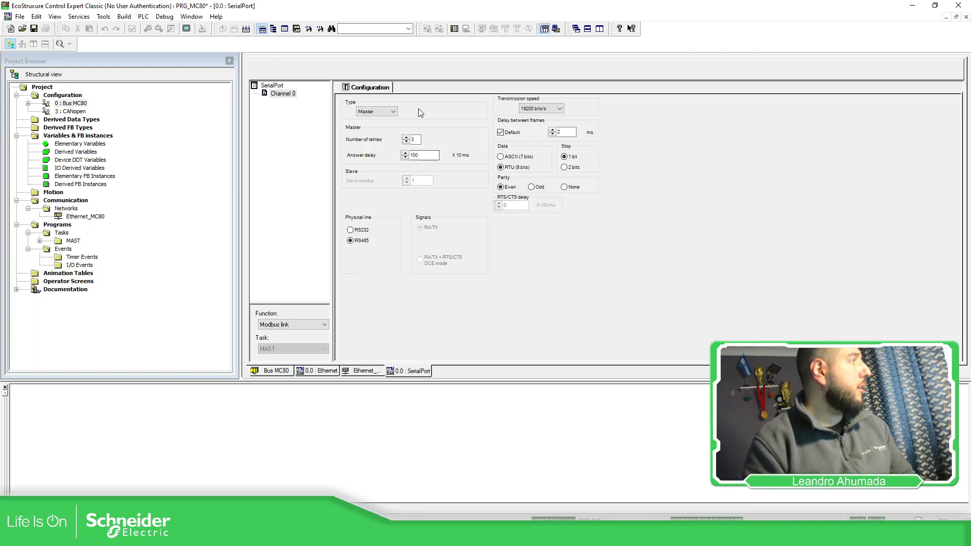
{"action": "left_click", "coordinate": [393, 112]}
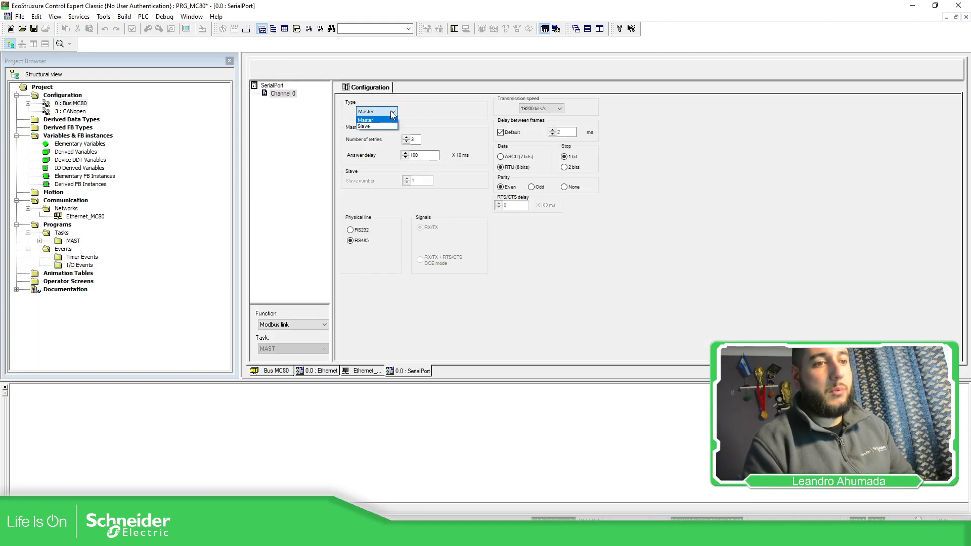
{"action": "left_click", "coordinate": [384, 126]}
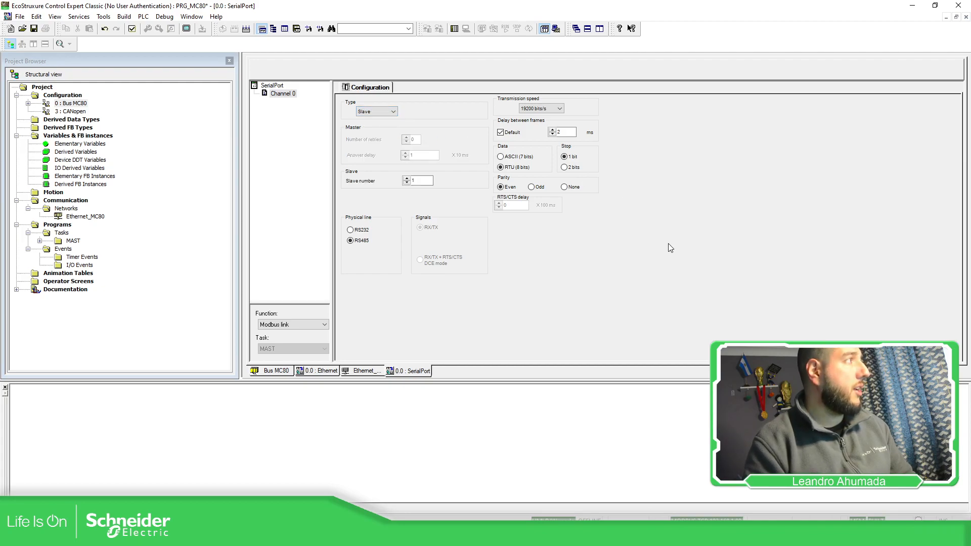
{"action": "left_click_drag", "start_coordinate": [428, 181], "coordinate": [409, 181]}
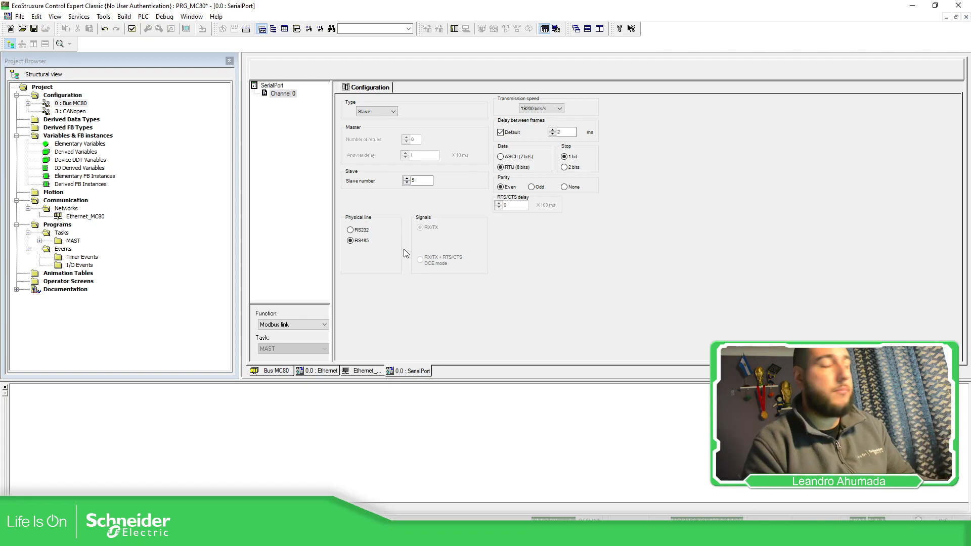
Step: Create an elementary variable named MW10 with type WORD, confirming the project modification
{"action": "double_click", "coordinate": [96, 144]}
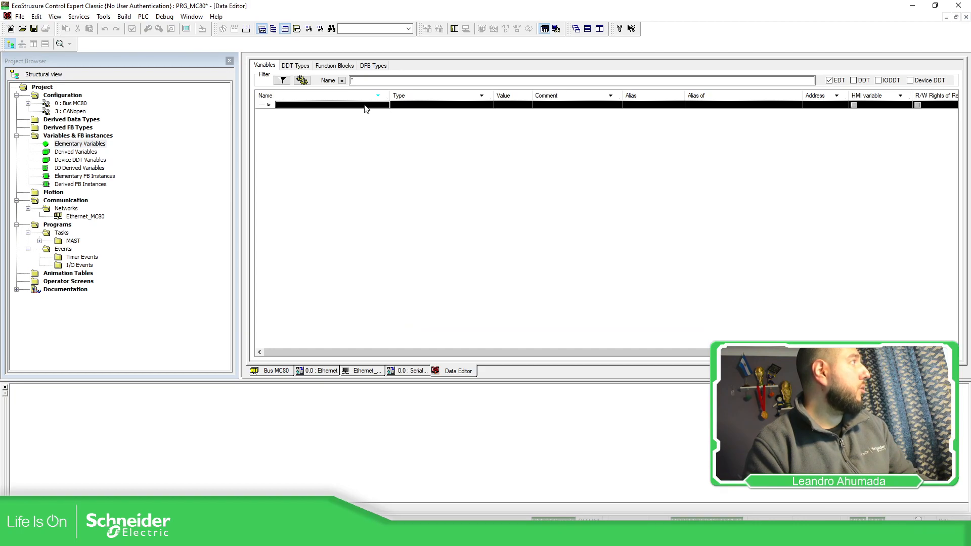
{"action": "left_click", "coordinate": [367, 108]}
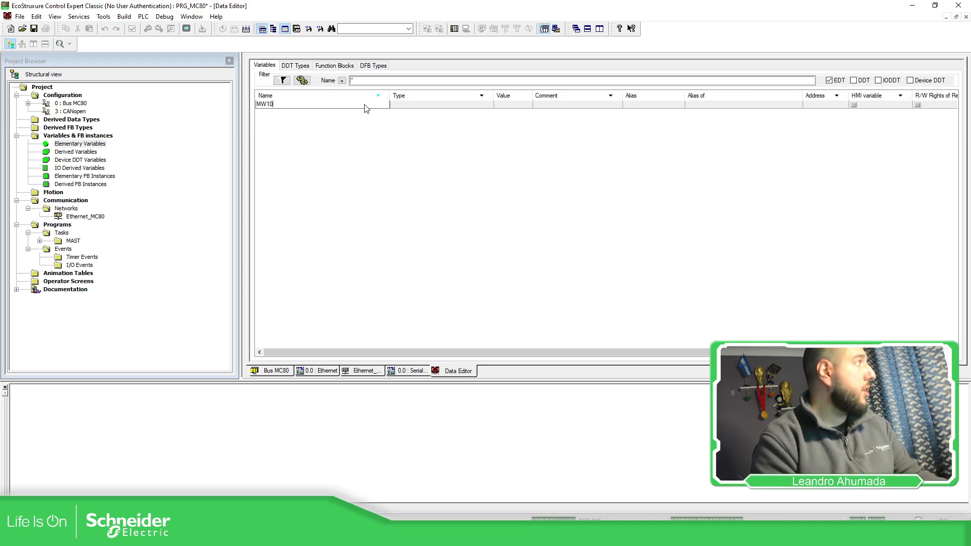
{"action": "key", "text": "Return"}
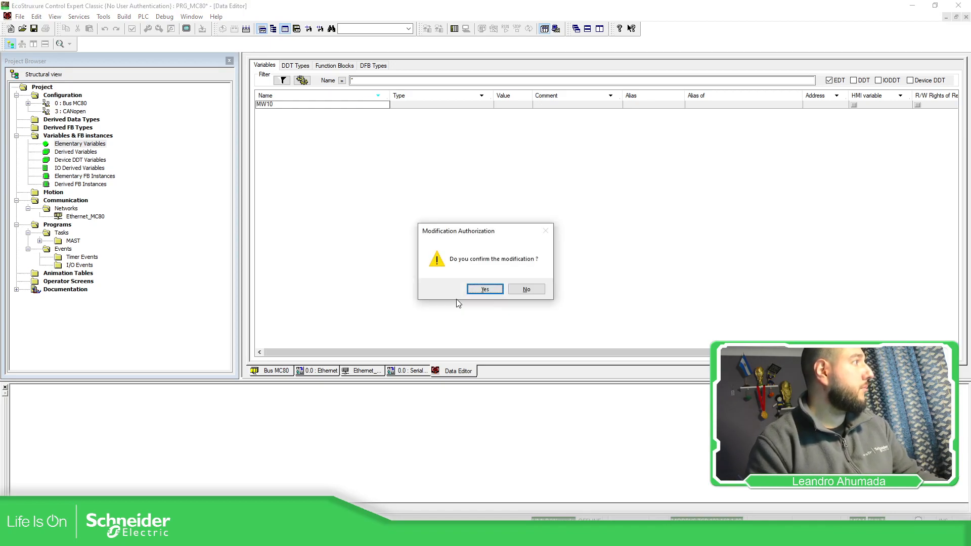
{"action": "left_click", "coordinate": [495, 290]}
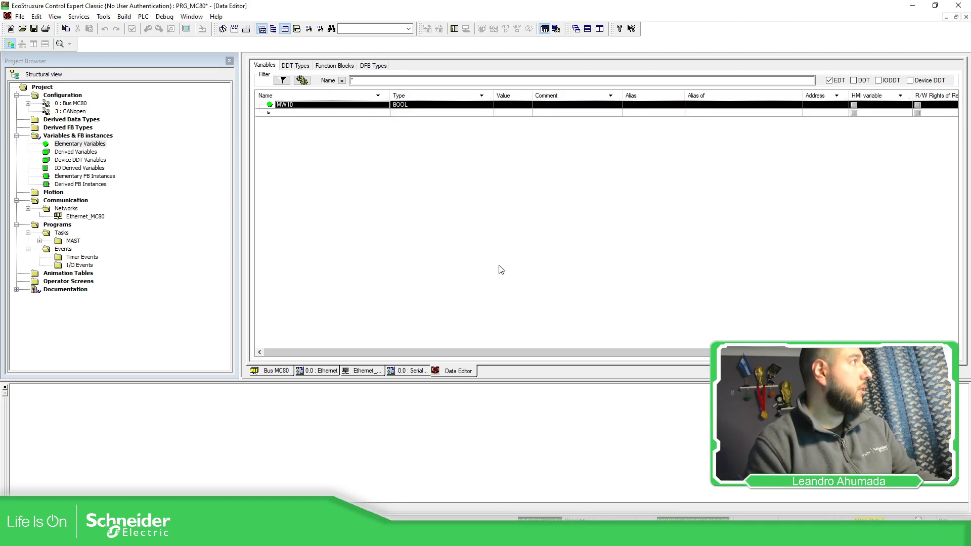
{"action": "left_click", "coordinate": [413, 108]}
{"action": "left_click", "coordinate": [479, 105]}
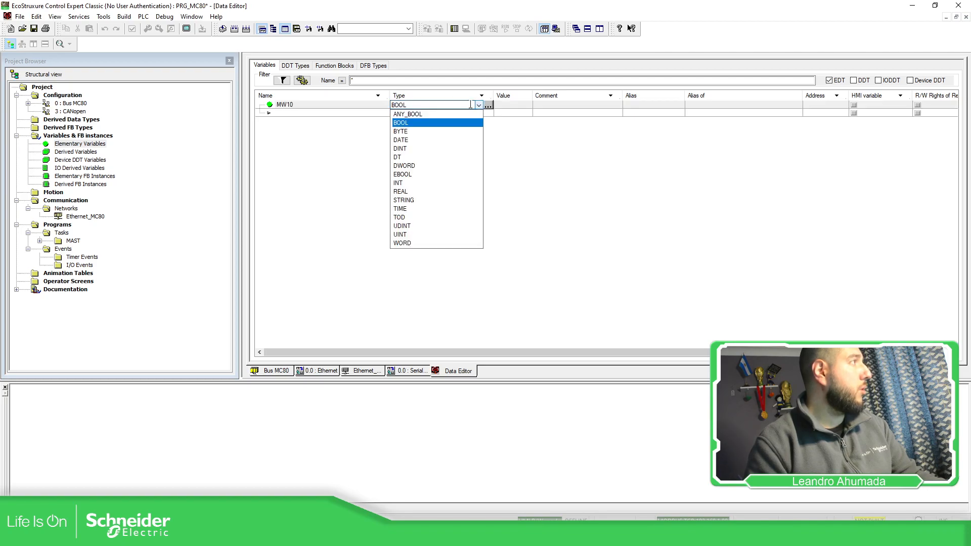
{"action": "left_click", "coordinate": [410, 243]}
Step: Add the WORD variables MW11, MW12, MW13 and MW14 below MW10
{"action": "left_click", "coordinate": [335, 116]}
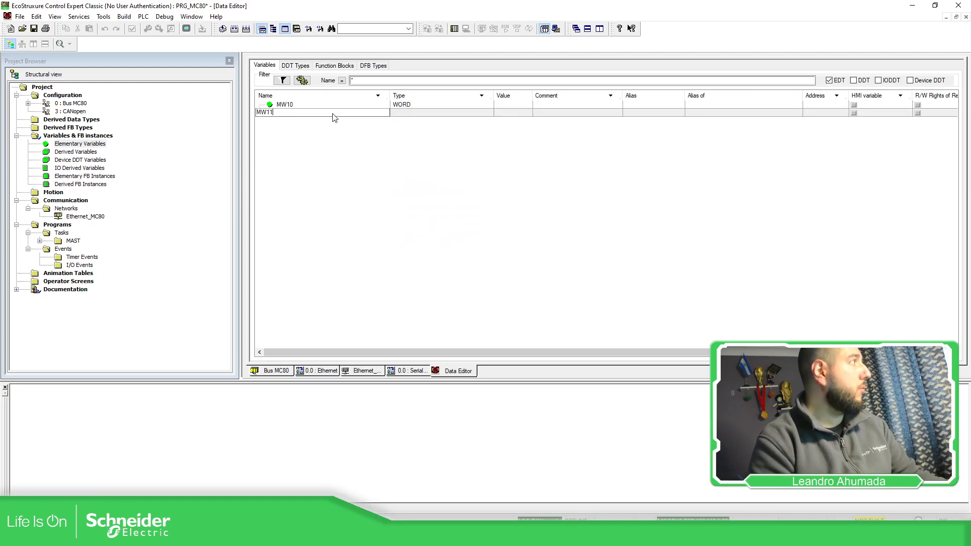
{"action": "type", "text": "MW11"}
{"action": "key", "text": "Return"}
{"action": "left_click", "coordinate": [327, 124]}
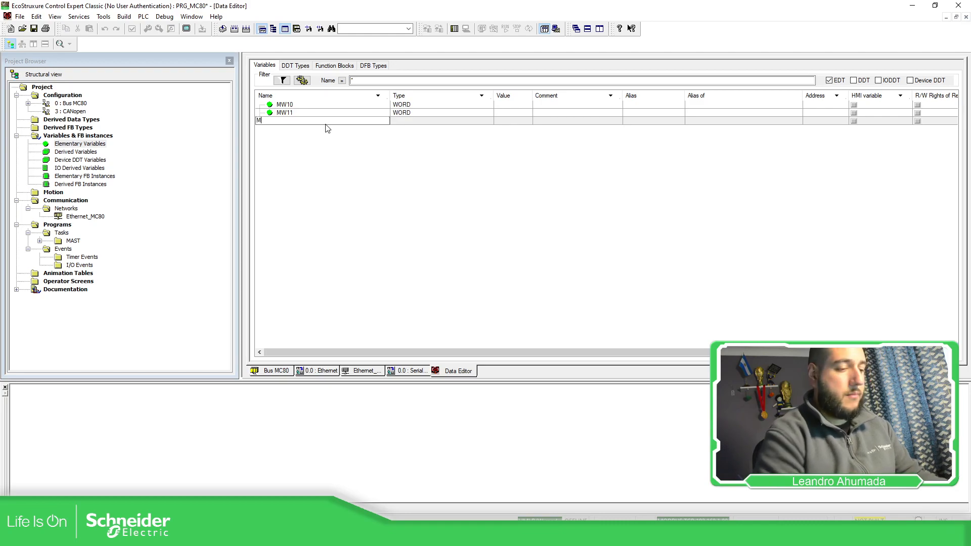
{"action": "type", "text": "MW12"}
{"action": "key", "text": "Return"}
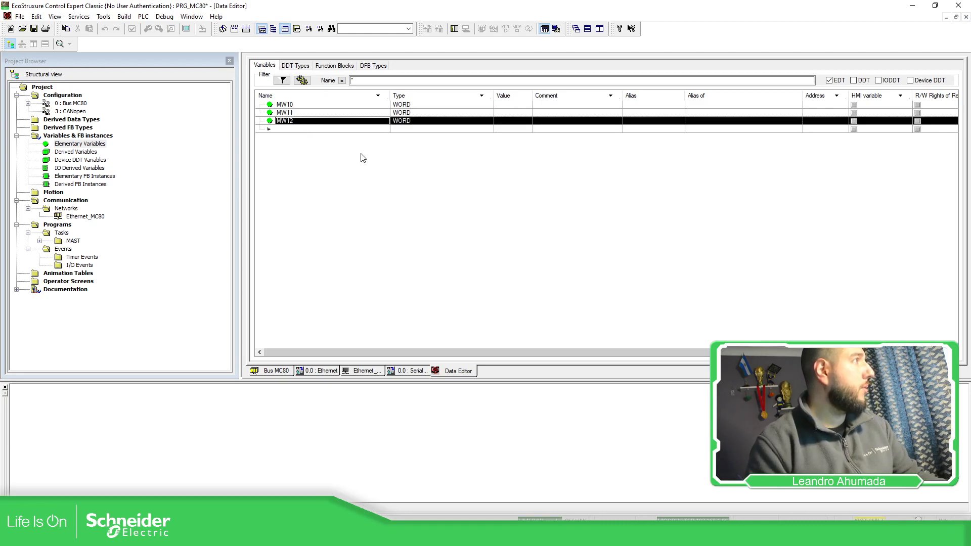
{"action": "left_click", "coordinate": [327, 128]}
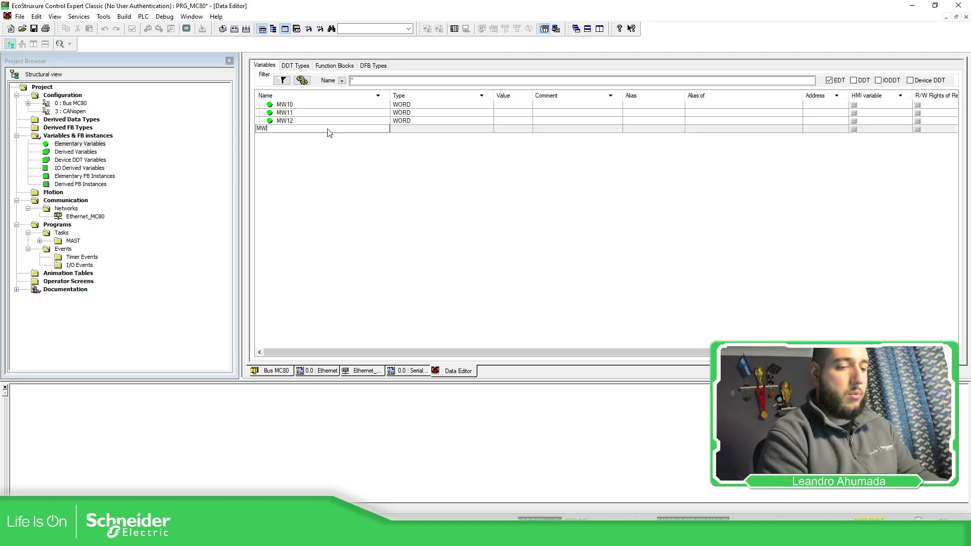
{"action": "type", "text": "MW13"}
{"action": "key", "text": "Return"}
{"action": "left_click", "coordinate": [314, 138]}
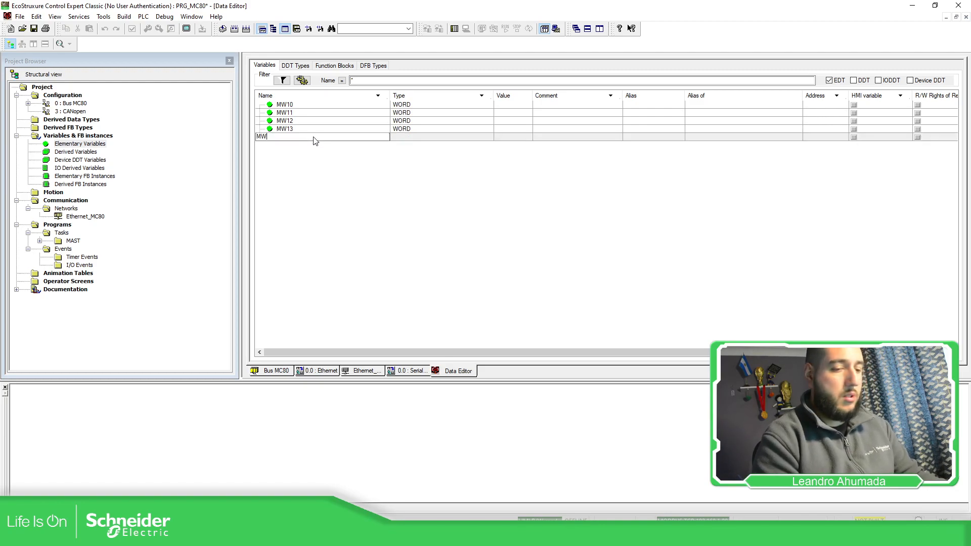
{"action": "type", "text": "MW14"}
{"action": "key", "text": "Return"}
Step: Add the WORD variables MW20, MW21 and MW22 below MW14
{"action": "left_click", "coordinate": [303, 147]}
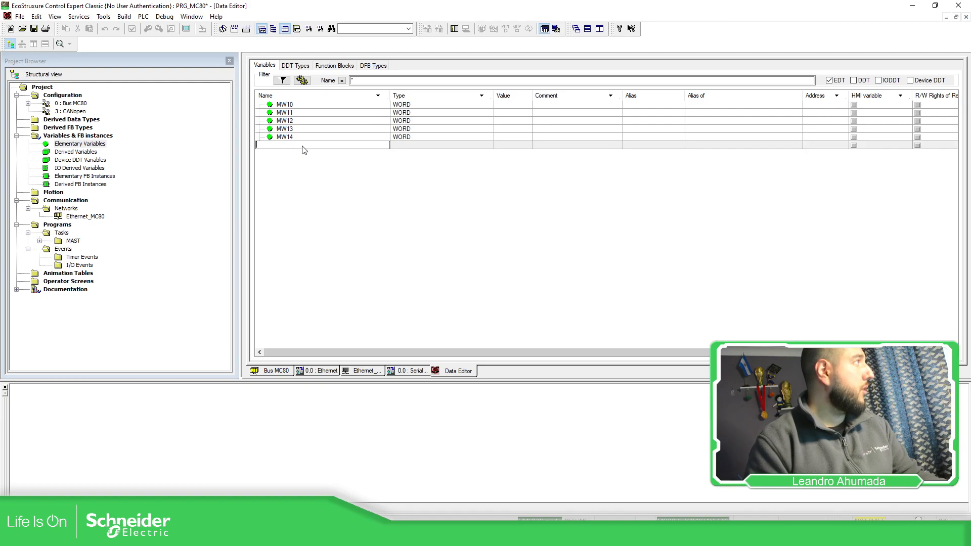
{"action": "type", "text": "MW20"}
{"action": "key", "text": "Return"}
{"action": "left_click", "coordinate": [297, 154]}
{"action": "type", "text": "MW21"}
{"action": "key", "text": "Return"}
{"action": "left_click", "coordinate": [291, 162]}
{"action": "type", "text": "MW22"}
{"action": "key", "text": "Return"}
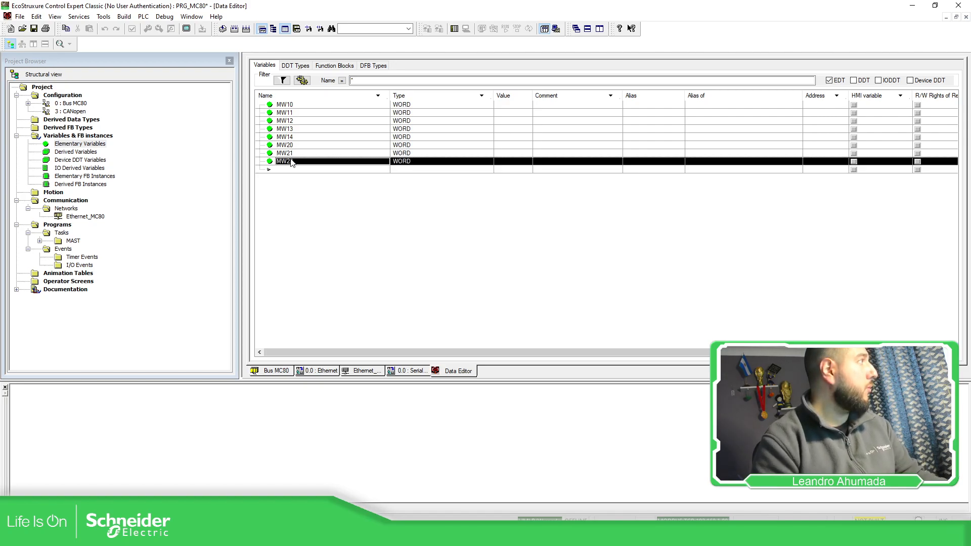
Step: Add the WORD variables MW23 and MW24 at the end of the variable list
{"action": "left_click", "coordinate": [285, 171]}
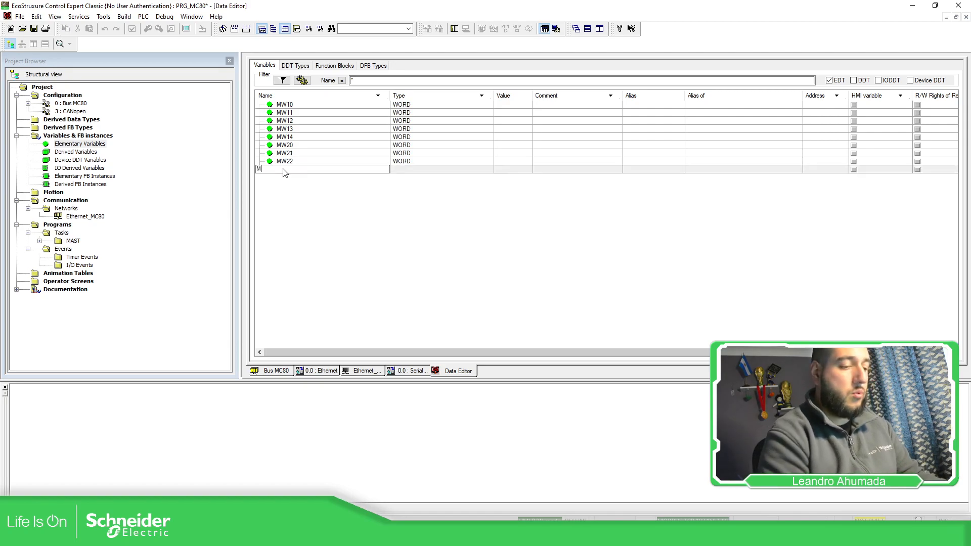
{"action": "type", "text": "MW23"}
{"action": "key", "text": "Return"}
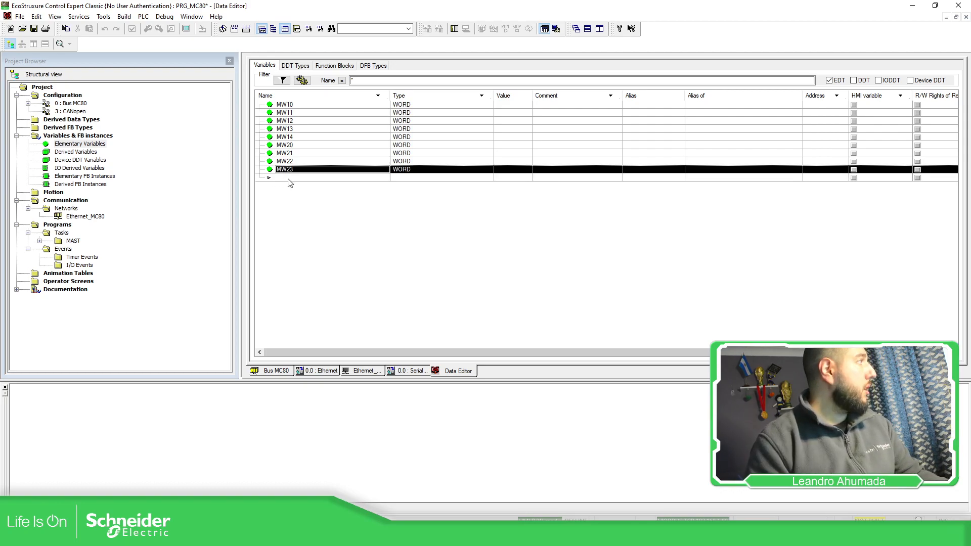
{"action": "left_click", "coordinate": [289, 178]}
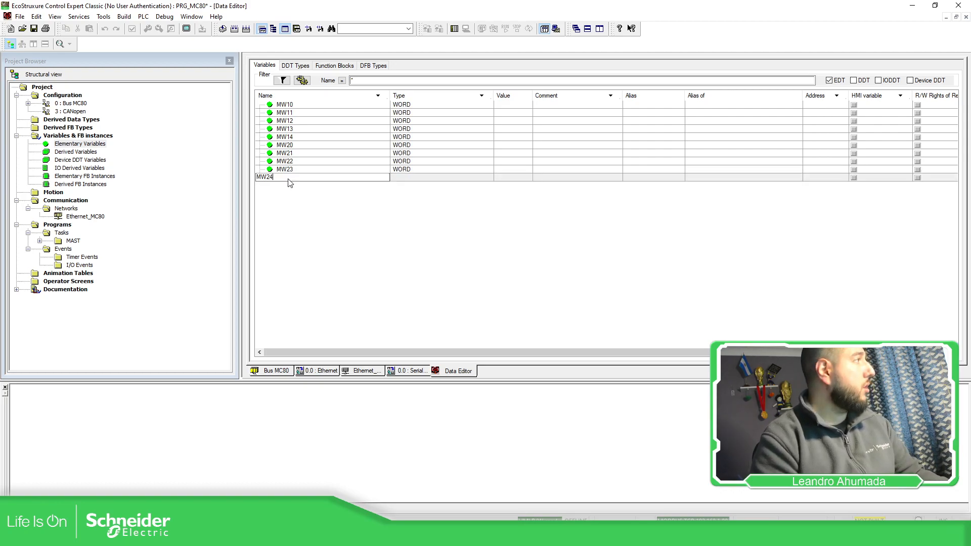
{"action": "type", "text": "MW24"}
{"action": "key", "text": "Return"}
Step: Narrow the Name column and assign addresses %MW10, %MW11 and %MW12 to variables MW10, MW11 and MW12
{"action": "left_click_drag", "start_coordinate": [391, 93], "coordinate": [332, 94]}
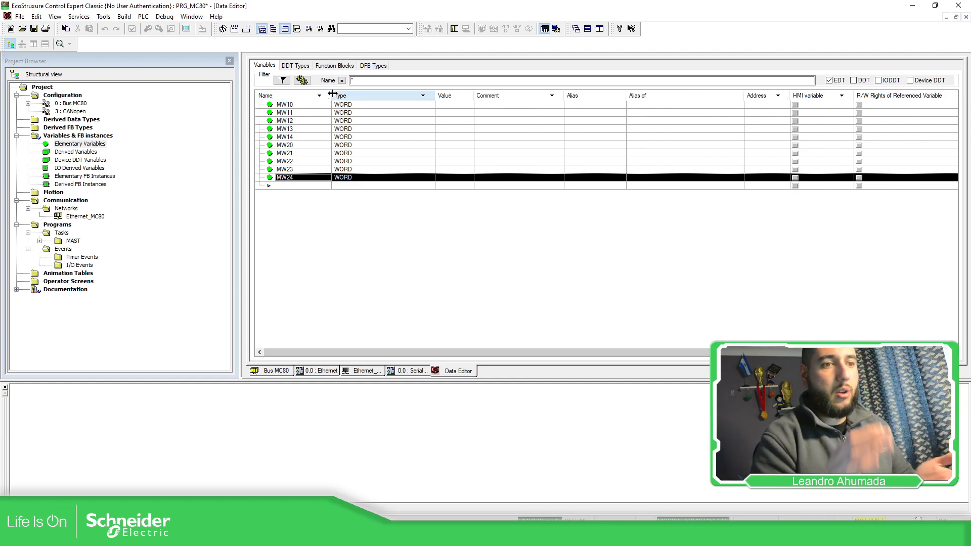
{"action": "left_click", "coordinate": [763, 105]}
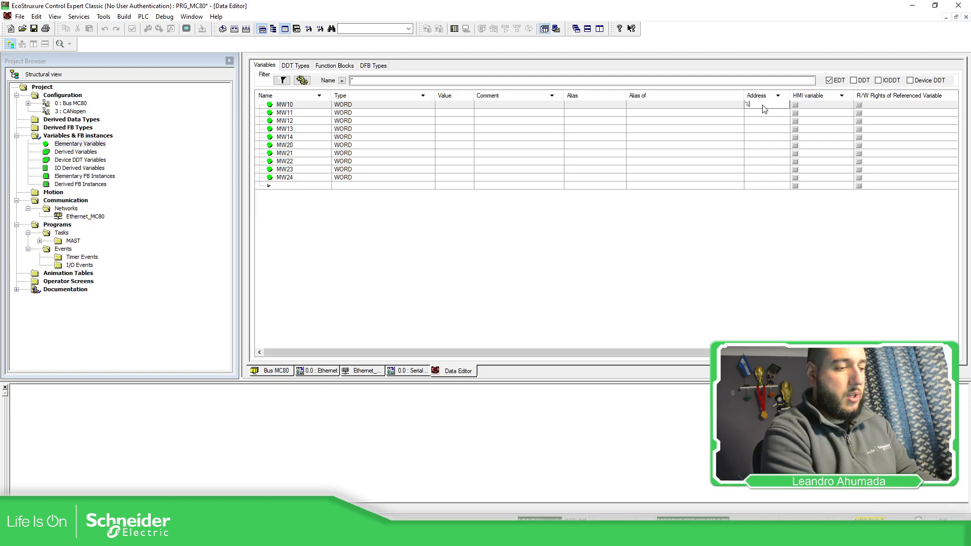
{"action": "type", "text": "%MW10"}
{"action": "key", "text": "Return"}
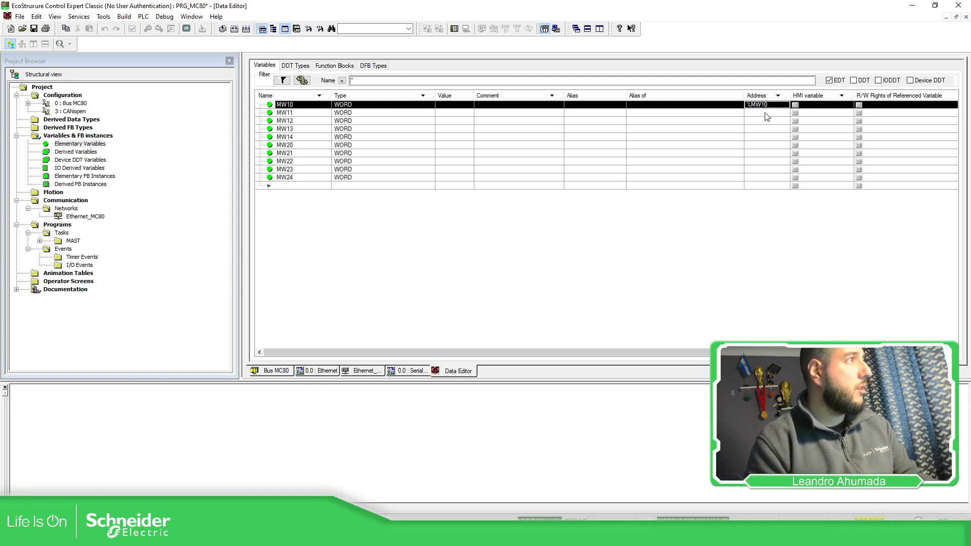
{"action": "left_click", "coordinate": [767, 116]}
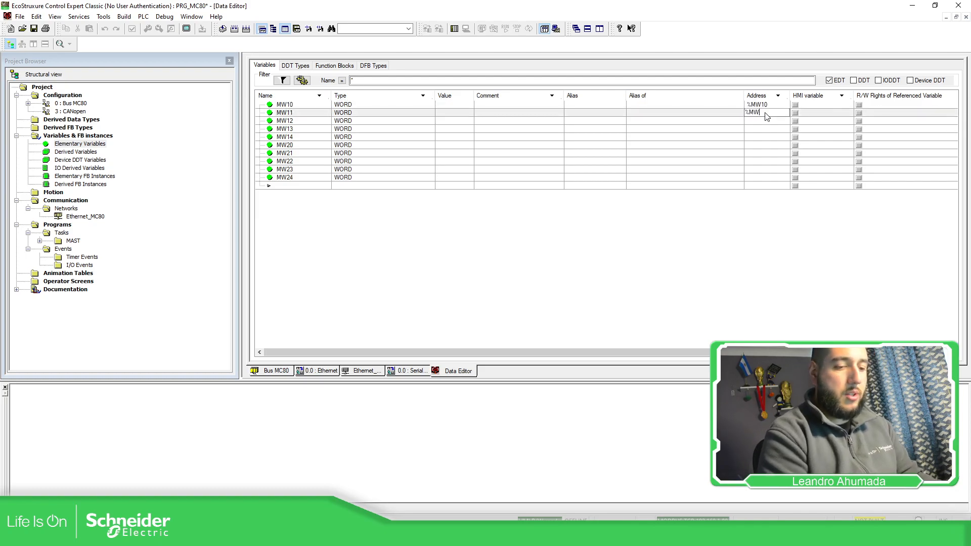
{"action": "key", "text": "Return"}
{"action": "left_click", "coordinate": [752, 123]}
{"action": "type", "text": "%MW12"}
{"action": "key", "text": "Return"}
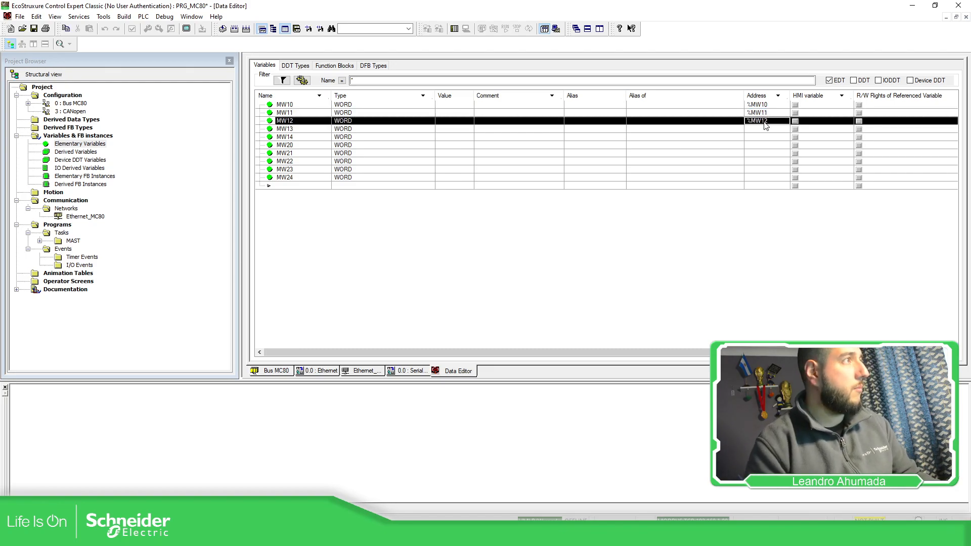
Step: Assign address %MW13 to variable MW13 and %MW14 to variable MW14
{"action": "left_click", "coordinate": [767, 128]}
{"action": "type", "text": "%MW13"}
{"action": "key", "text": "Return"}
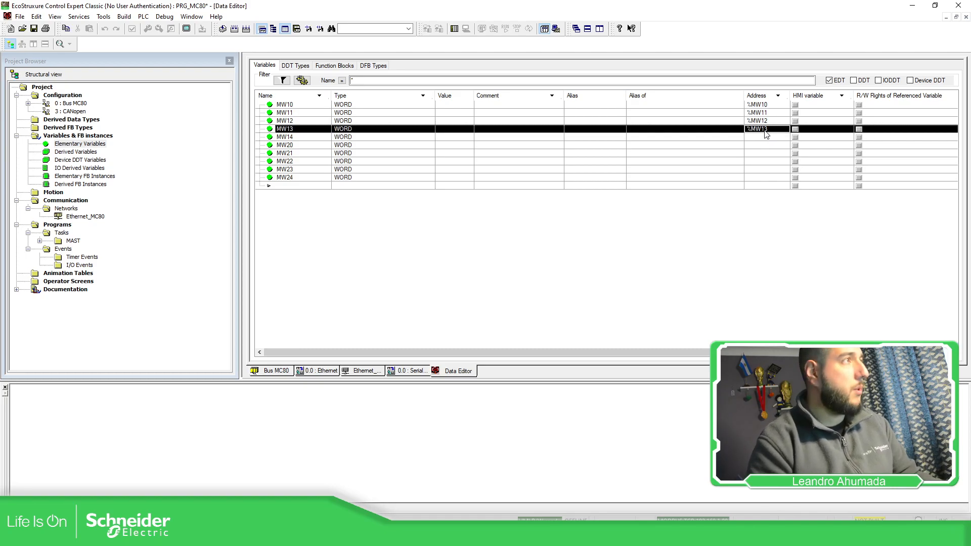
{"action": "left_click", "coordinate": [768, 137]}
{"action": "type", "text": "%MW14"}
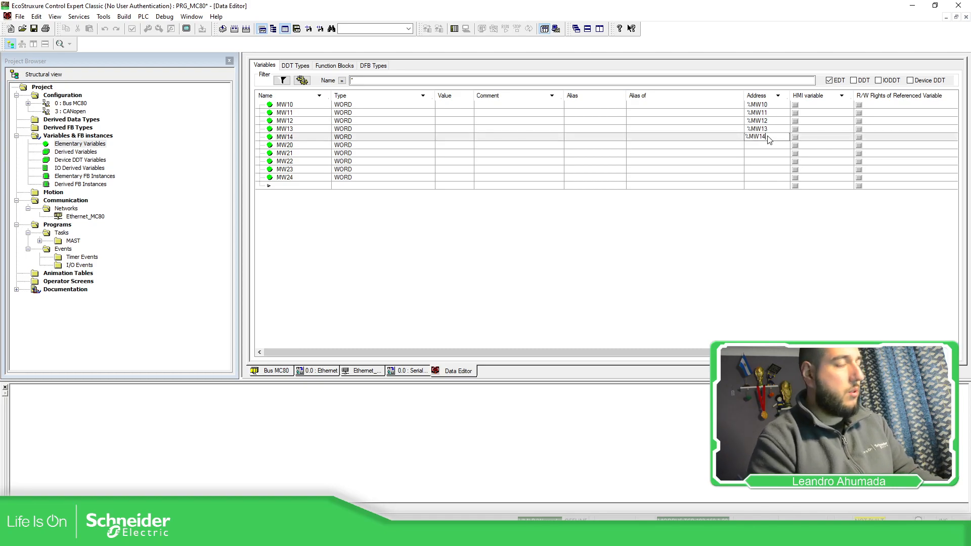
{"action": "key", "text": "Return"}
Step: Assign address %MW20 to variable MW20
{"action": "left_click", "coordinate": [766, 146]}
{"action": "type", "text": "%MW10"}
{"action": "key", "text": "Return"}
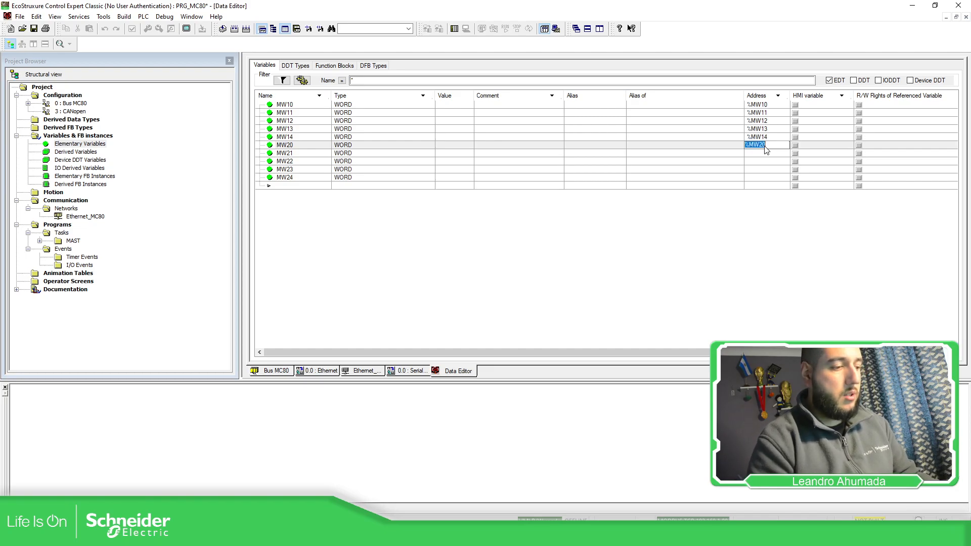
{"action": "left_click", "coordinate": [724, 137]}
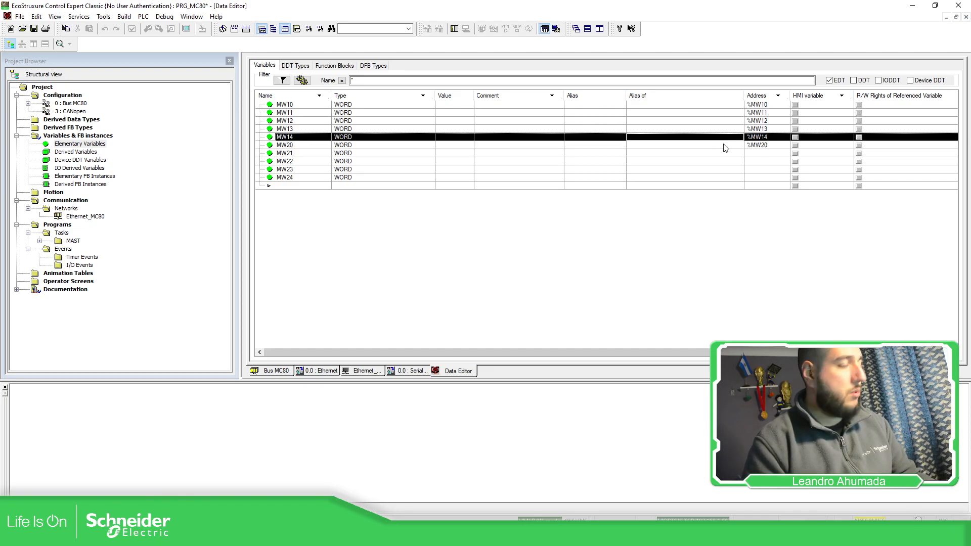
Step: Copy the %MW2 prefix from MW20's address and assign address %MW21 to variable MW21
{"action": "left_click", "coordinate": [764, 145]}
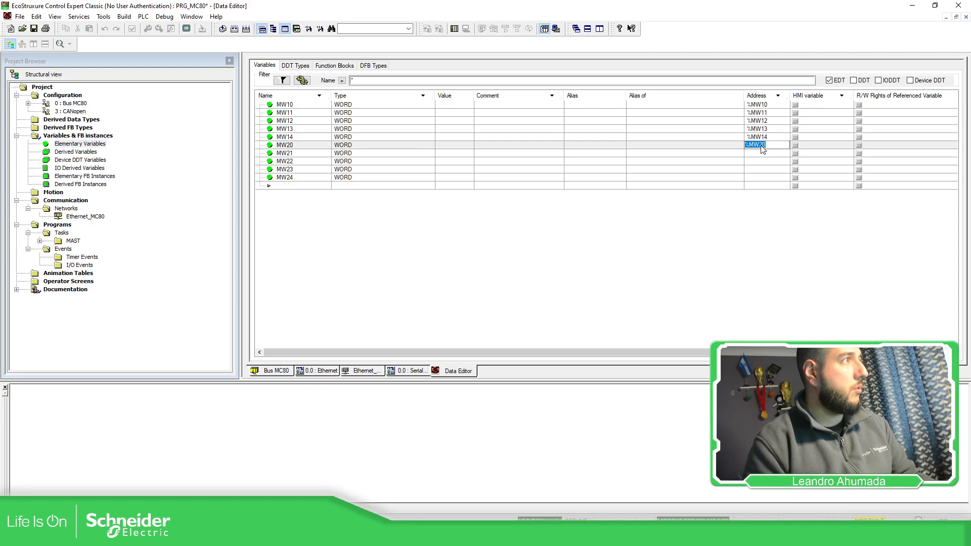
{"action": "left_click_drag", "start_coordinate": [764, 145], "coordinate": [743, 146]}
{"action": "key", "text": "ctrl+c"}
{"action": "double_click", "coordinate": [762, 154]}
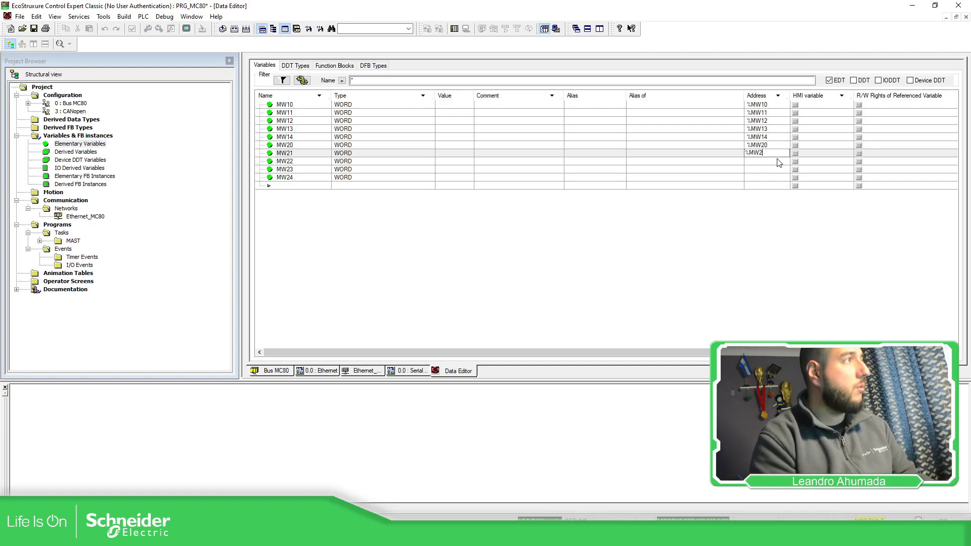
{"action": "key", "text": "ctrl+a"}
{"action": "key", "text": "Return"}
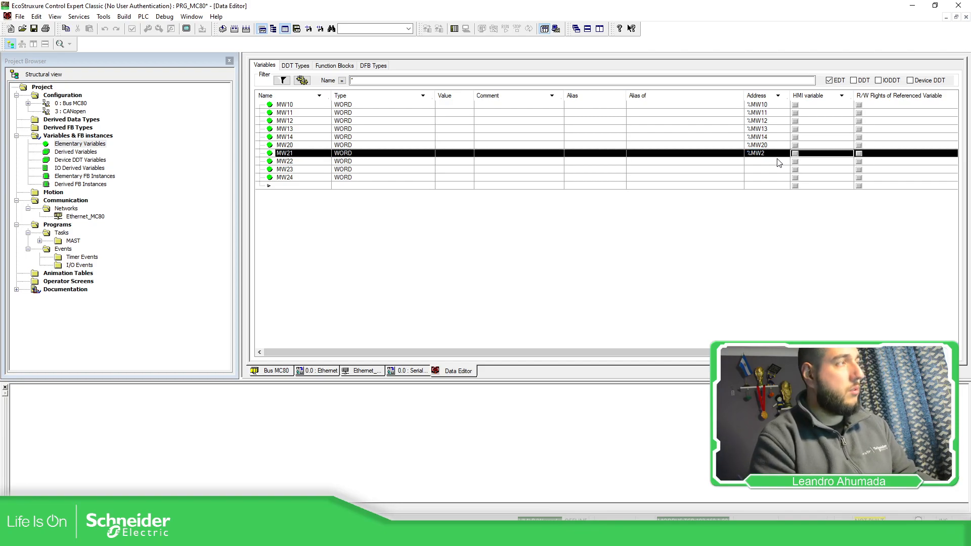
{"action": "double_click", "coordinate": [772, 154]}
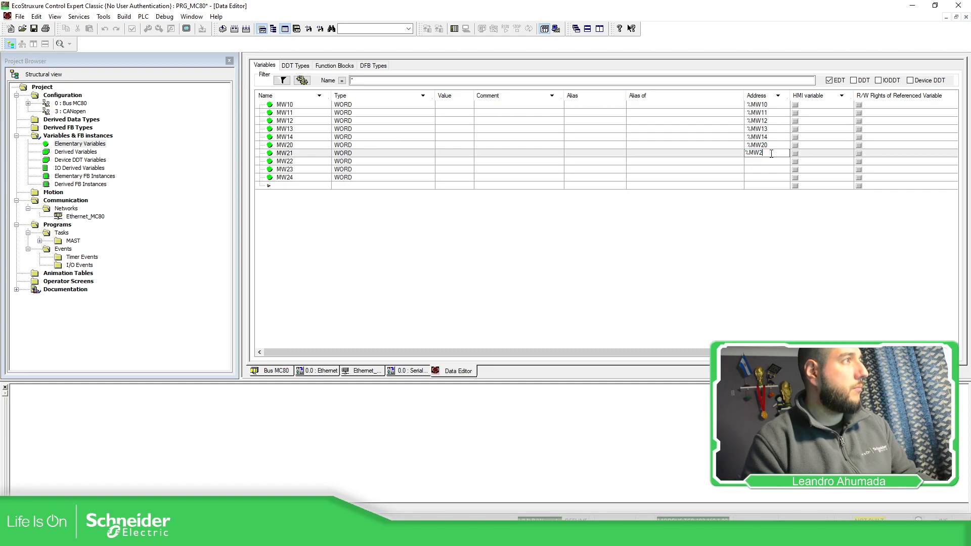
{"action": "type", "text": "1"}
{"action": "key", "text": "Return"}
Step: Assign address %MW22 to variable MW22 and %MW23 to variable MW23
{"action": "double_click", "coordinate": [769, 162]}
{"action": "key", "text": "ctrl+v"}
{"action": "type", "text": "2"}
{"action": "key", "text": "Return"}
{"action": "double_click", "coordinate": [769, 170]}
{"action": "key", "text": "ctrl+v"}
{"action": "type", "text": "3"}
{"action": "key", "text": "Return"}
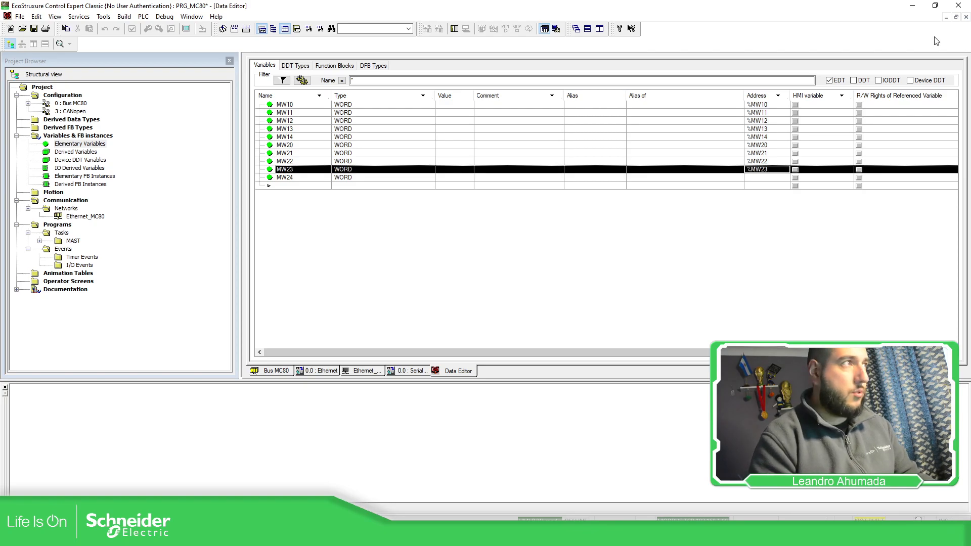
Step: Assign address %MW24 to variable MW24 and narrow the Alias of column
{"action": "double_click", "coordinate": [777, 179]}
{"action": "key", "text": "ctrl+v"}
{"action": "type", "text": "4"}
{"action": "key", "text": "Return"}
{"action": "left_click", "coordinate": [765, 185]}
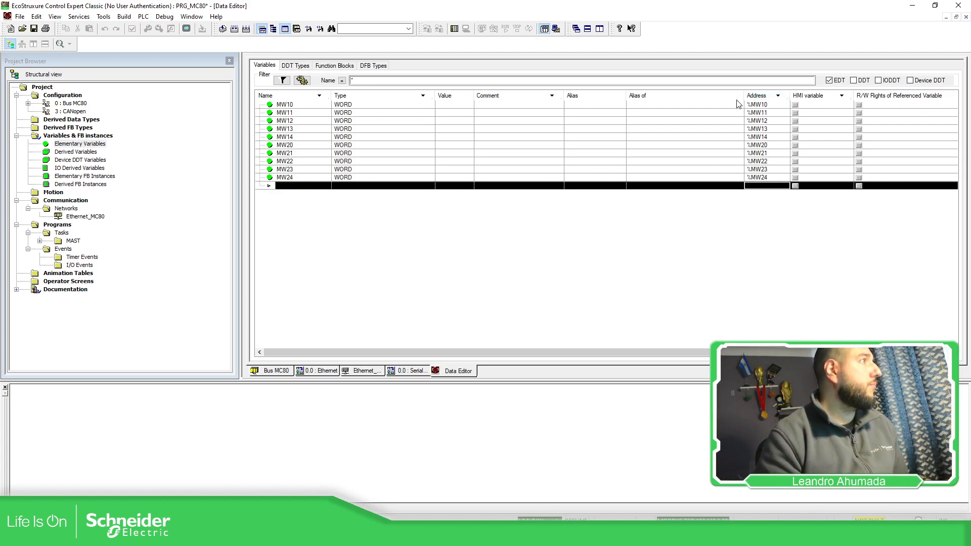
{"action": "left_click_drag", "start_coordinate": [744, 95], "coordinate": [705, 95]}
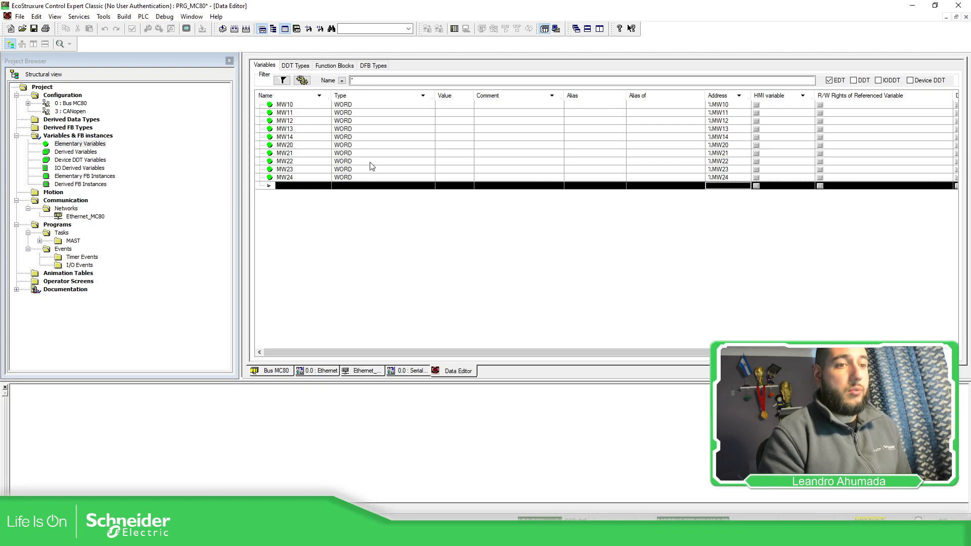
Step: Open the configuration of the BMK C80 30311 controller on Bus MC80 and check its %MW memory size
{"action": "left_click", "coordinate": [74, 104]}
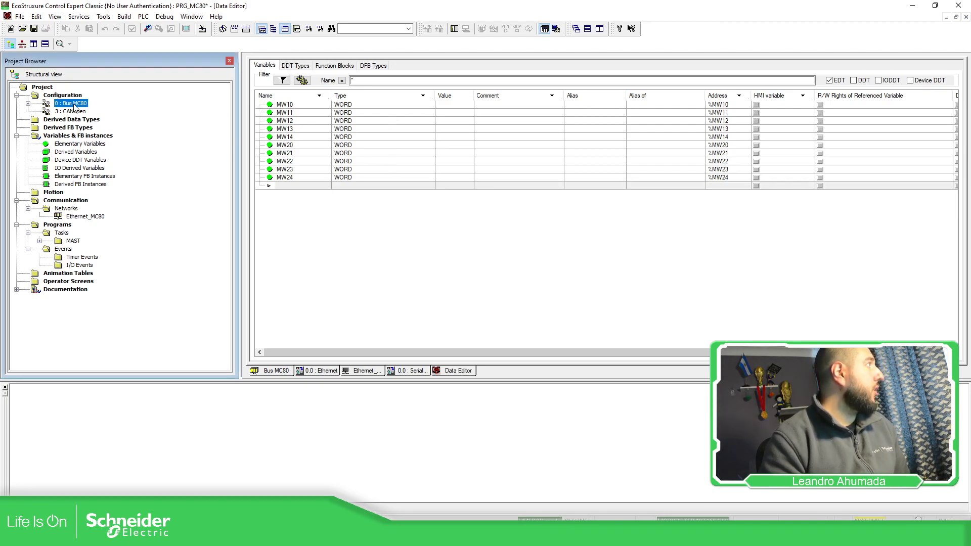
{"action": "double_click", "coordinate": [74, 104]}
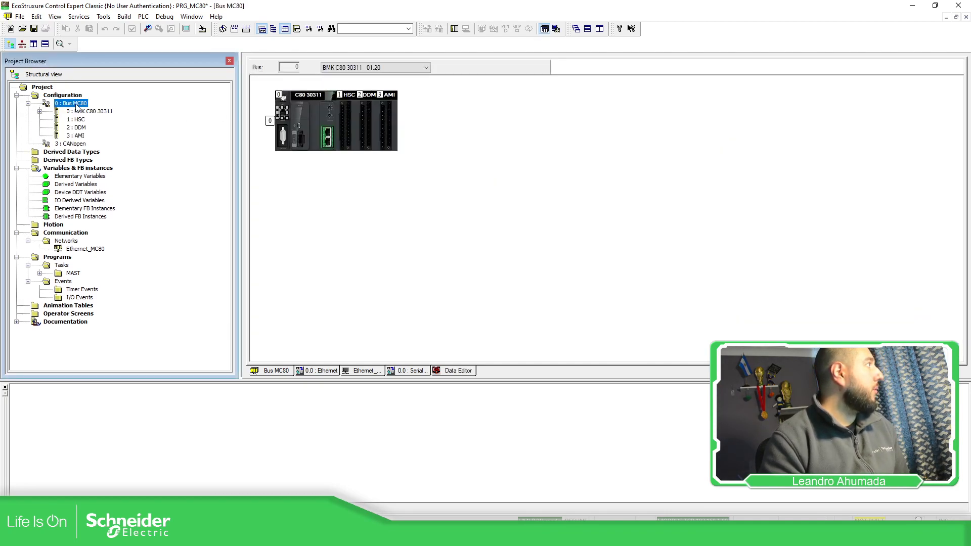
{"action": "double_click", "coordinate": [315, 118]}
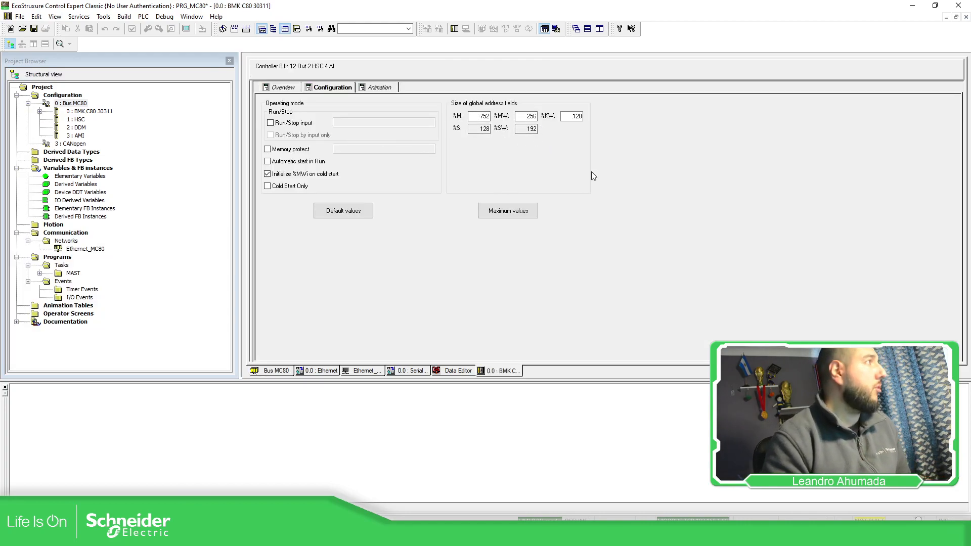
{"action": "double_click", "coordinate": [526, 116]}
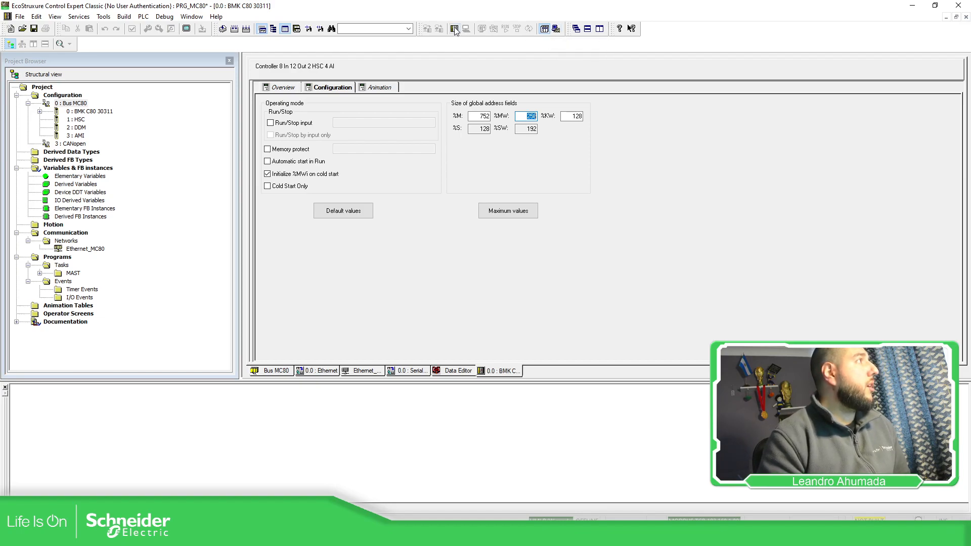
Step: Review the PLC address and its communication protocol options in the connection address settings, leaving them unchanged
{"action": "left_click", "coordinate": [163, 16]}
{"action": "mouse_move", "coordinate": [143, 17]}
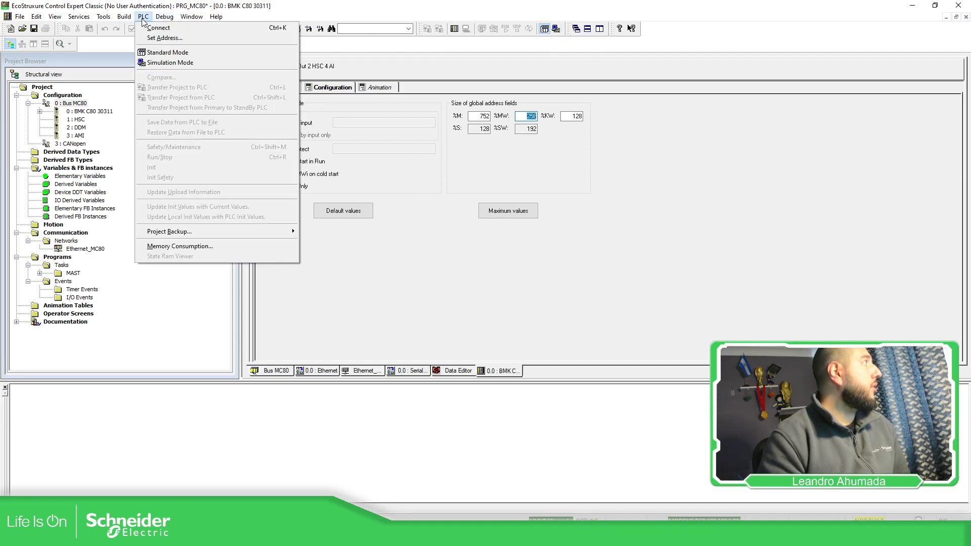
{"action": "left_click", "coordinate": [223, 40]}
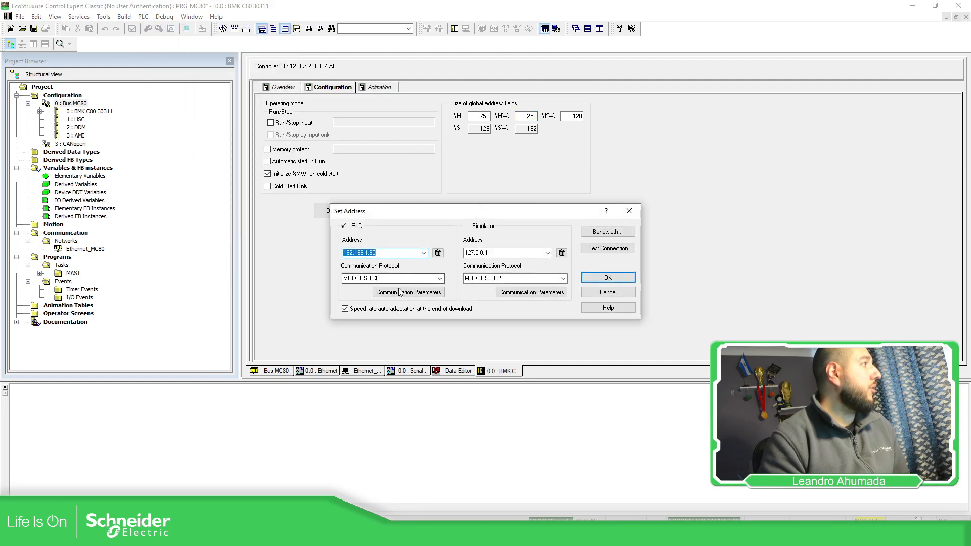
{"action": "left_click", "coordinate": [441, 278]}
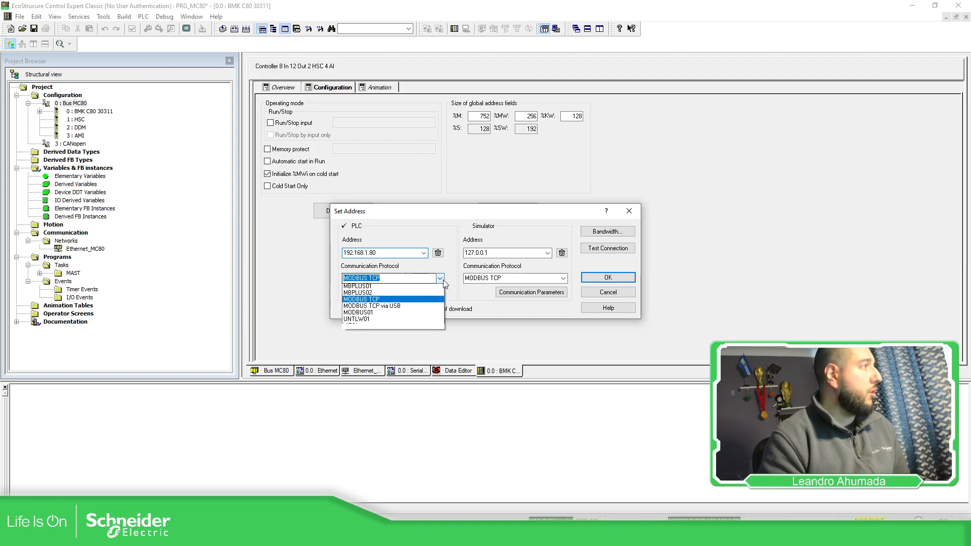
{"action": "left_click", "coordinate": [445, 242]}
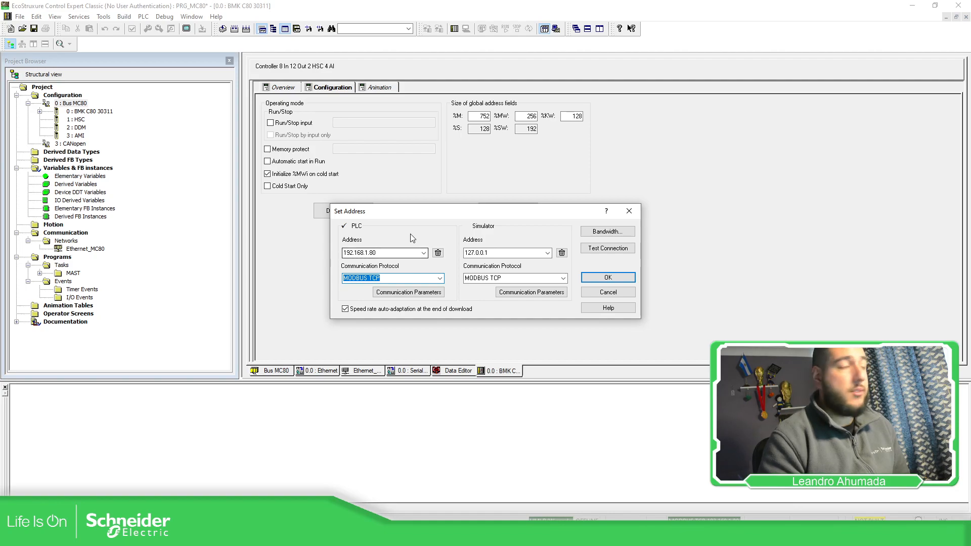
{"action": "left_click", "coordinate": [609, 293]}
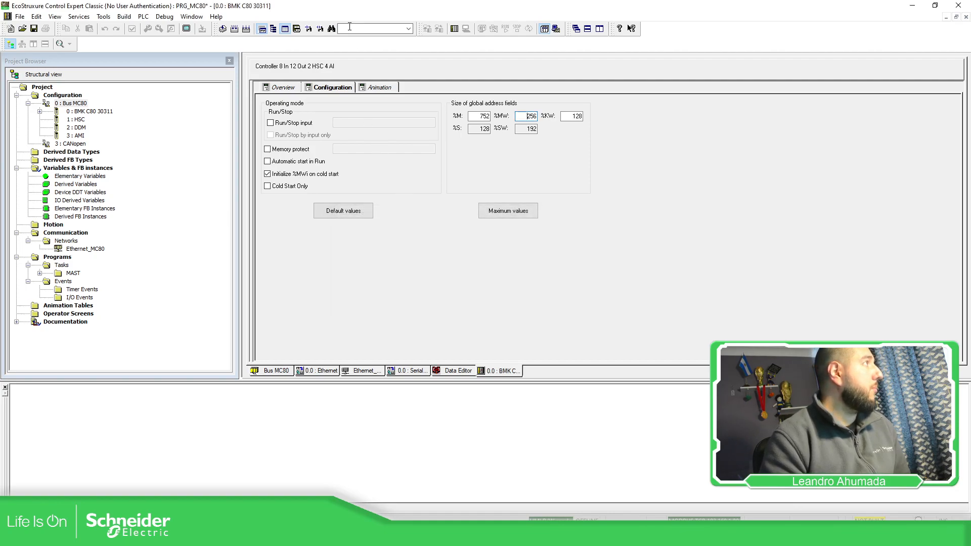
Step: Connect to the PLC, validating the modified module configuration, and try to transfer the project to it
{"action": "left_click", "coordinate": [454, 29]}
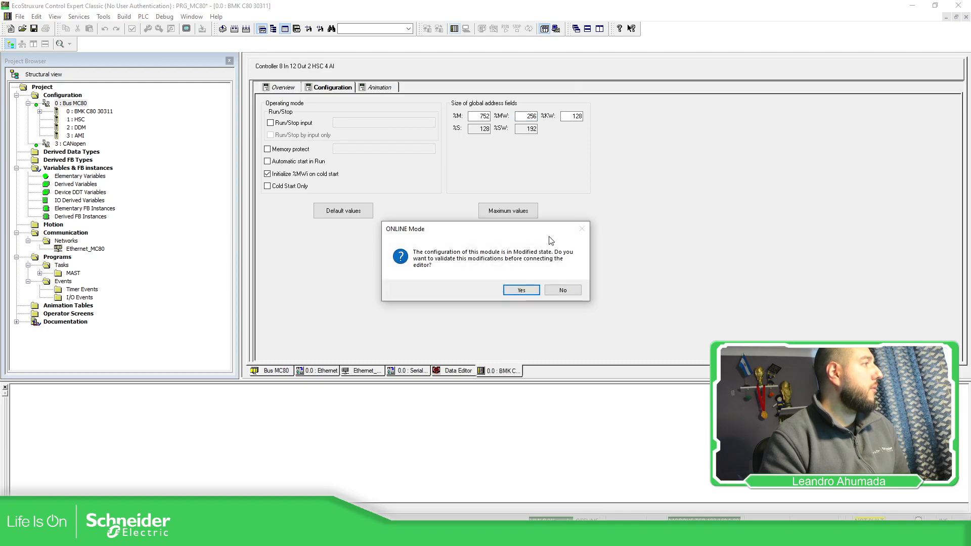
{"action": "left_click", "coordinate": [521, 291]}
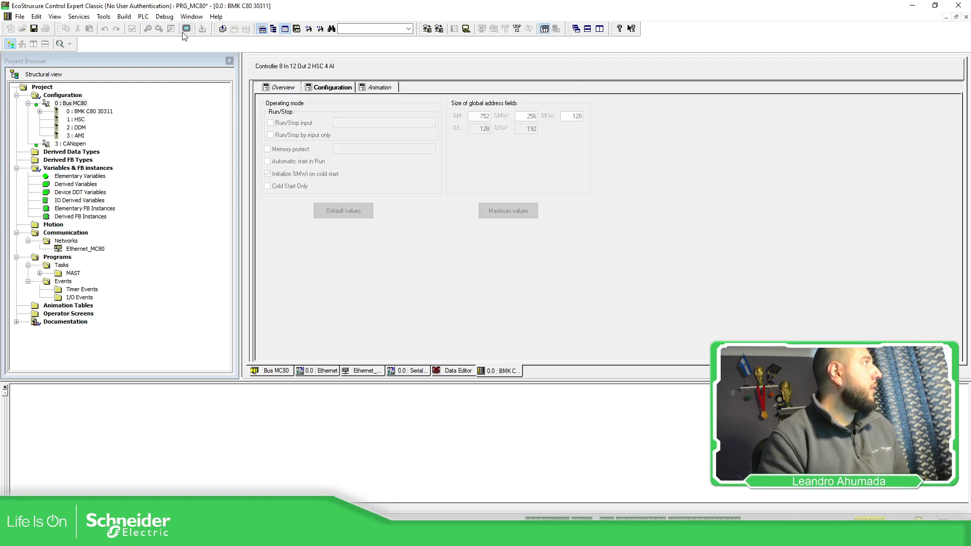
{"action": "left_click", "coordinate": [428, 32]}
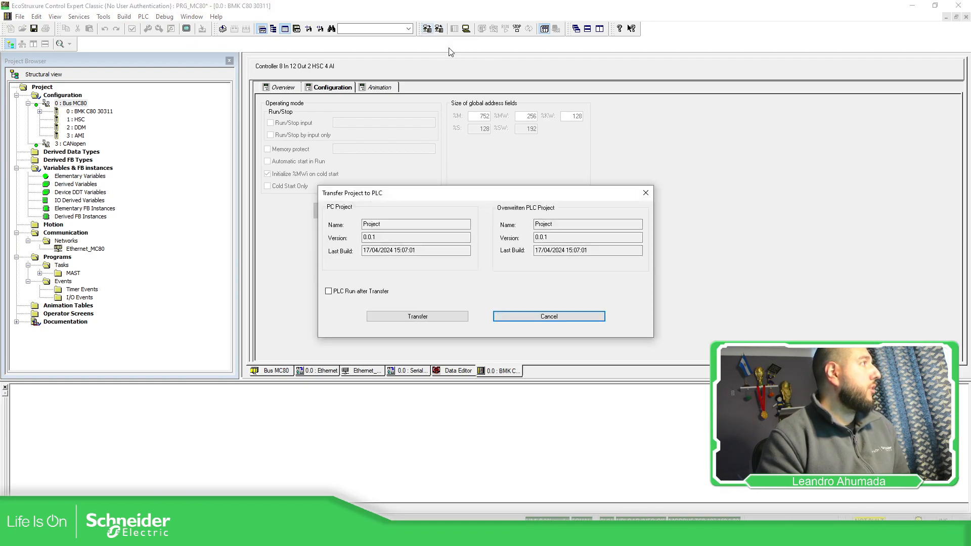
{"action": "left_click", "coordinate": [405, 316]}
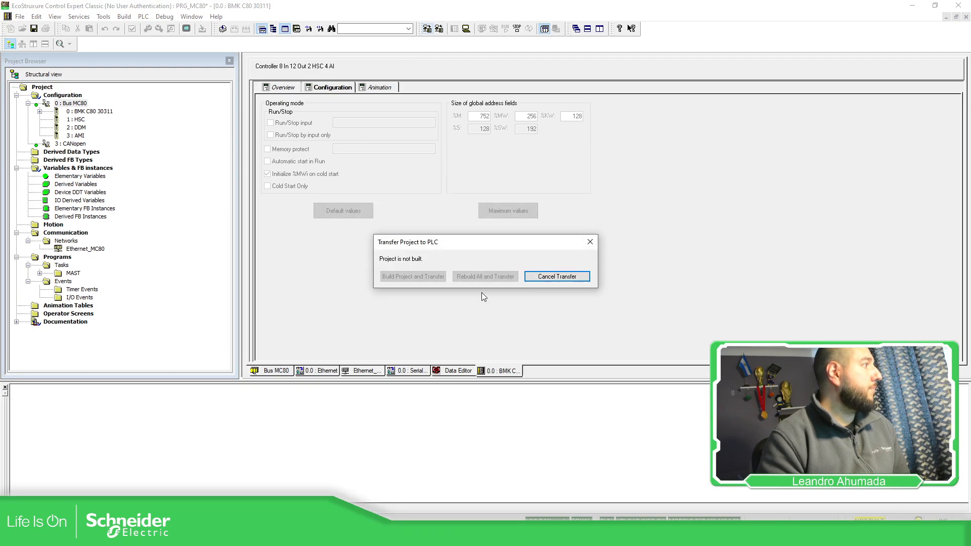
{"action": "left_click", "coordinate": [549, 279]}
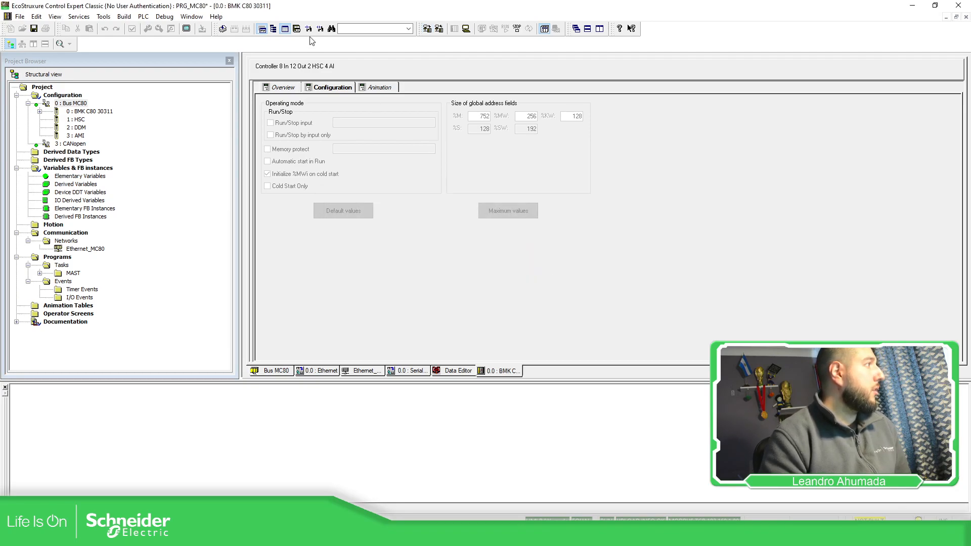
Step: Analyze the project and try again to transfer it to the PLC
{"action": "left_click", "coordinate": [226, 30]}
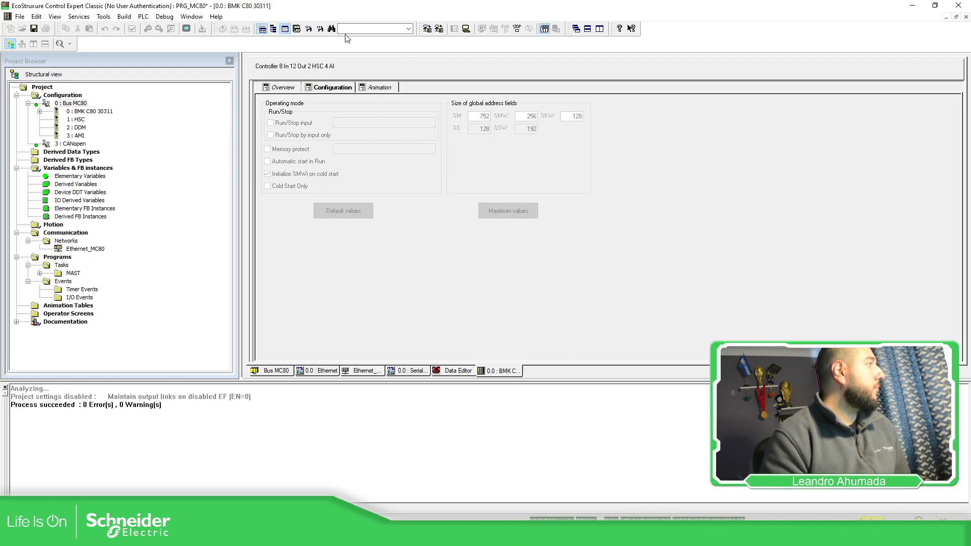
{"action": "left_click", "coordinate": [427, 29]}
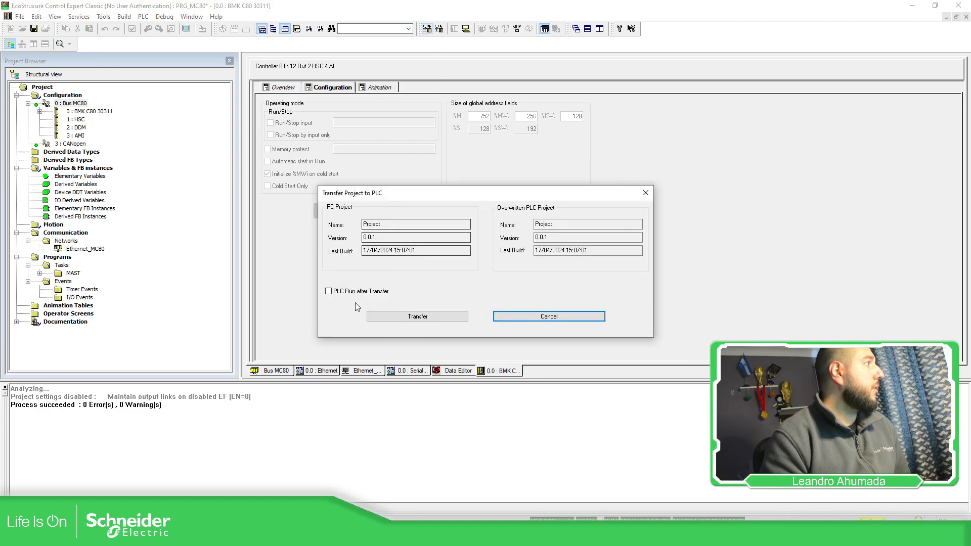
{"action": "left_click", "coordinate": [393, 314]}
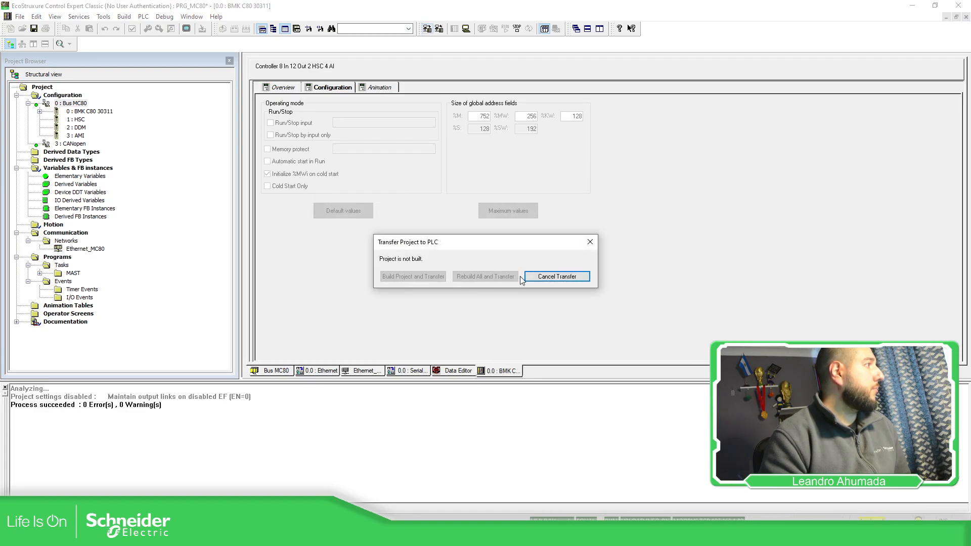
{"action": "left_click", "coordinate": [581, 277]}
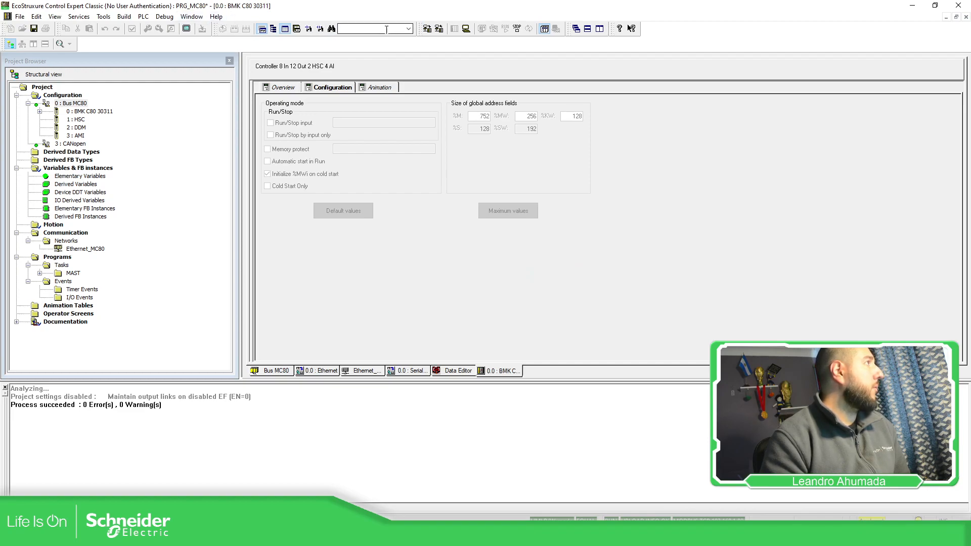
Step: Close all open editor windows in the workspace, including the controller configuration, Bus MC80 and Data Editor
{"action": "left_click", "coordinate": [165, 17]}
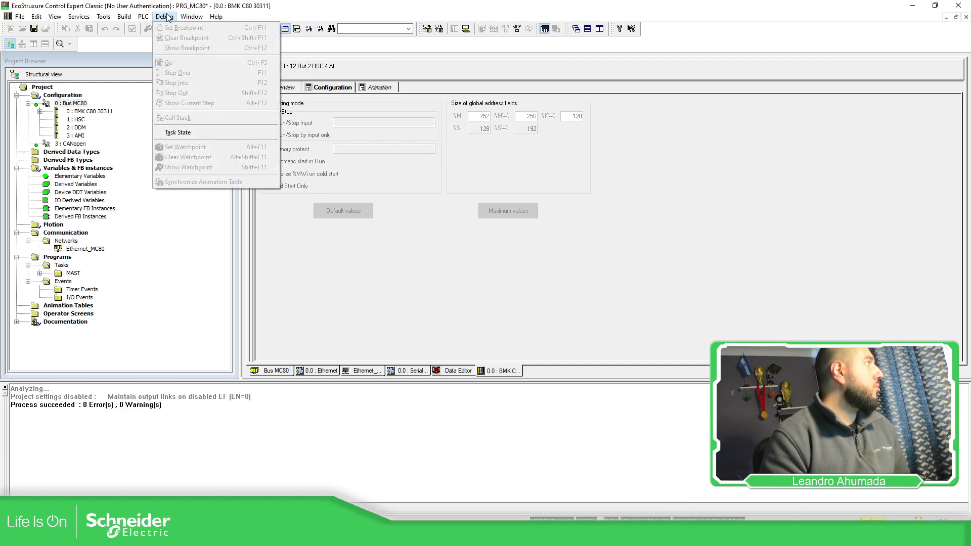
{"action": "left_click", "coordinate": [238, 74]}
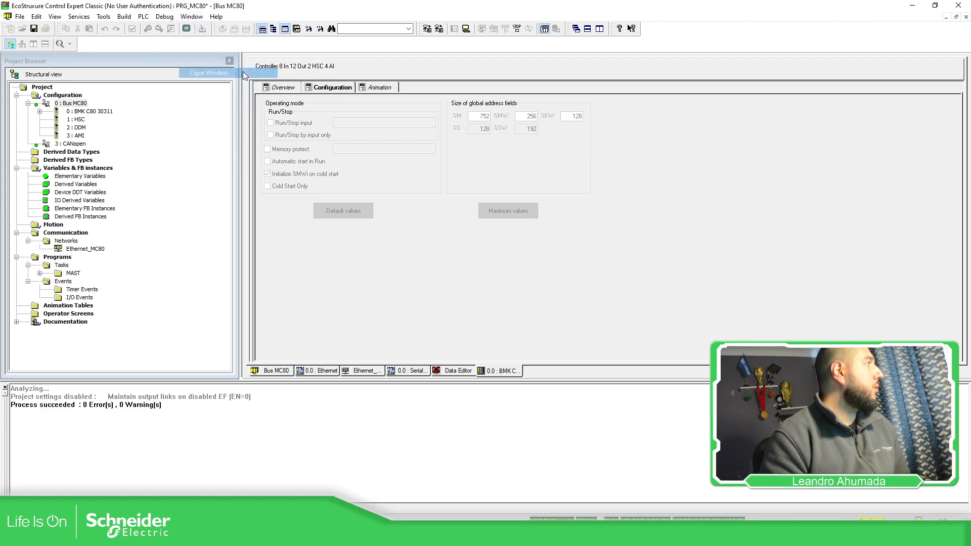
{"action": "left_click", "coordinate": [967, 17]}
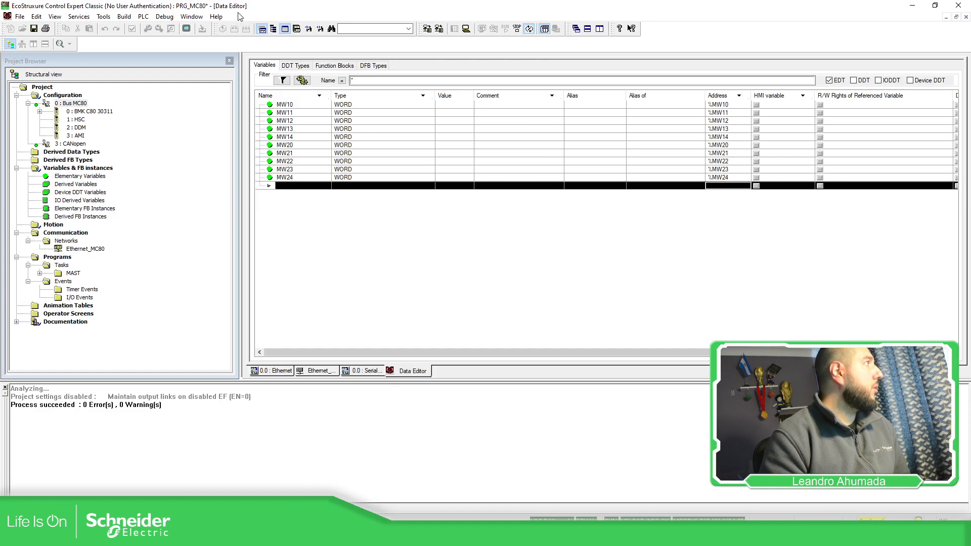
{"action": "left_click", "coordinate": [192, 16]}
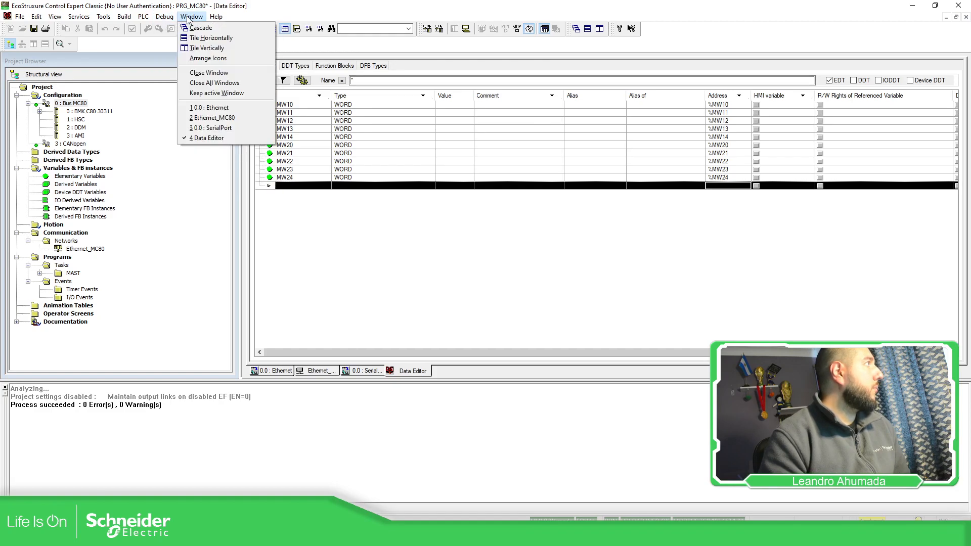
{"action": "left_click", "coordinate": [214, 82]}
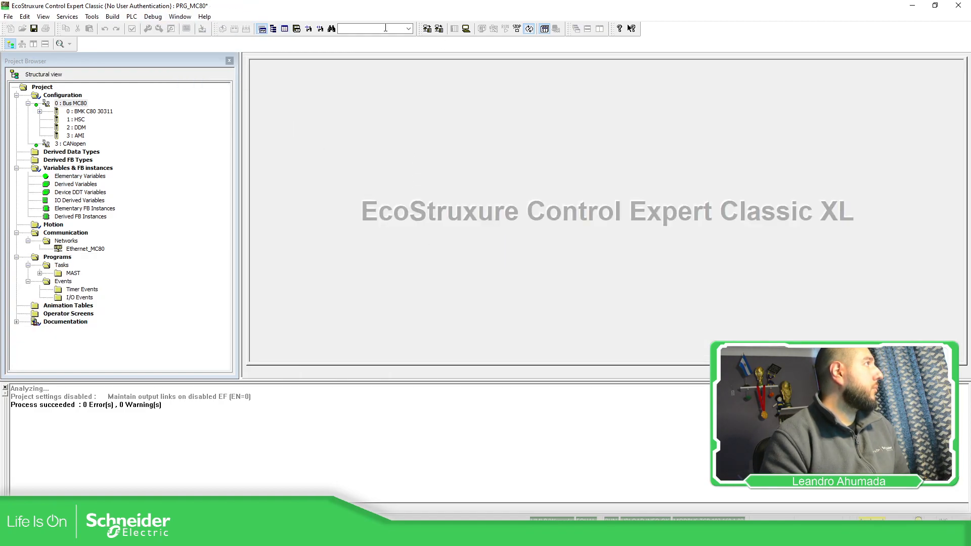
Step: Disconnect from the PLC and rebuild the entire project
{"action": "left_click", "coordinate": [465, 29]}
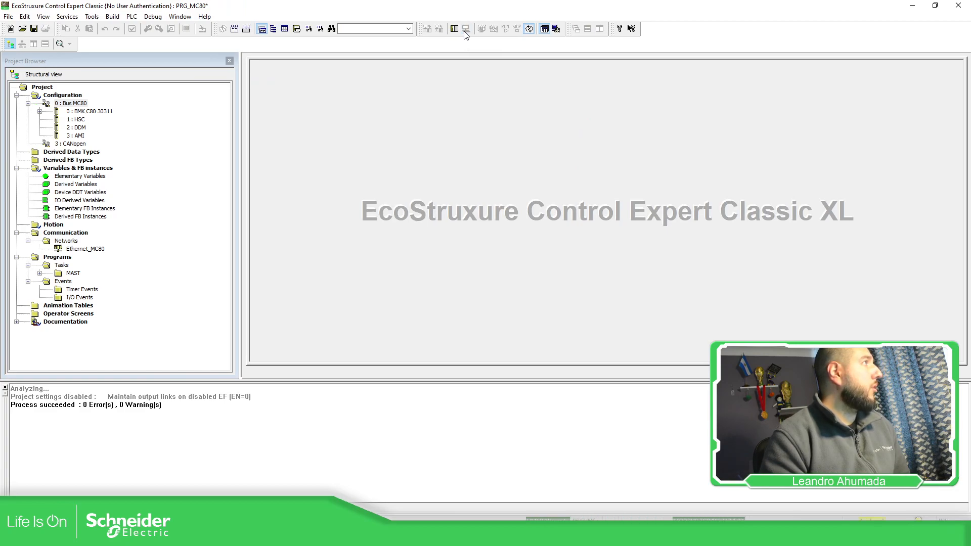
{"action": "left_click", "coordinate": [247, 28]}
{"action": "left_click", "coordinate": [519, 291]}
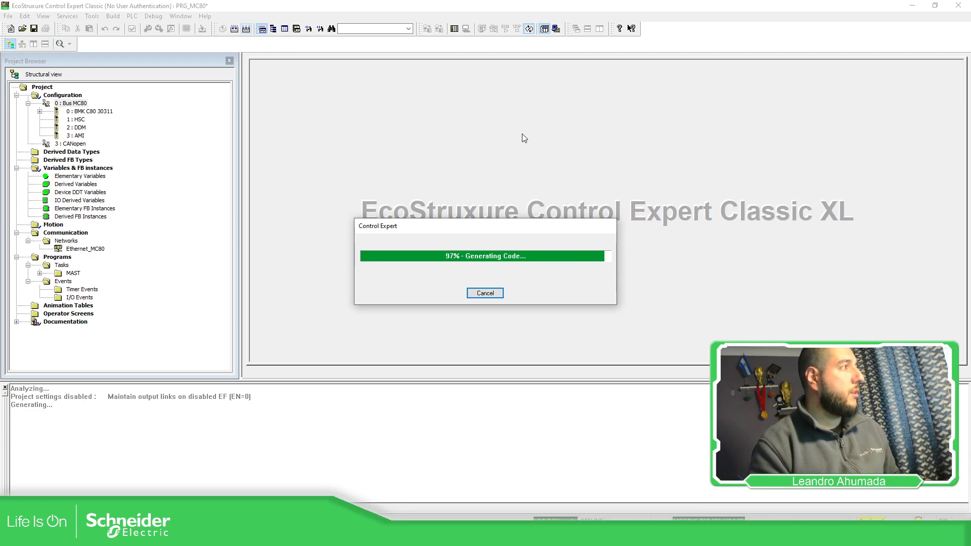
Step: Reconnect to the PLC and transfer the rebuilt project to it without running the PLC after transfer
{"action": "left_click", "coordinate": [455, 30]}
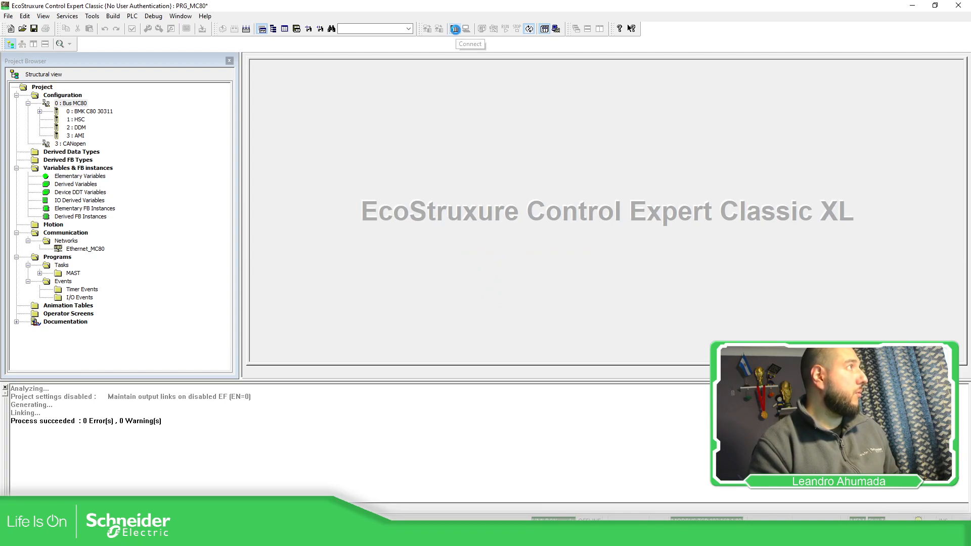
{"action": "left_click", "coordinate": [427, 28]}
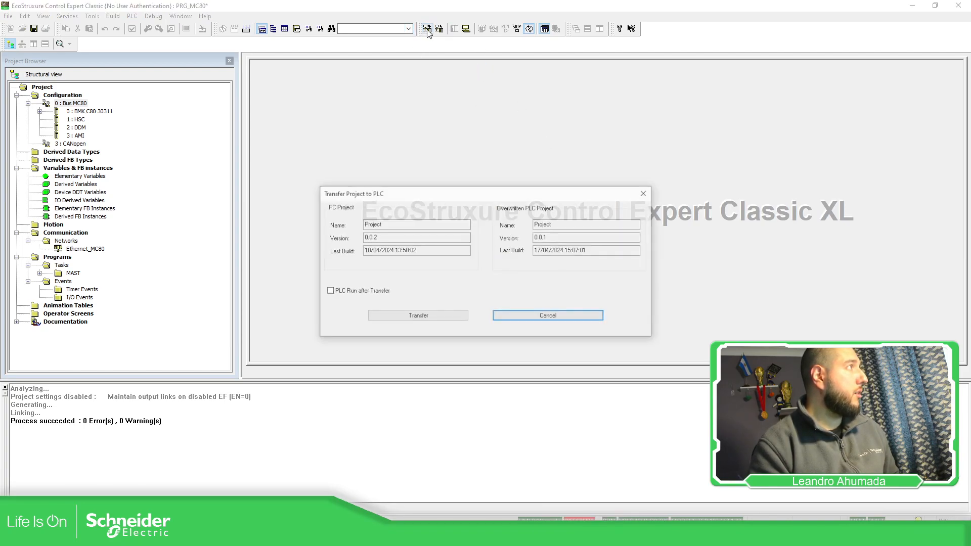
{"action": "left_click", "coordinate": [400, 316]}
{"action": "left_click", "coordinate": [487, 300]}
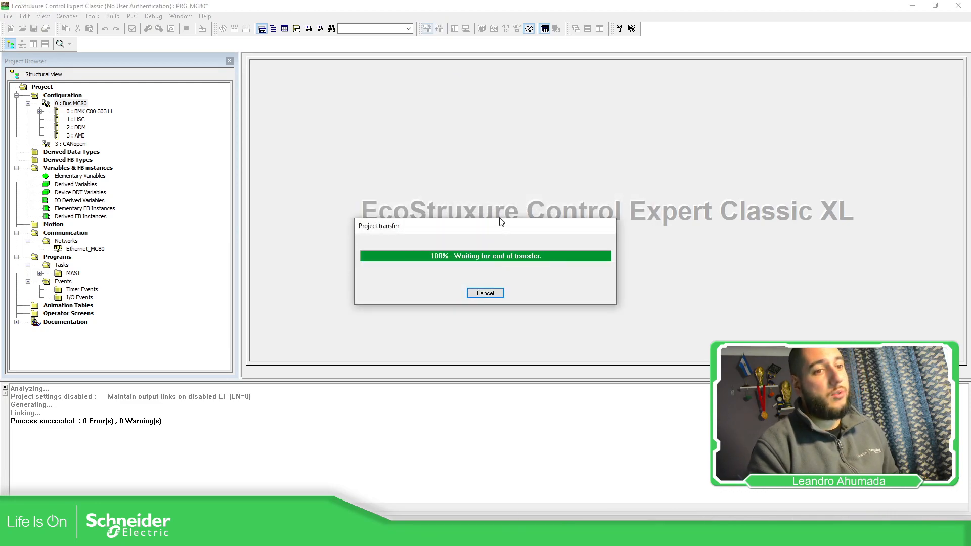
Step: Close the finished transfer and initialize an animation table with all the elementary variables MW10–MW14 and MW20–MW24
{"action": "left_click", "coordinate": [490, 299]}
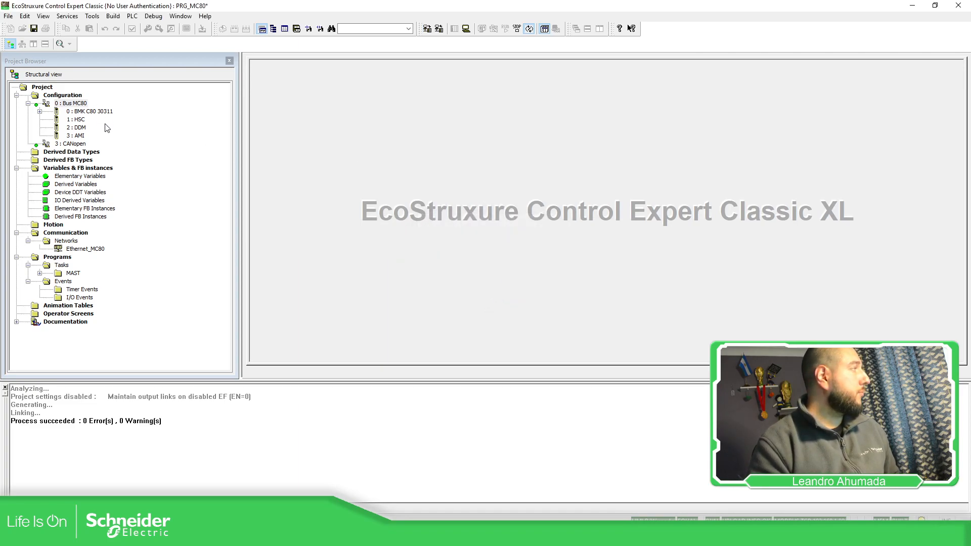
{"action": "double_click", "coordinate": [79, 176]}
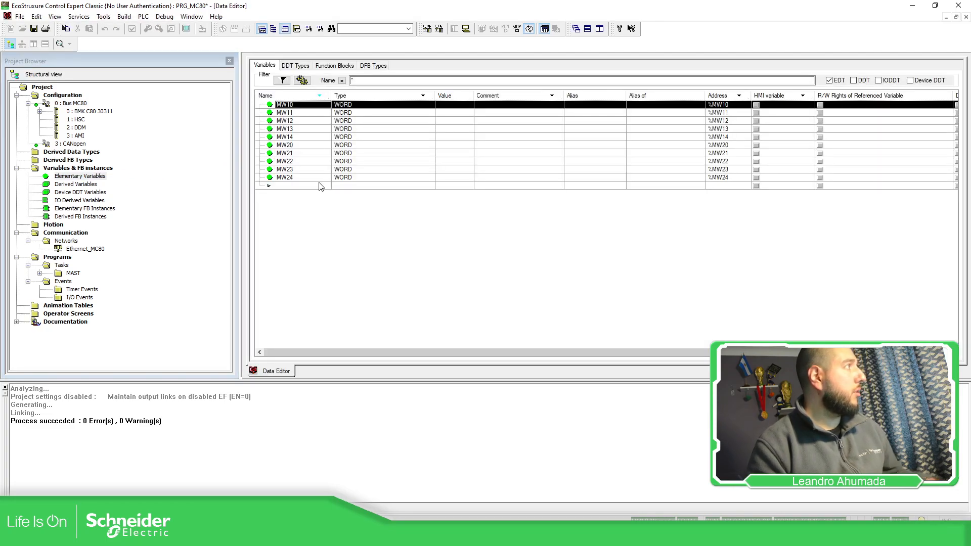
{"action": "left_click", "coordinate": [319, 179], "text": "shift"}
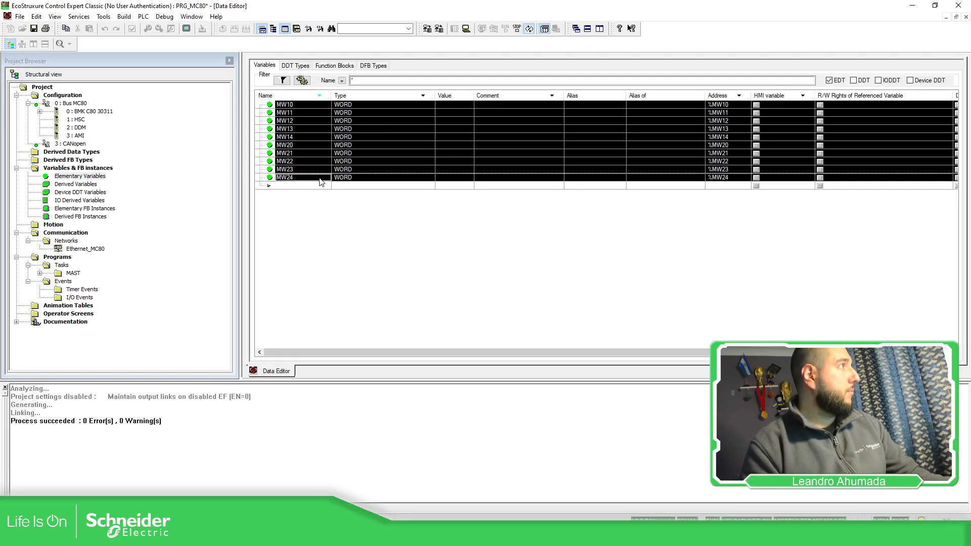
{"action": "right_click", "coordinate": [319, 178]}
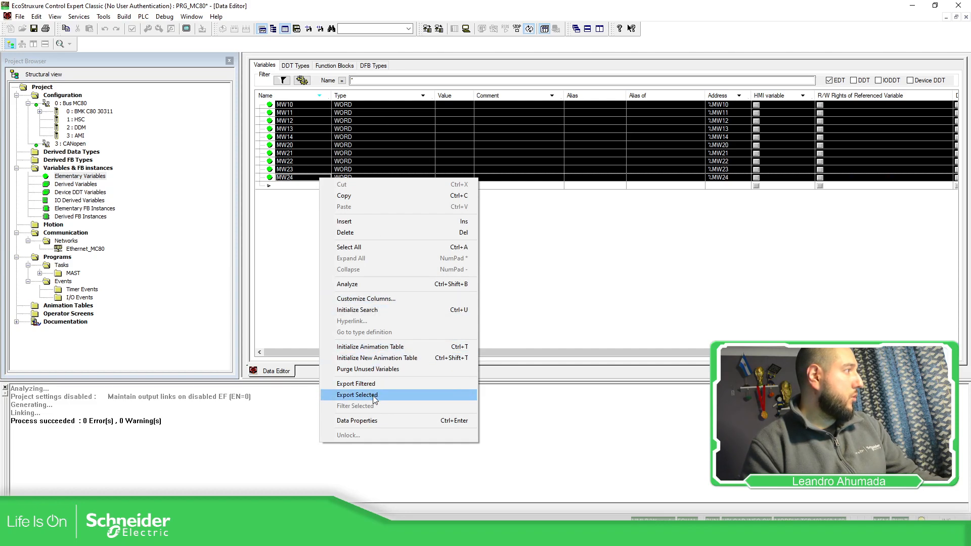
{"action": "left_click", "coordinate": [395, 349]}
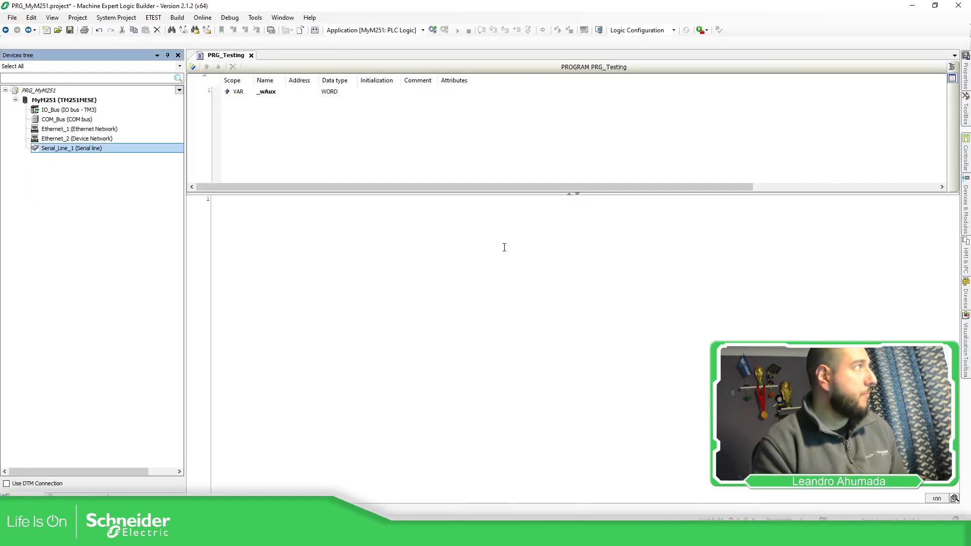
{"action": "left_click", "coordinate": [292, 165]}
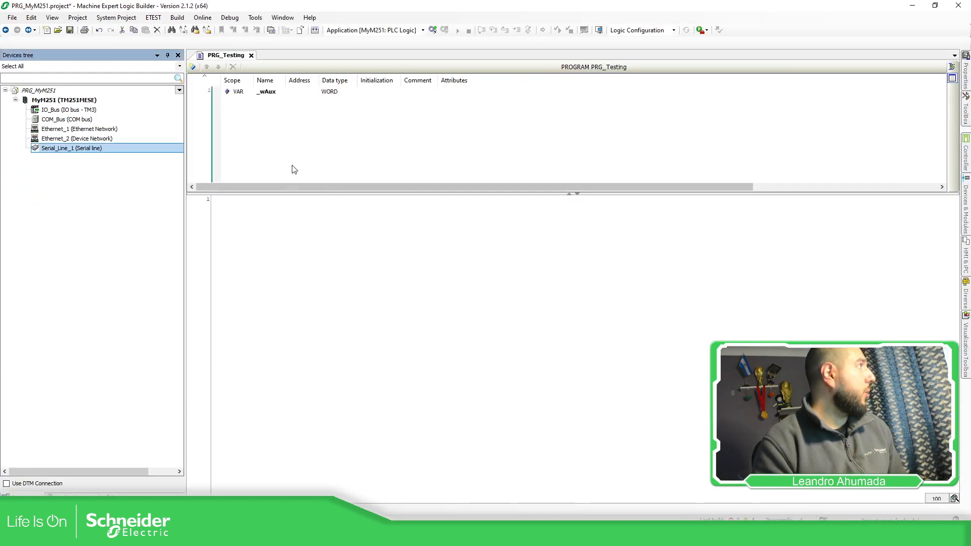
Step: Compare the Serial_Line_1 settings in Machine Expert Logic Builder with the MC80 serial port configuration in Control Expert
{"action": "double_click", "coordinate": [58, 150]}
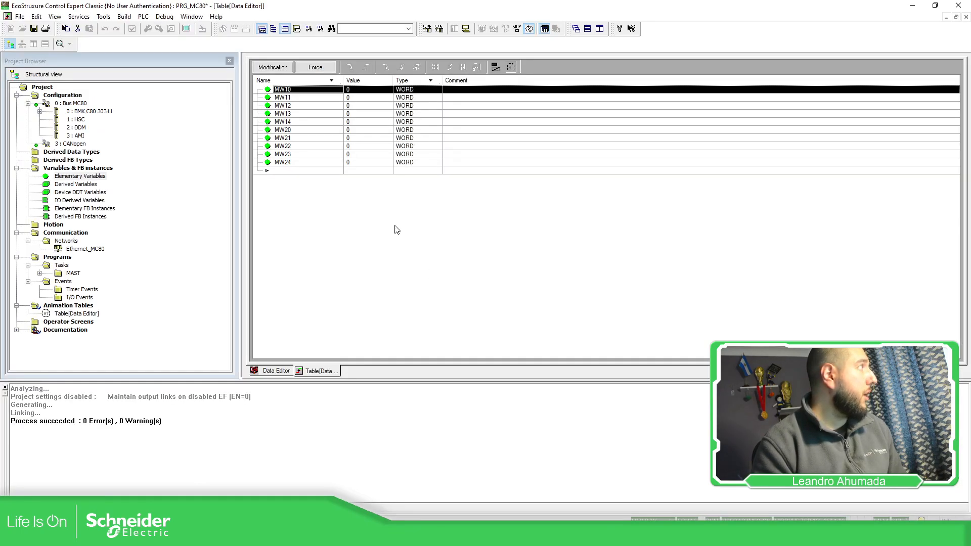
{"action": "double_click", "coordinate": [78, 104]}
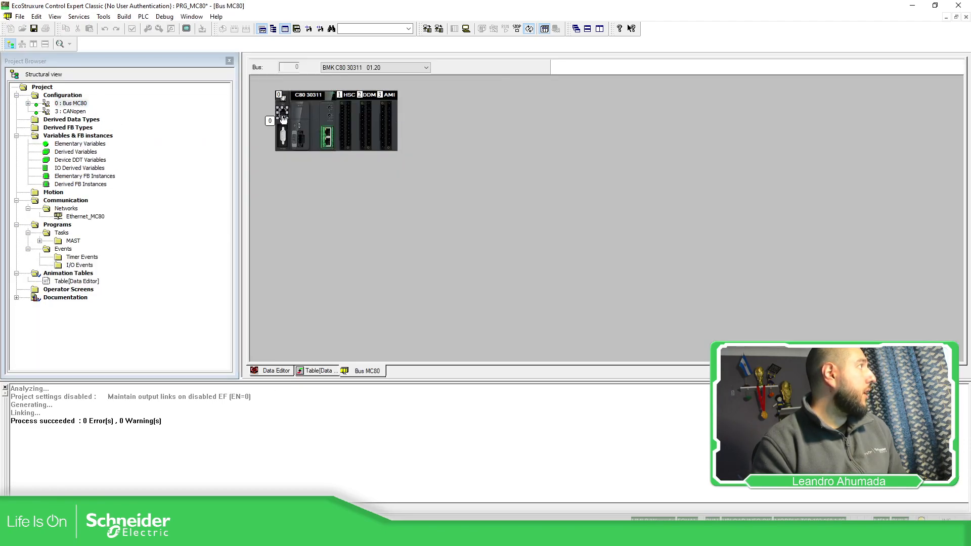
{"action": "double_click", "coordinate": [284, 119]}
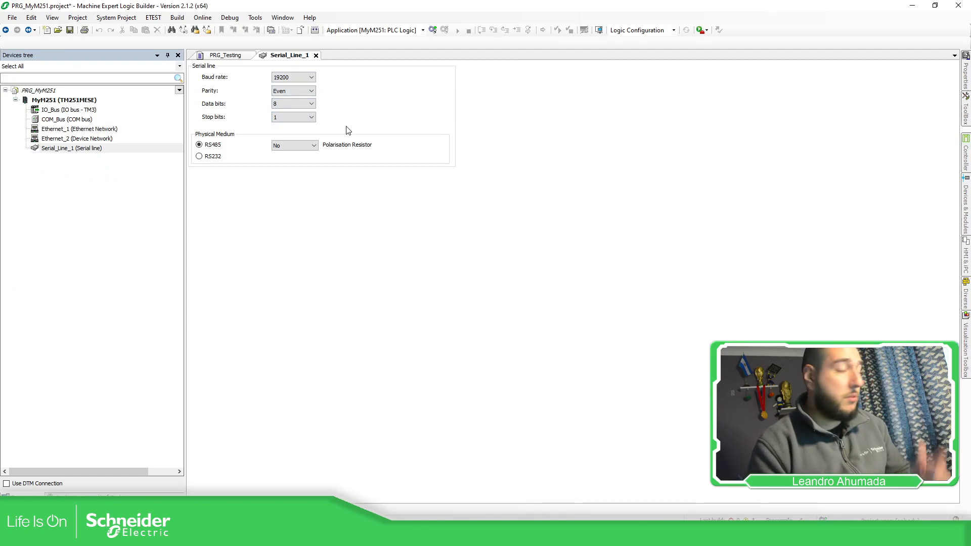
Step: In Machine Expert Logic Builder, add a Modbus IOScanner device under Serial_Line_1
{"action": "left_click", "coordinate": [113, 149]}
{"action": "left_click", "coordinate": [180, 150]}
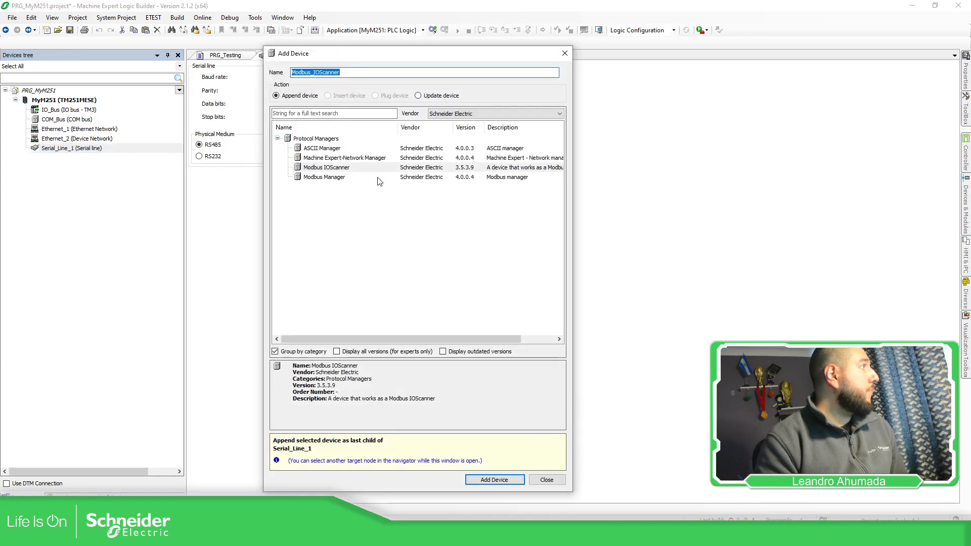
{"action": "left_click", "coordinate": [331, 167]}
{"action": "left_click", "coordinate": [331, 179]}
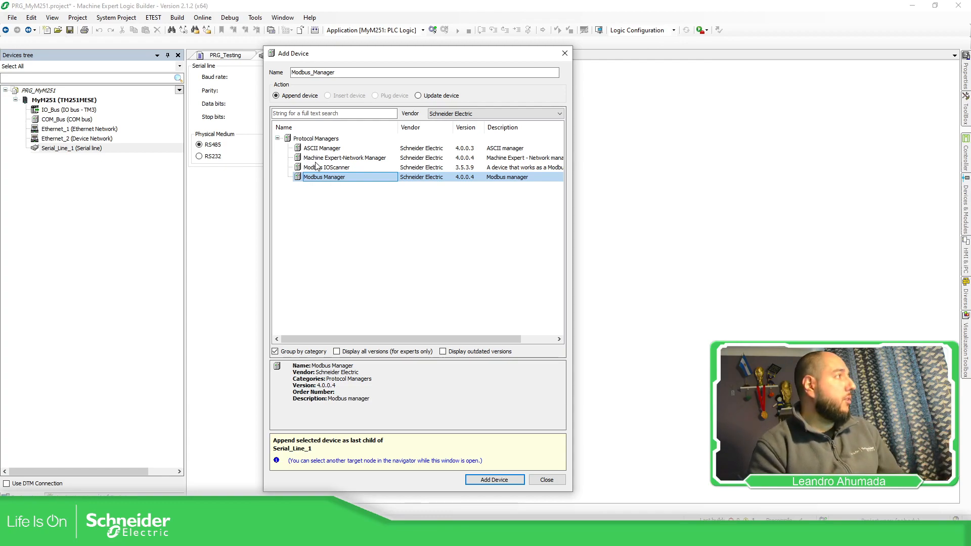
{"action": "left_click", "coordinate": [327, 169]}
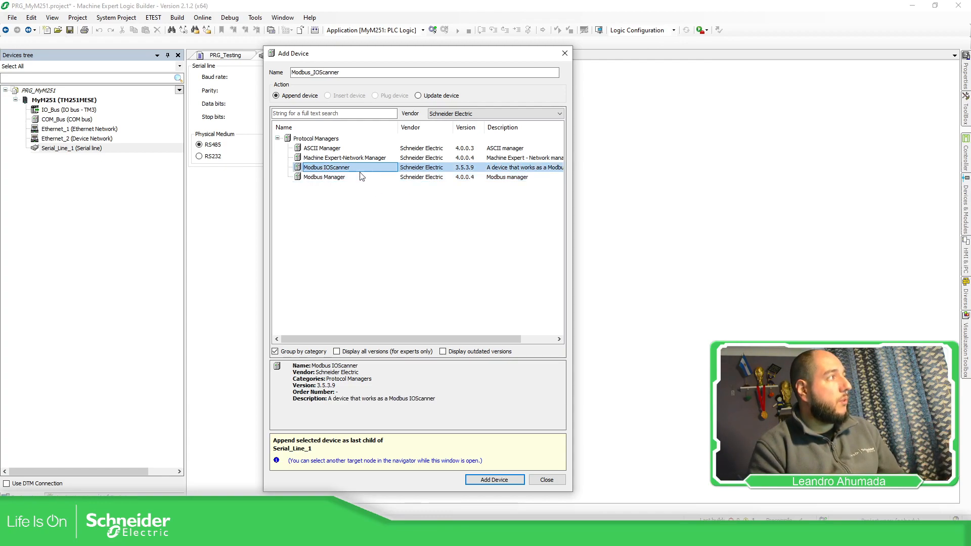
{"action": "left_click", "coordinate": [501, 481]}
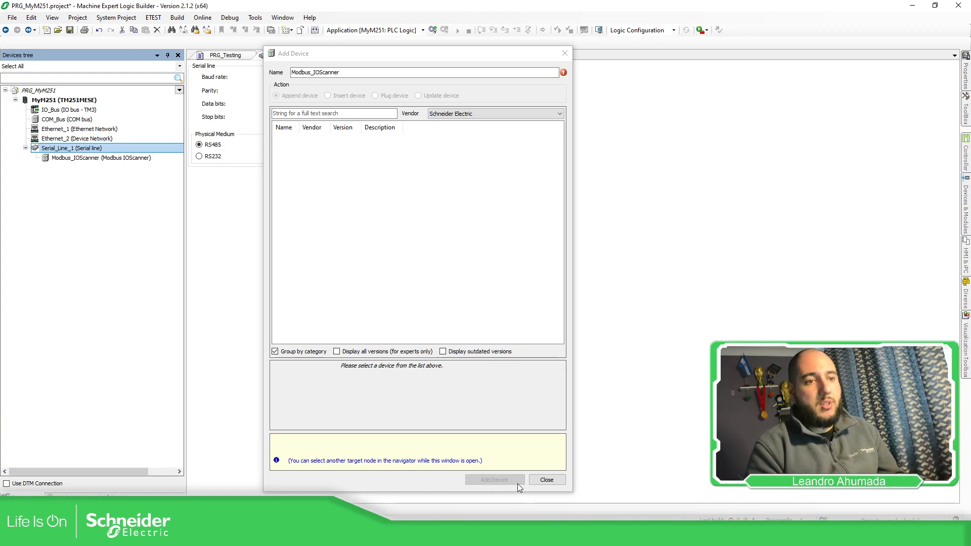
{"action": "left_click", "coordinate": [547, 480]}
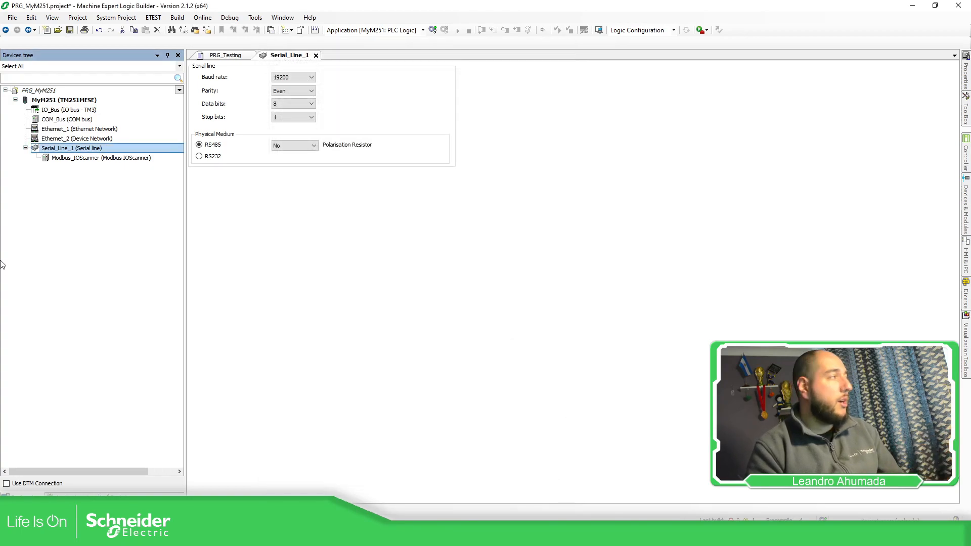
Step: Add a Generic Modbus Slave named PLC_MC80 under Modbus_IOScanner
{"action": "left_click", "coordinate": [99, 160]}
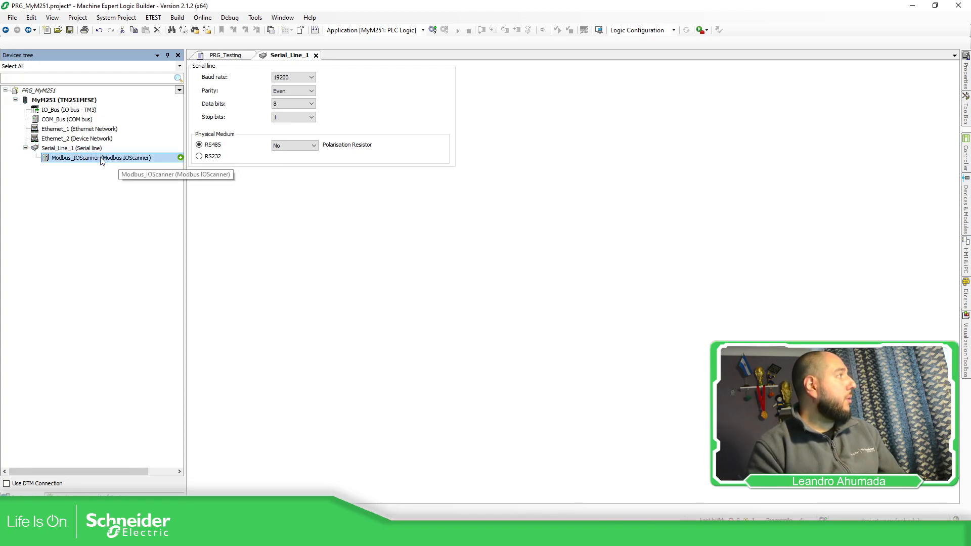
{"action": "left_click", "coordinate": [180, 158]}
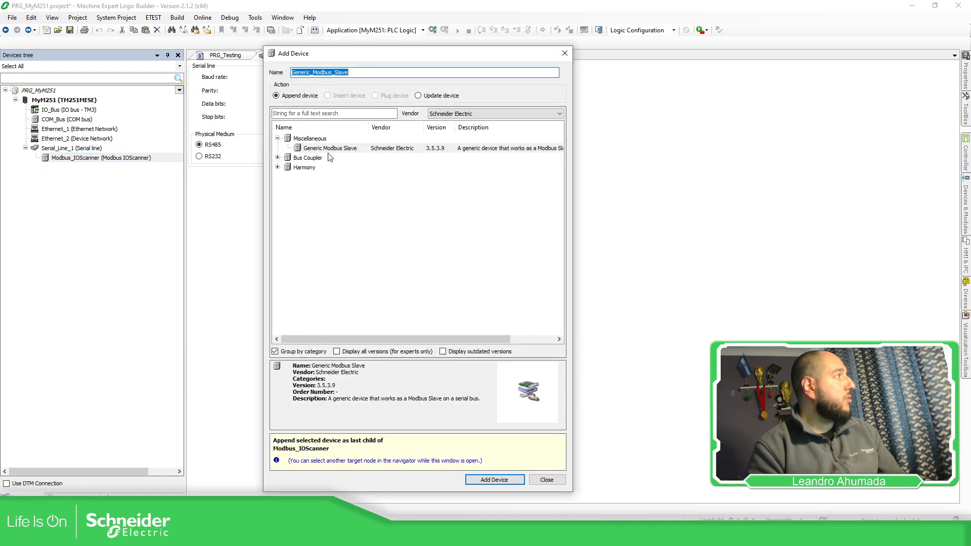
{"action": "left_click", "coordinate": [336, 149]}
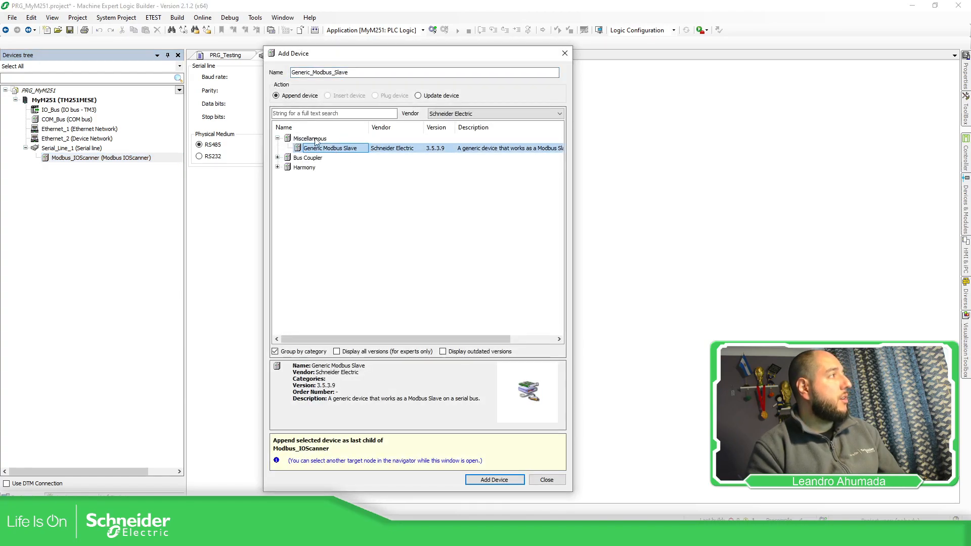
{"action": "left_click_drag", "start_coordinate": [349, 73], "coordinate": [292, 73]}
{"action": "type", "text": "PLC"}
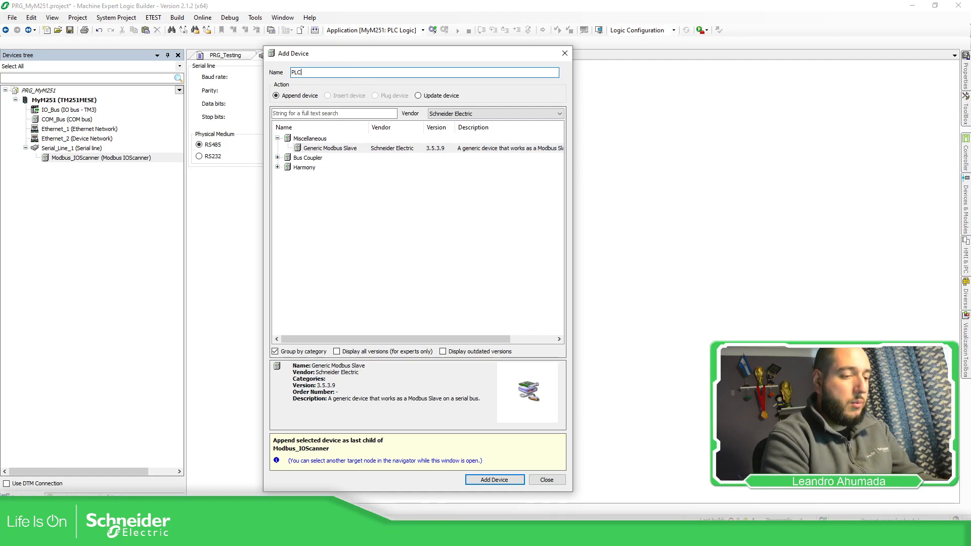
{"action": "type", "text": "_MC80"}
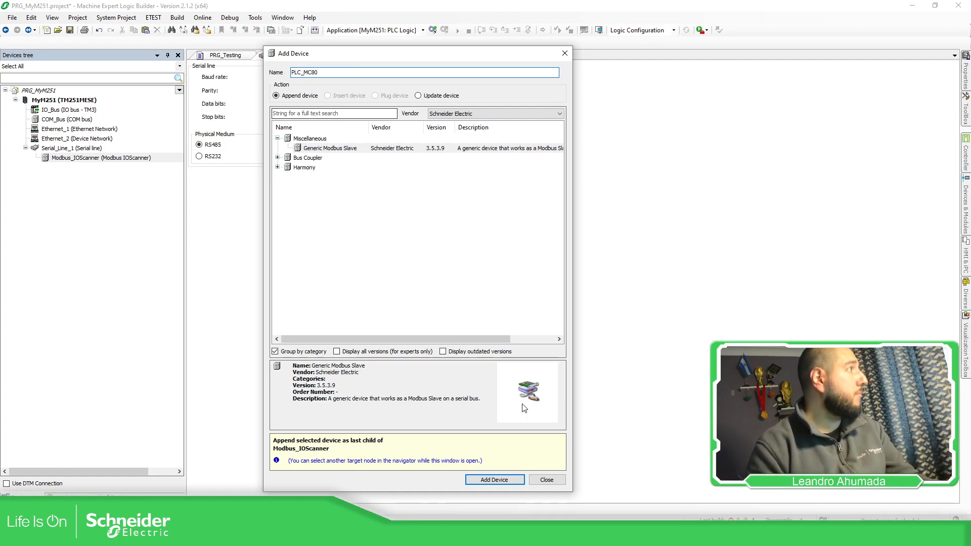
{"action": "left_click", "coordinate": [495, 479]}
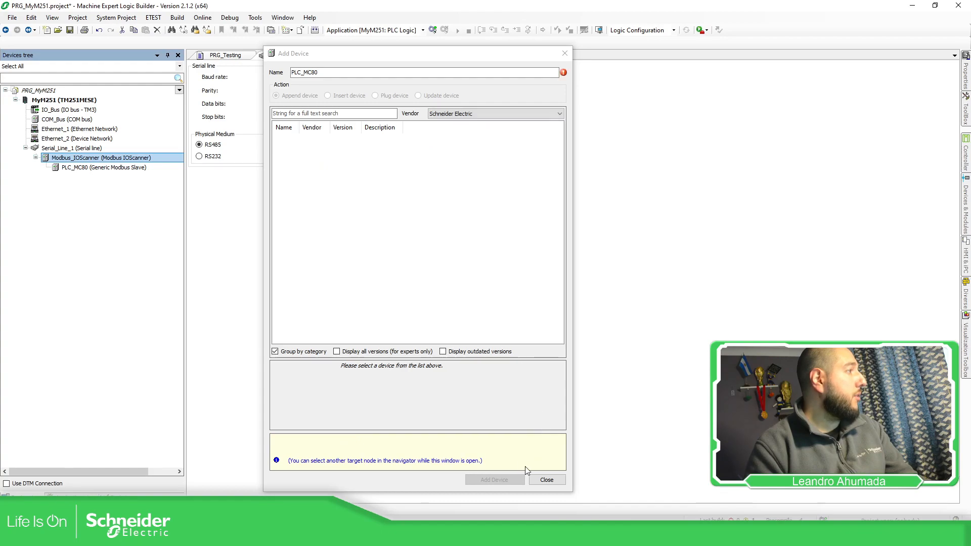
{"action": "left_click", "coordinate": [547, 481]}
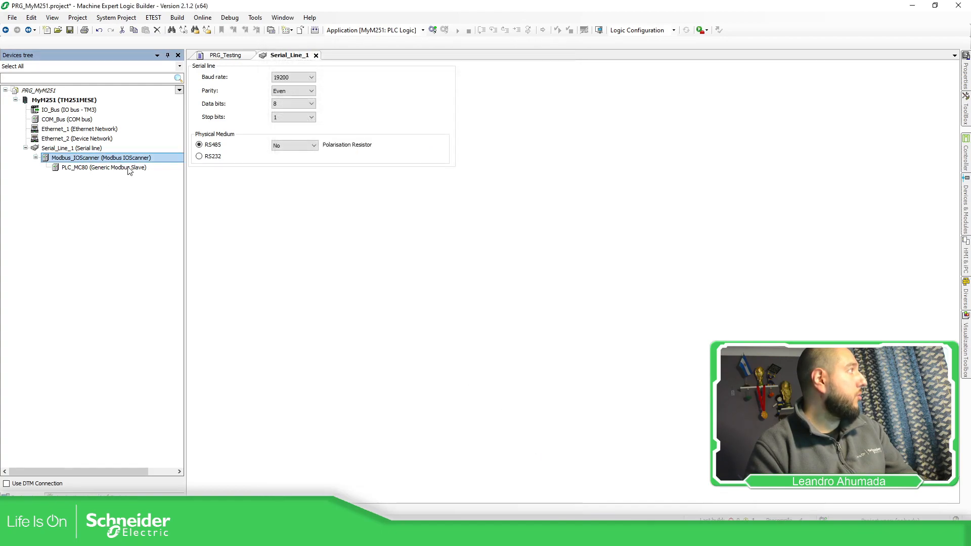
Step: Set the slave address of PLC_MC80 to 5
{"action": "double_click", "coordinate": [130, 169]}
{"action": "left_click", "coordinate": [305, 99]}
{"action": "double_click", "coordinate": [305, 100]}
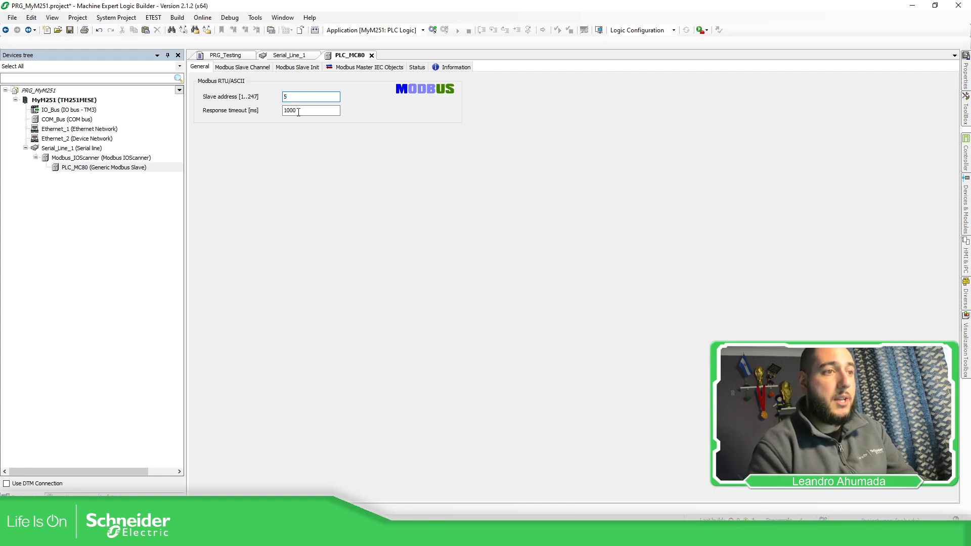
Step: Start a new Modbus slave channel for PLC_MC80 named Channel_RD with access type Read Holding Registers (Function Code 3)
{"action": "left_click", "coordinate": [269, 69]}
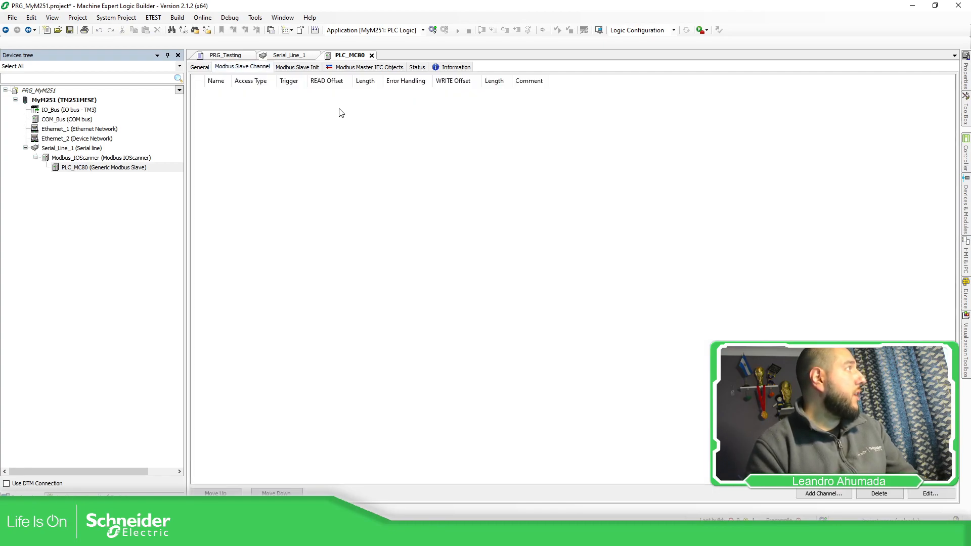
{"action": "left_click", "coordinate": [820, 495]}
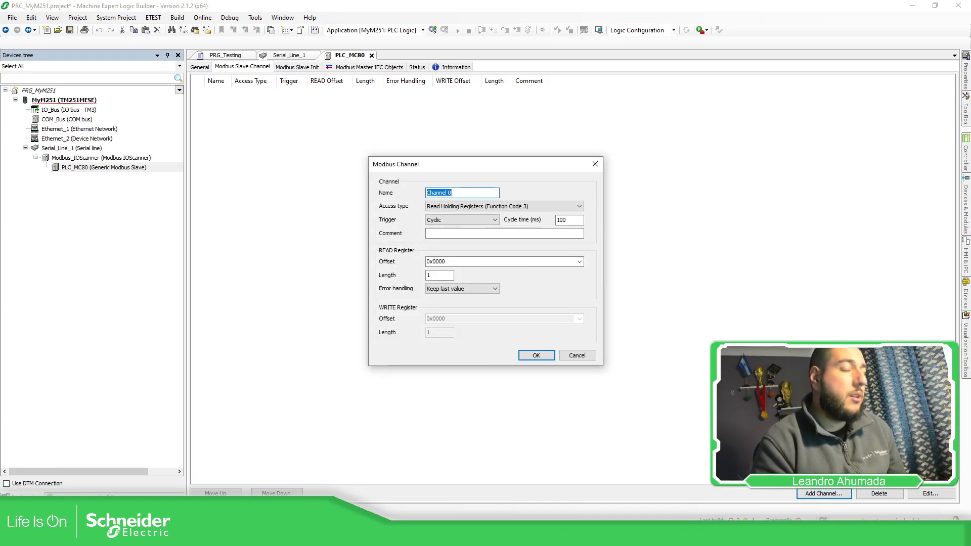
{"action": "left_click", "coordinate": [459, 193]}
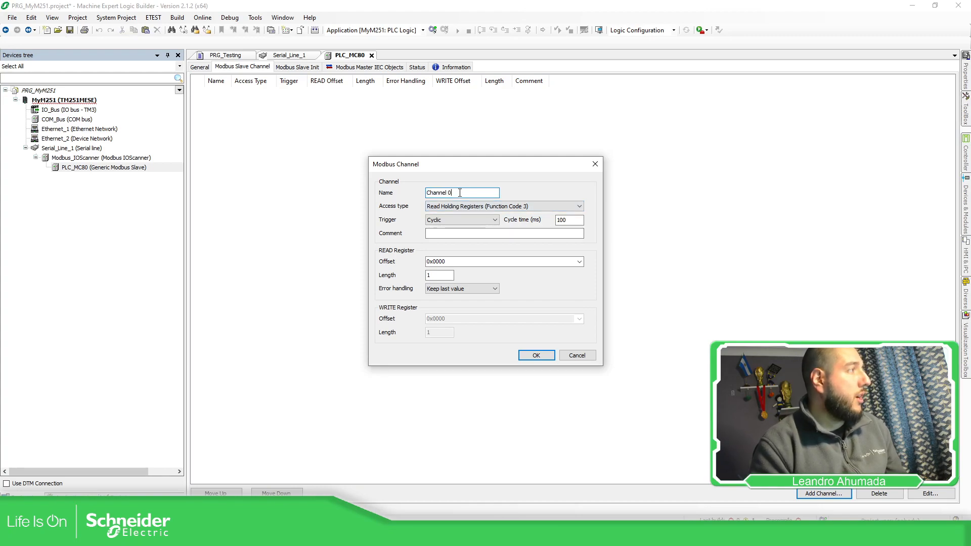
{"action": "key", "text": "BackSpace"}
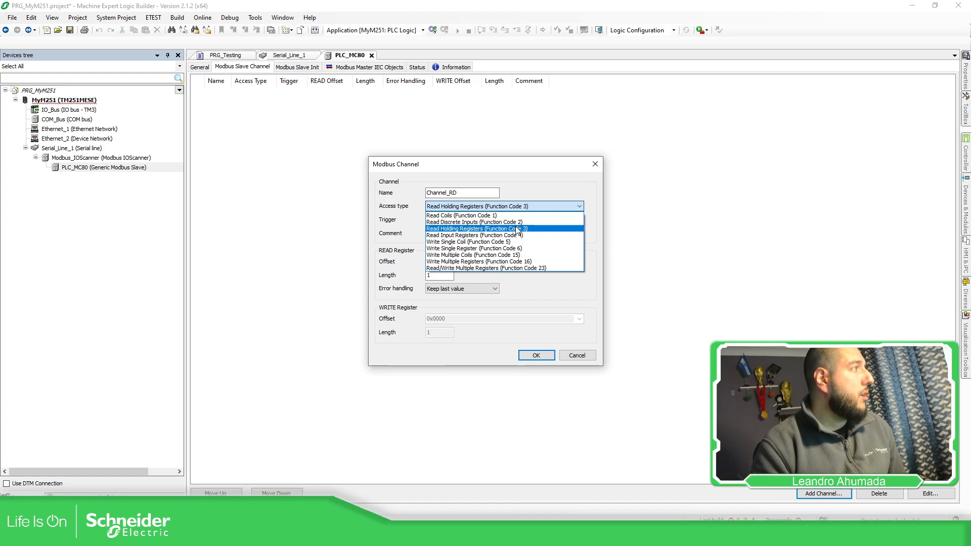
{"action": "left_click", "coordinate": [474, 229]}
Step: Enter the channel comment "MC80 - Reading %MW10 to %MW14"
{"action": "left_click", "coordinate": [464, 233]}
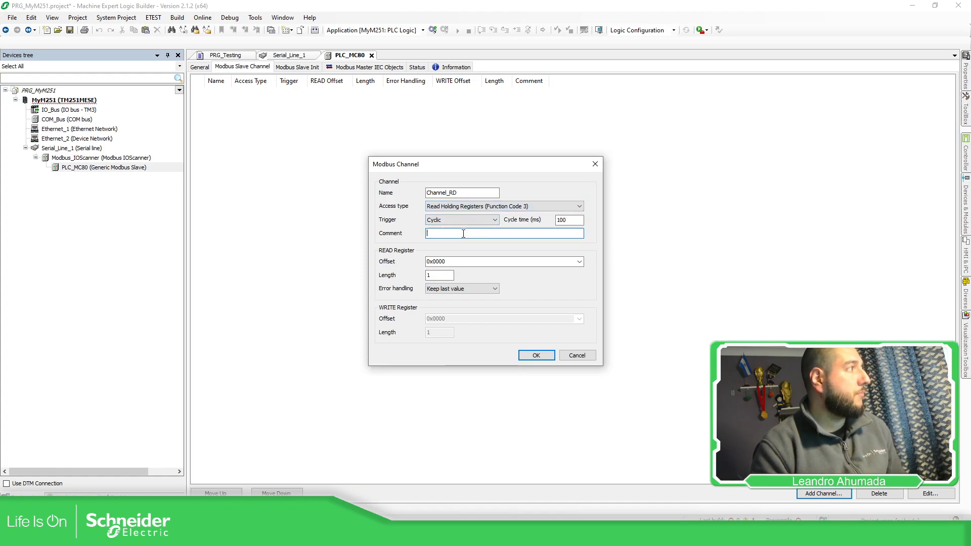
{"action": "type", "text": "MC80 - "}
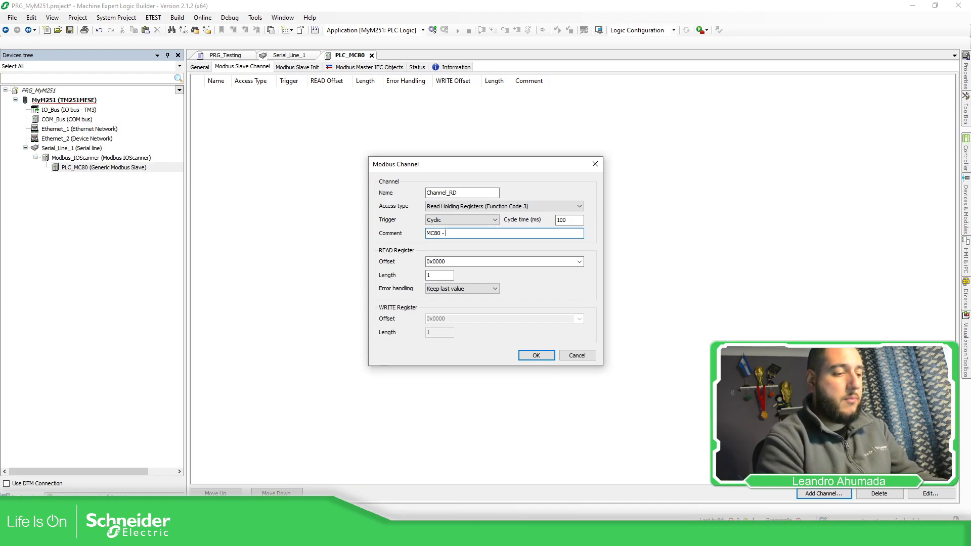
{"action": "type", "text": "Reading "}
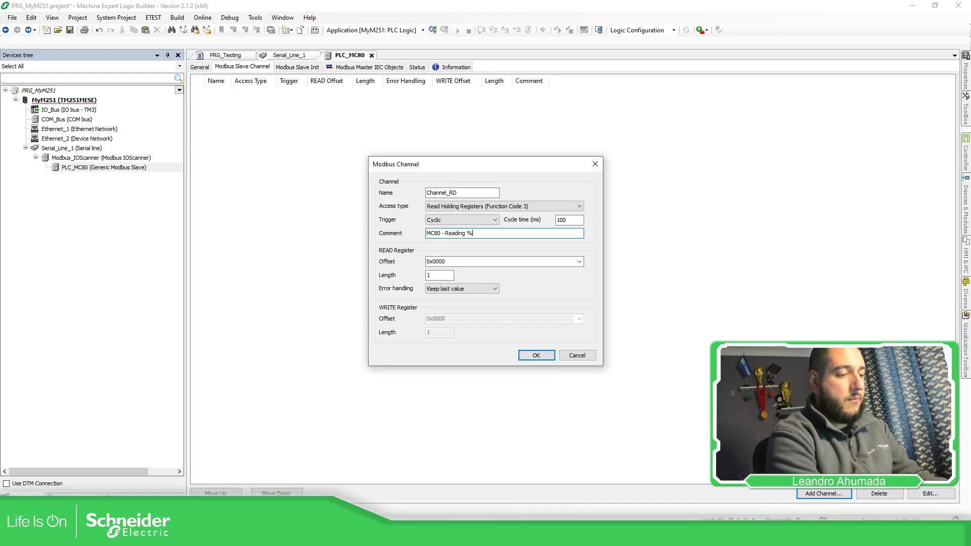
{"action": "type", "text": "%MW10"}
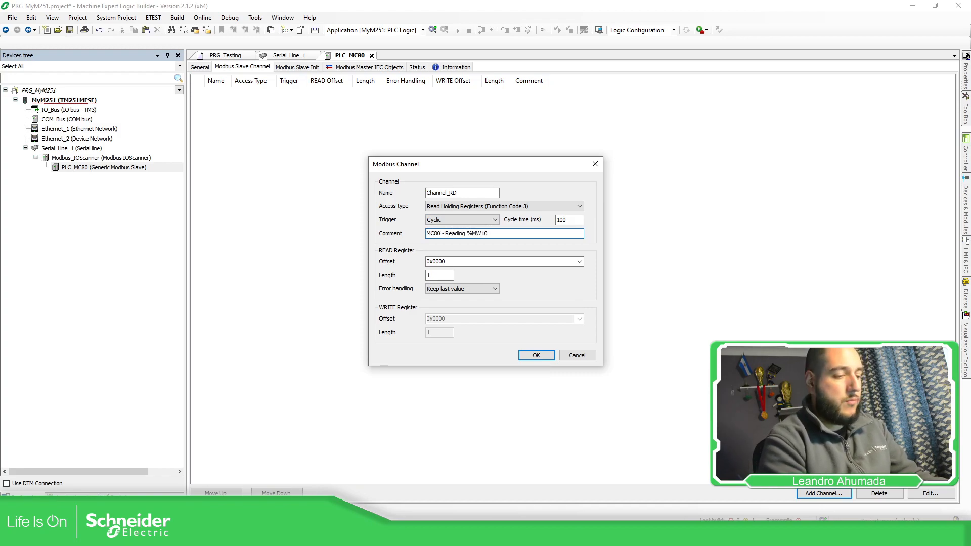
{"action": "type", "text": " to %MW14"}
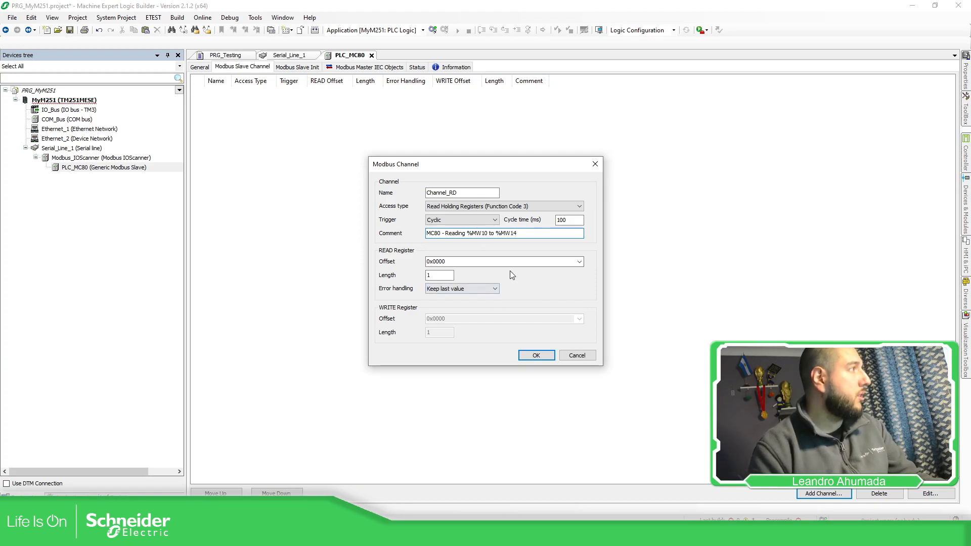
Step: Set the READ register length to 5 and offset to 10, and confirm the Channel_RD channel
{"action": "double_click", "coordinate": [434, 275]}
{"action": "type", "text": "5"}
{"action": "double_click", "coordinate": [458, 261]}
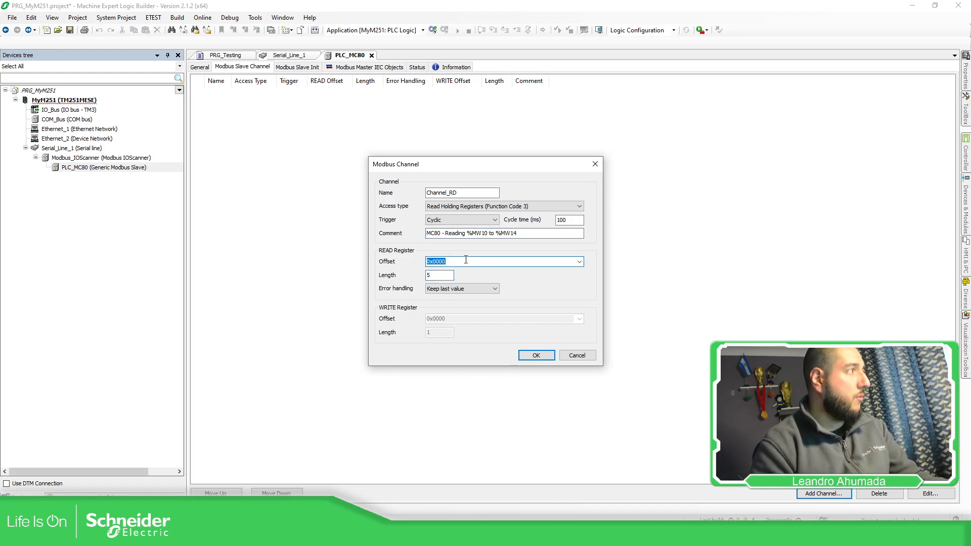
{"action": "type", "text": "10"}
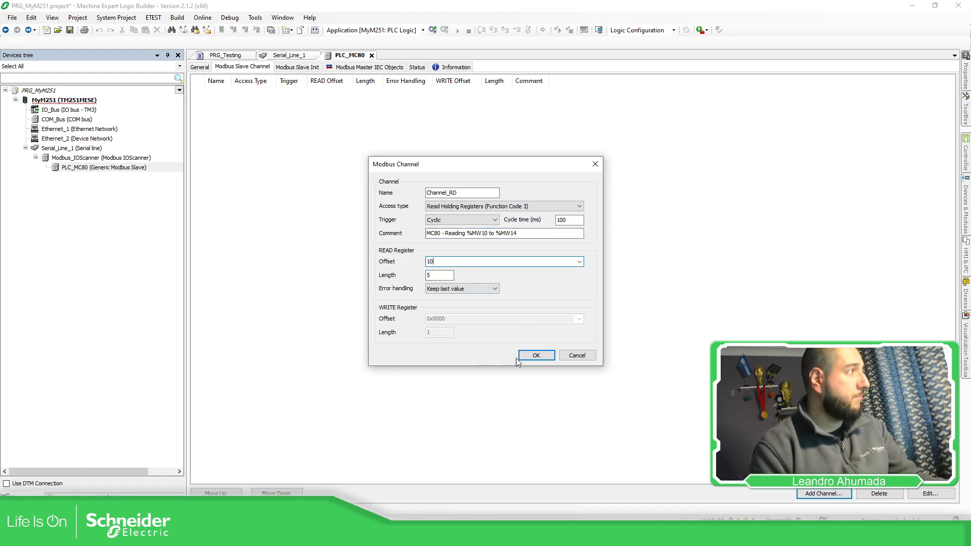
{"action": "left_click", "coordinate": [539, 356]}
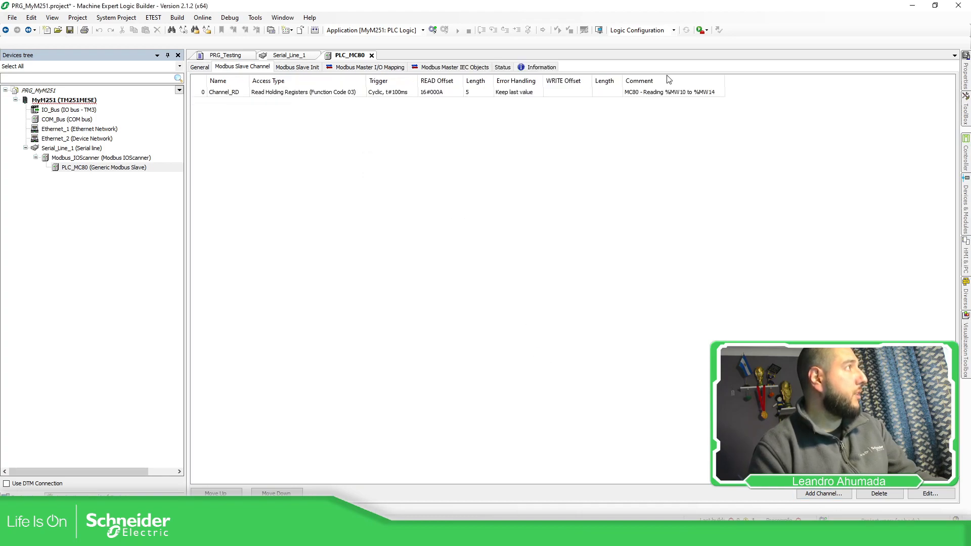
{"action": "left_click", "coordinate": [661, 93]}
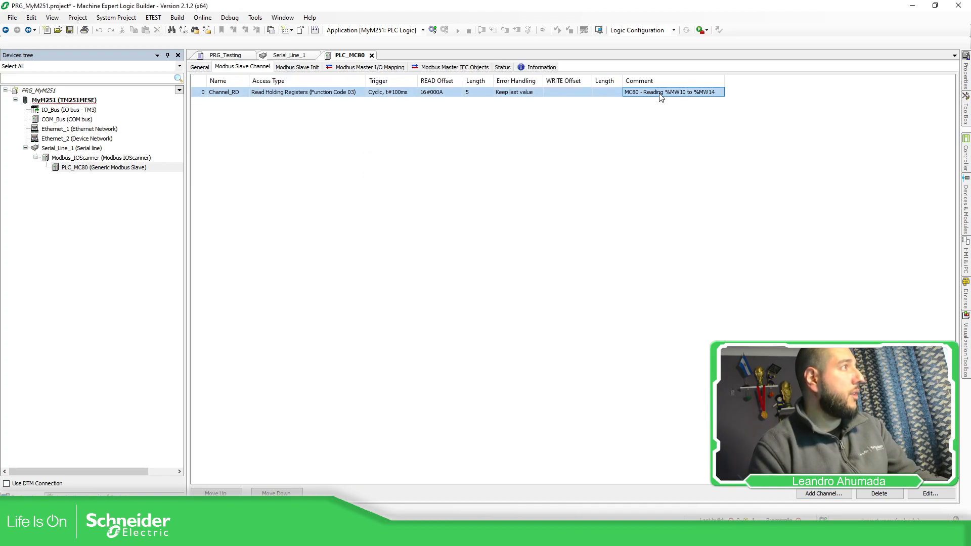
Step: Start a new Modbus slave channel named Channel_WR with access type Write Multiple Registers (Function Code 16)
{"action": "left_click", "coordinate": [825, 495]}
{"action": "left_click", "coordinate": [469, 195]}
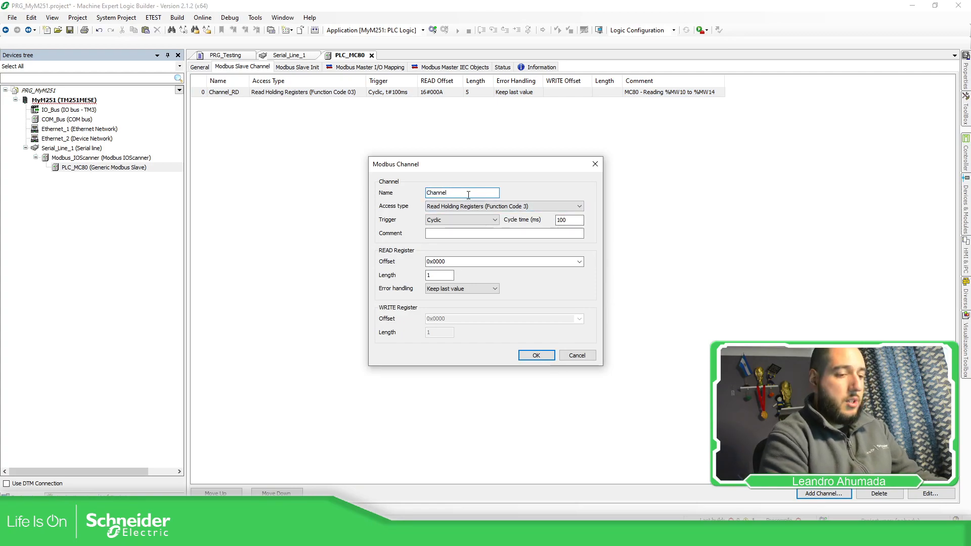
{"action": "left_click", "coordinate": [473, 207]}
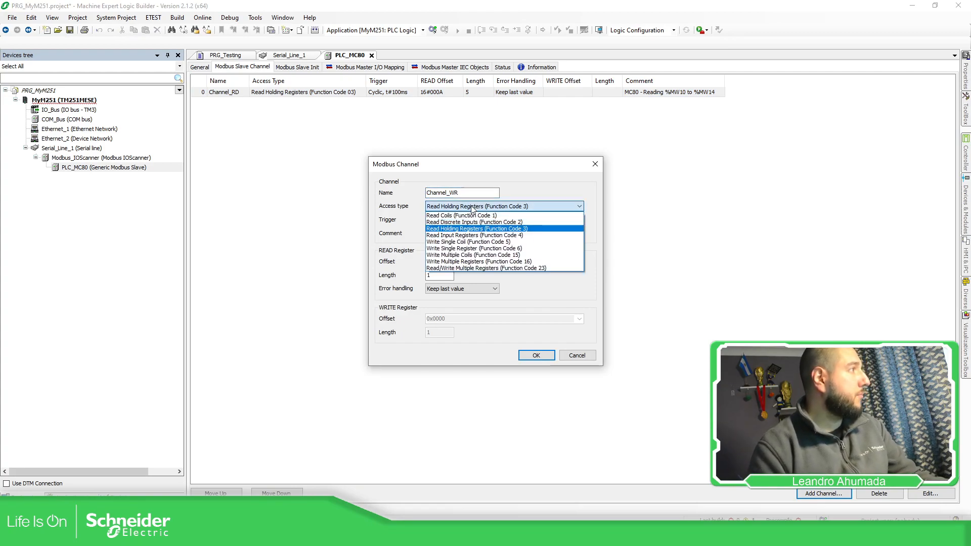
{"action": "left_click", "coordinate": [466, 261]}
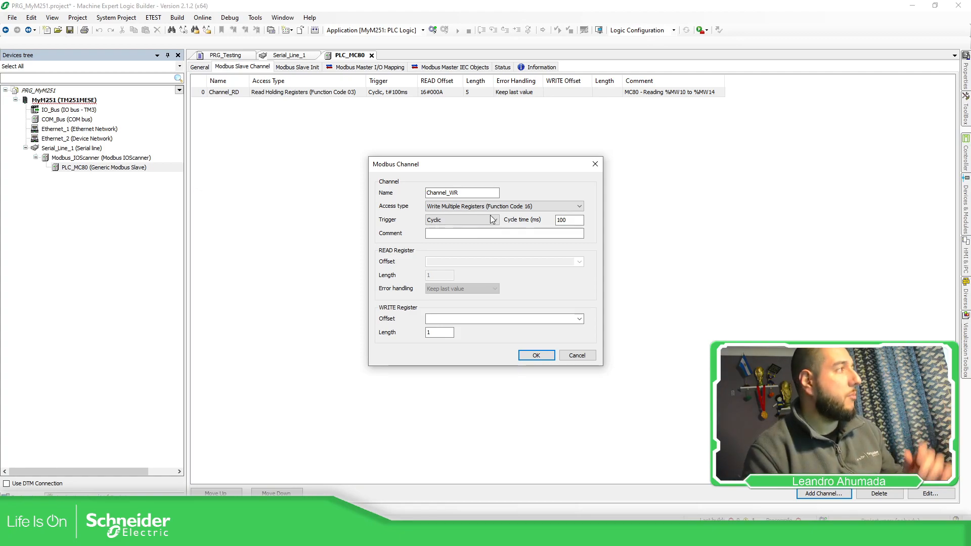
Step: Enter the comment "MC80 - Writing %MW20 to %MW24" for Channel_WR
{"action": "left_click", "coordinate": [472, 235]}
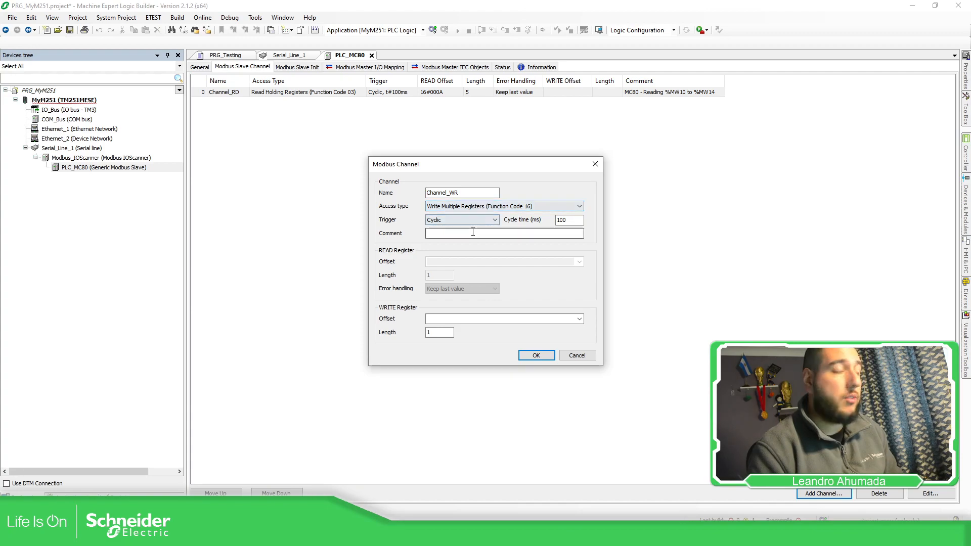
{"action": "type", "text": "MC80"}
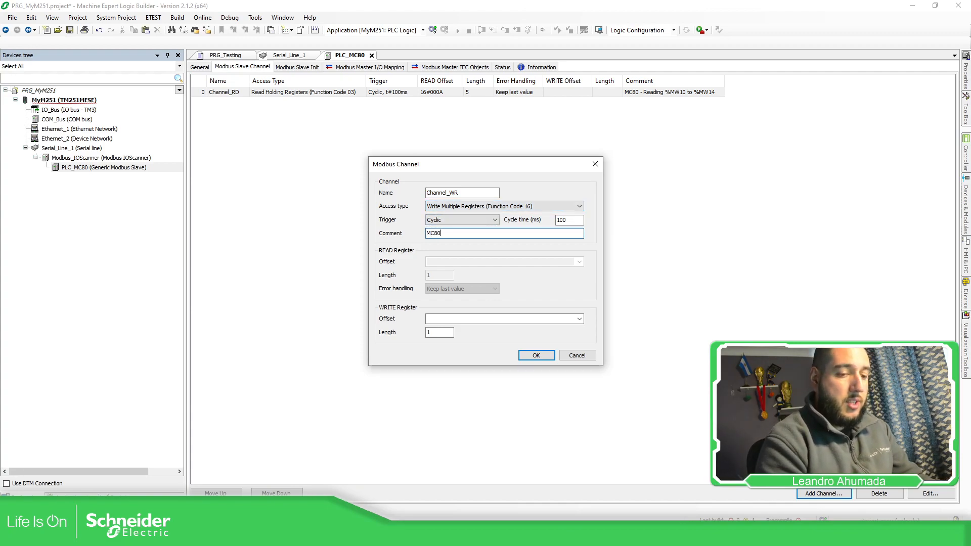
{"action": "type", "text": " - Writing %MW20 to %MW24"}
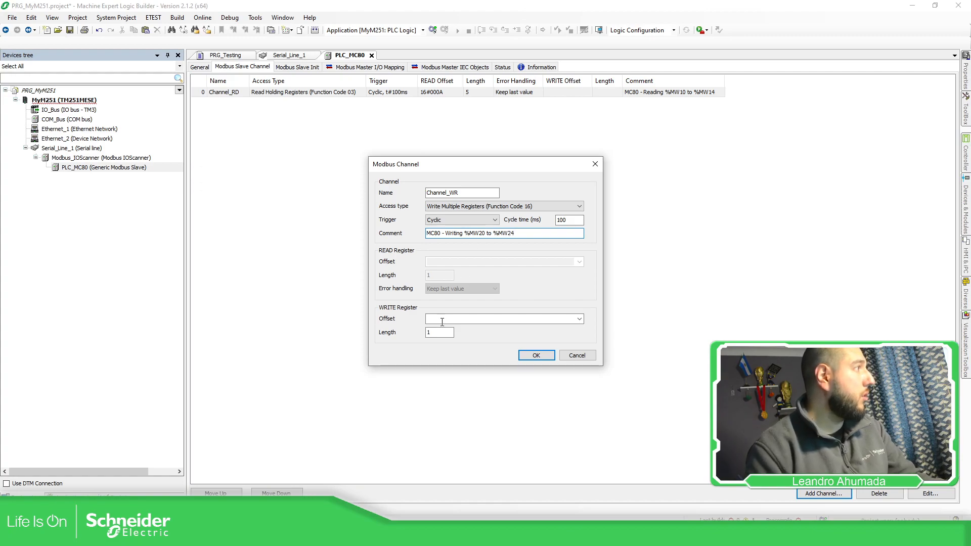
Step: Set the WRITE register offset to 20 and length to 5, and confirm the Channel_WR channel
{"action": "left_click", "coordinate": [443, 321]}
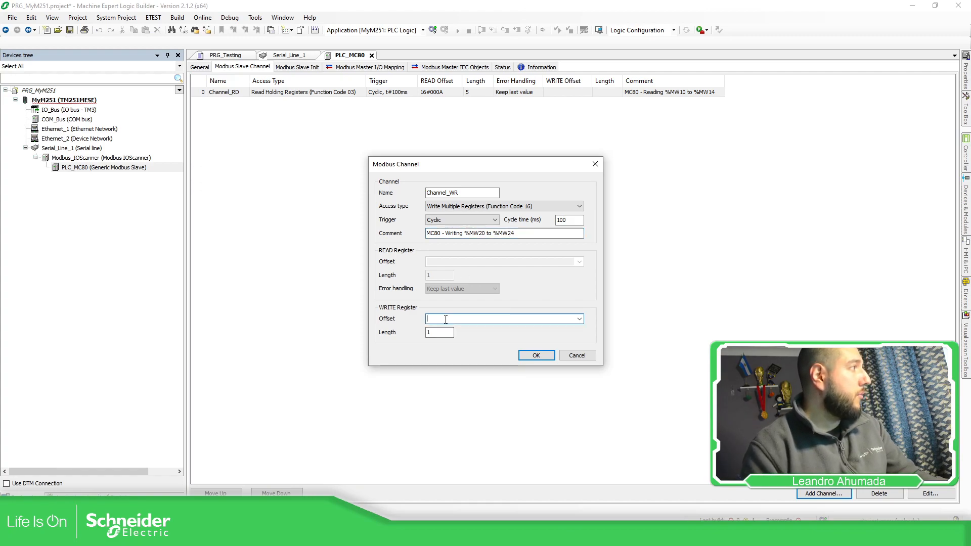
{"action": "type", "text": "20"}
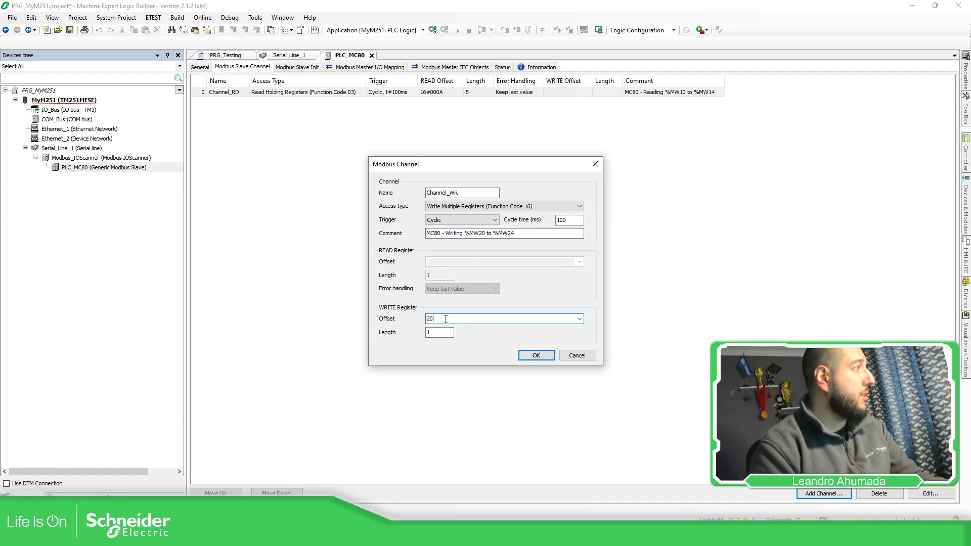
{"action": "left_click", "coordinate": [430, 334]}
{"action": "type", "text": "5"}
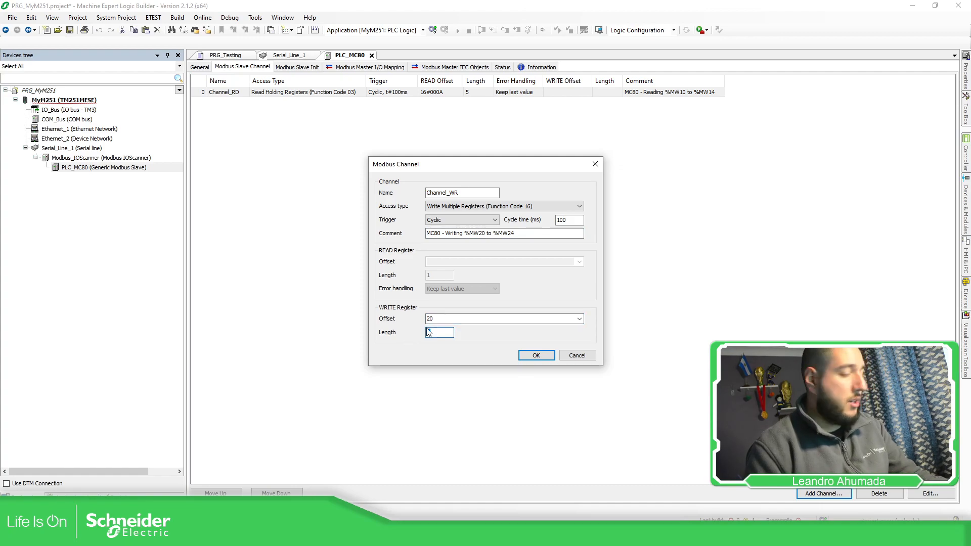
{"action": "left_click", "coordinate": [527, 357]}
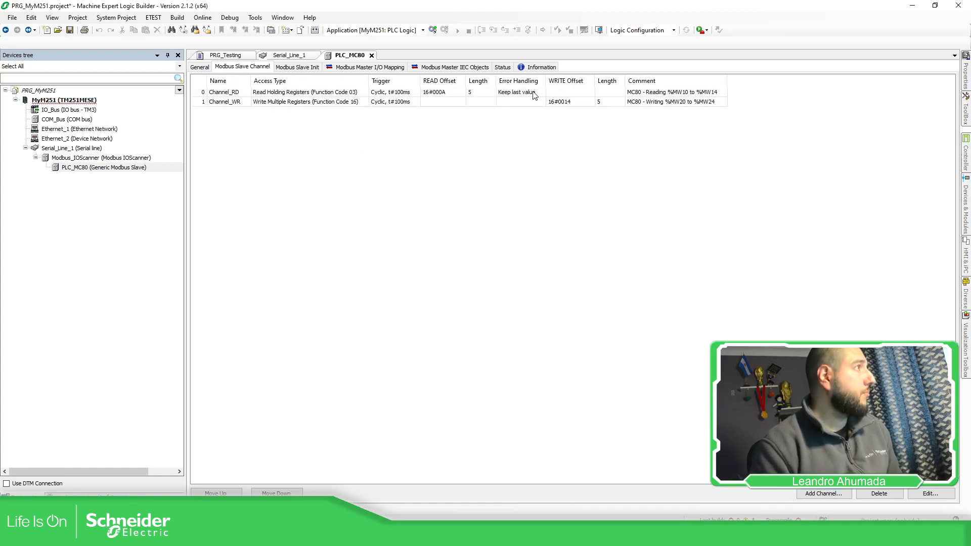
Step: In the Modbus master I/O mapping of PLC_MC80, map a new variable MC80_MW10 to Channel_RD[0]
{"action": "left_click", "coordinate": [346, 69]}
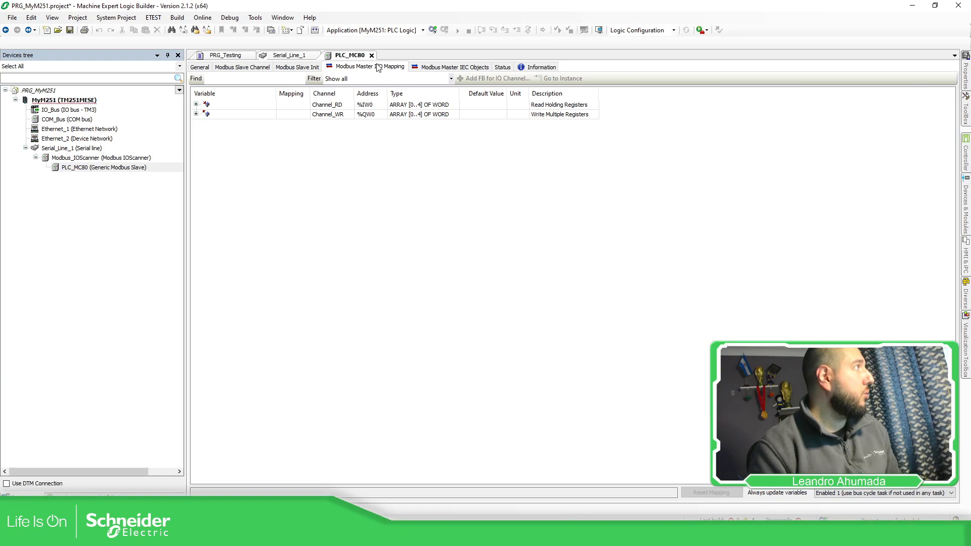
{"action": "left_click", "coordinate": [197, 114]}
{"action": "left_click", "coordinate": [196, 105]}
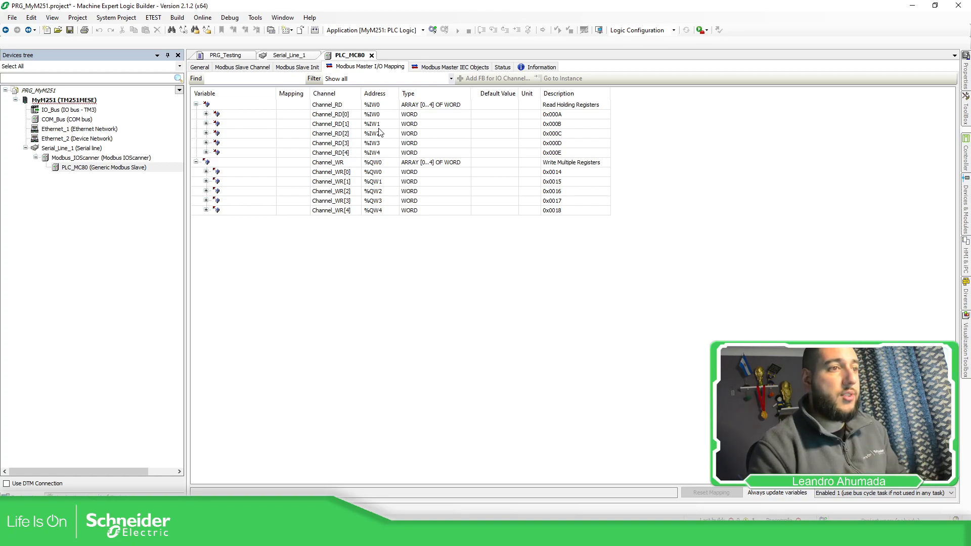
{"action": "double_click", "coordinate": [274, 114]}
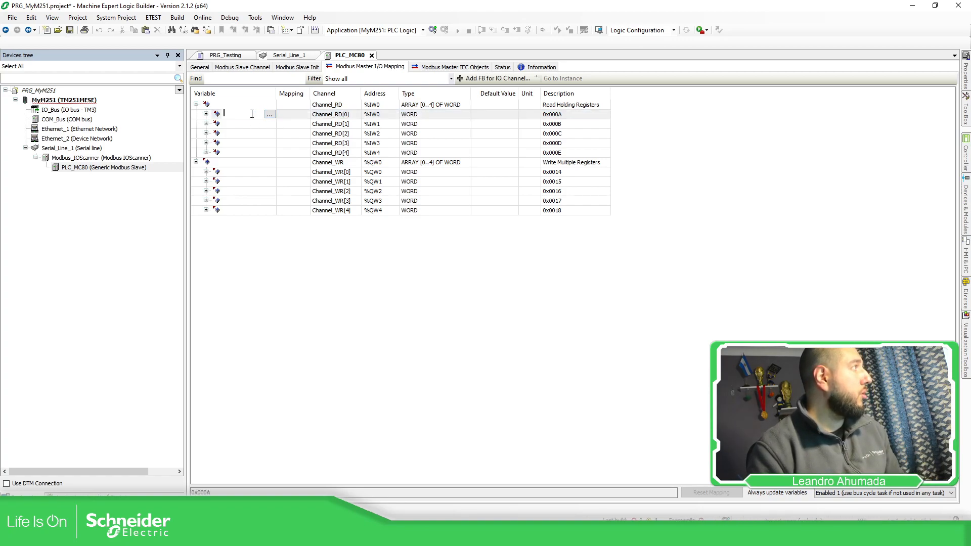
{"action": "type", "text": "MC"}
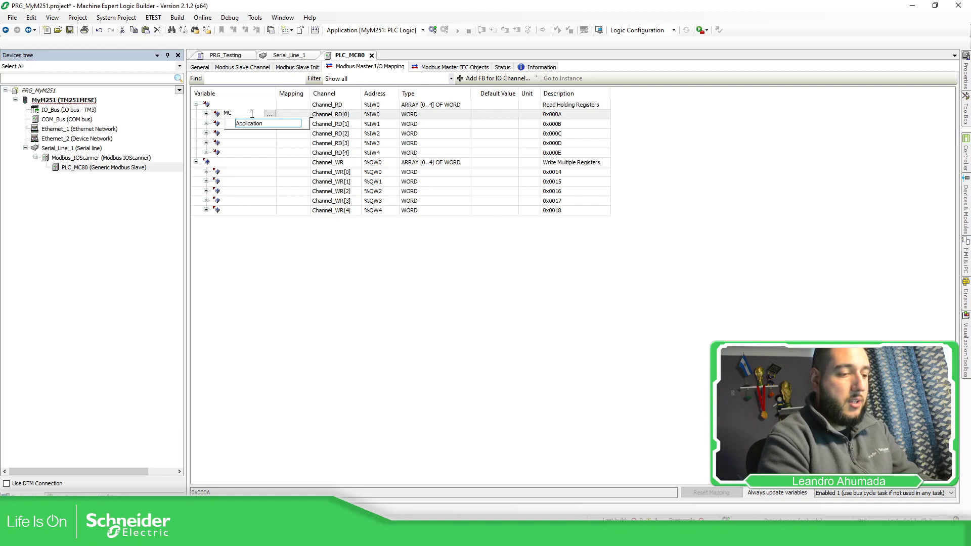
{"action": "type", "text": "80_MW"}
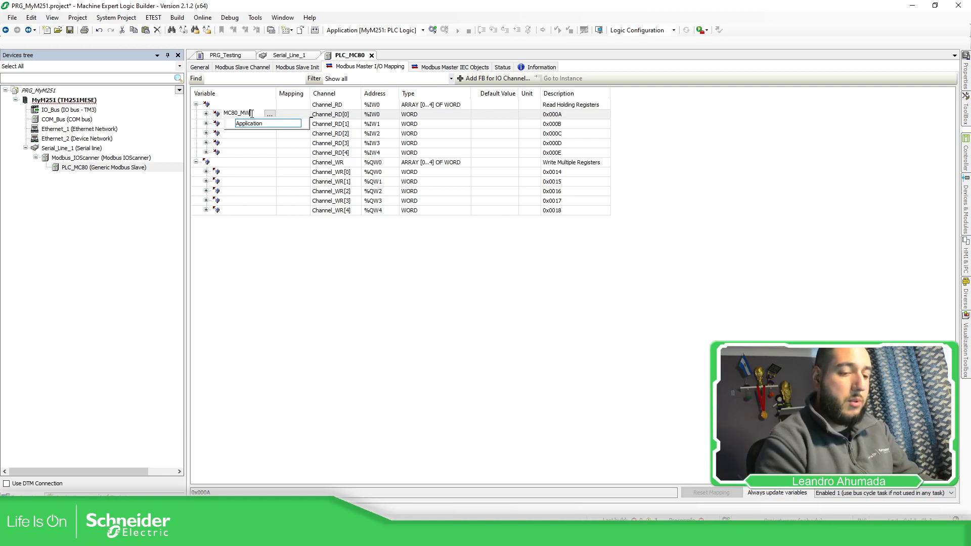
{"action": "type", "text": "10"}
{"action": "key", "text": "Return"}
Step: Map a new variable MC80_MW20 to Channel_WR[0]
{"action": "double_click", "coordinate": [236, 174]}
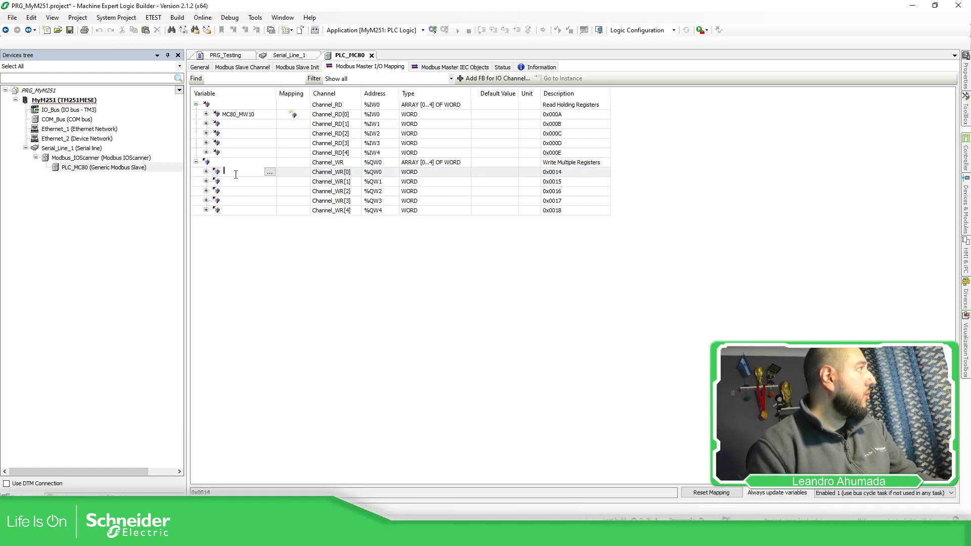
{"action": "type", "text": "MC80_"}
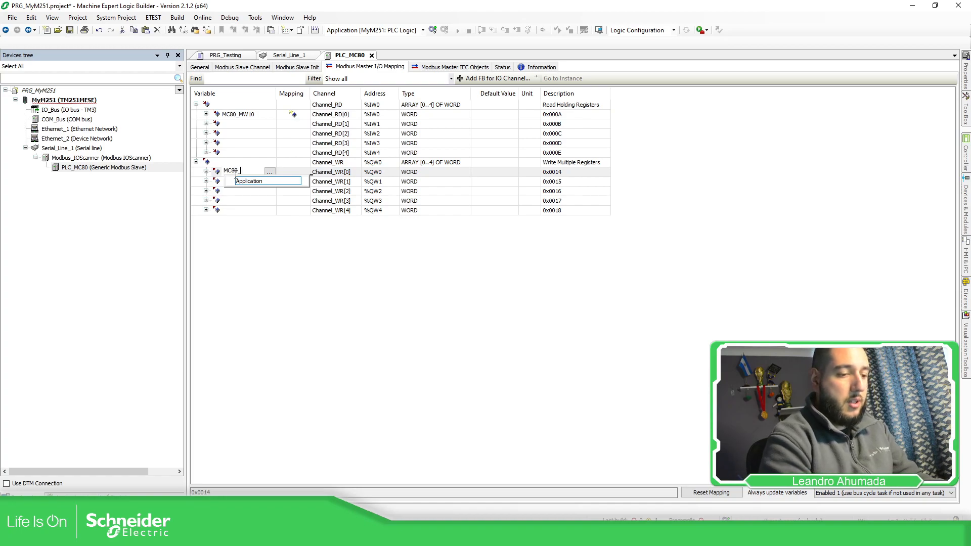
{"action": "type", "text": "MW20"}
{"action": "key", "text": "Return"}
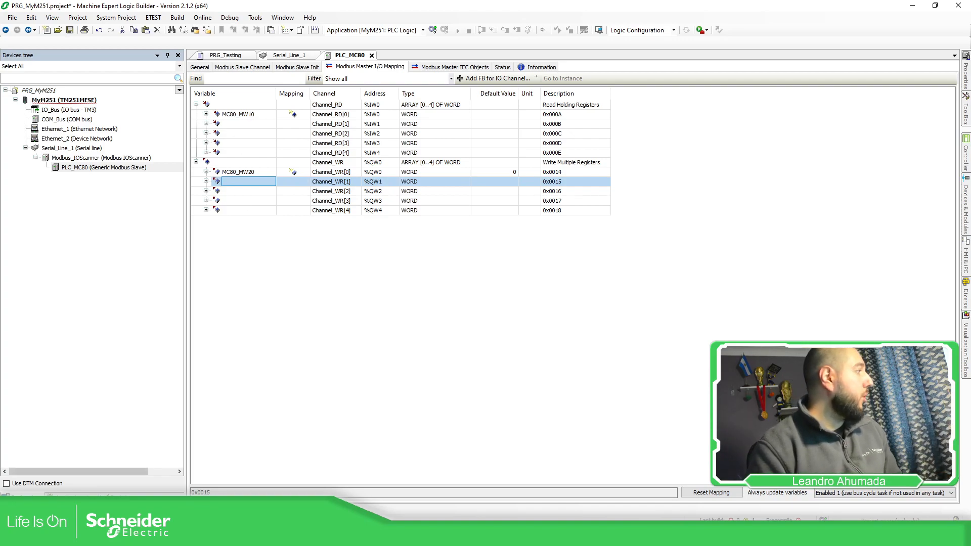
Step: Rename the global variable list GVL_M221 to GVL_MC80, adapting all references within the project, and open it
{"action": "left_click", "coordinate": [118, 497]}
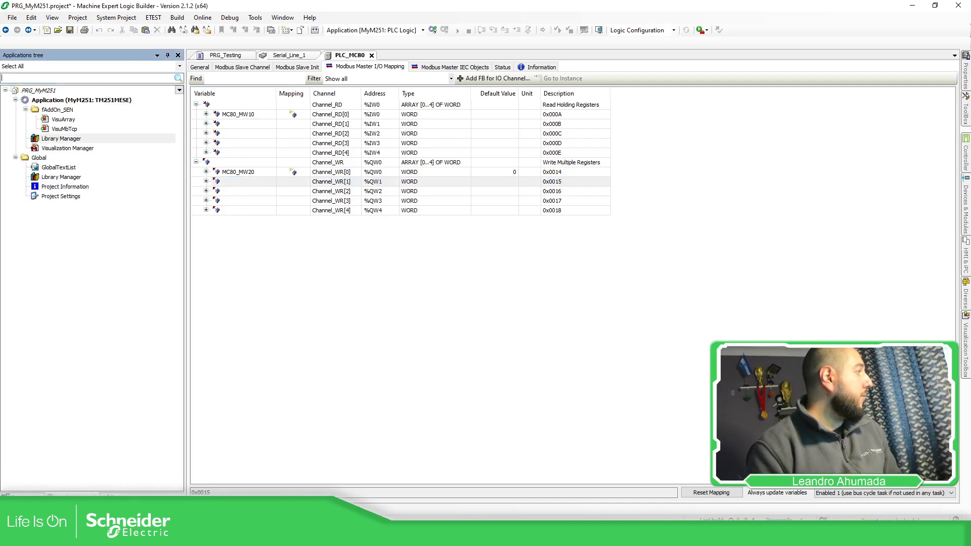
{"action": "left_click", "coordinate": [72, 495]}
{"action": "left_click", "coordinate": [62, 130]}
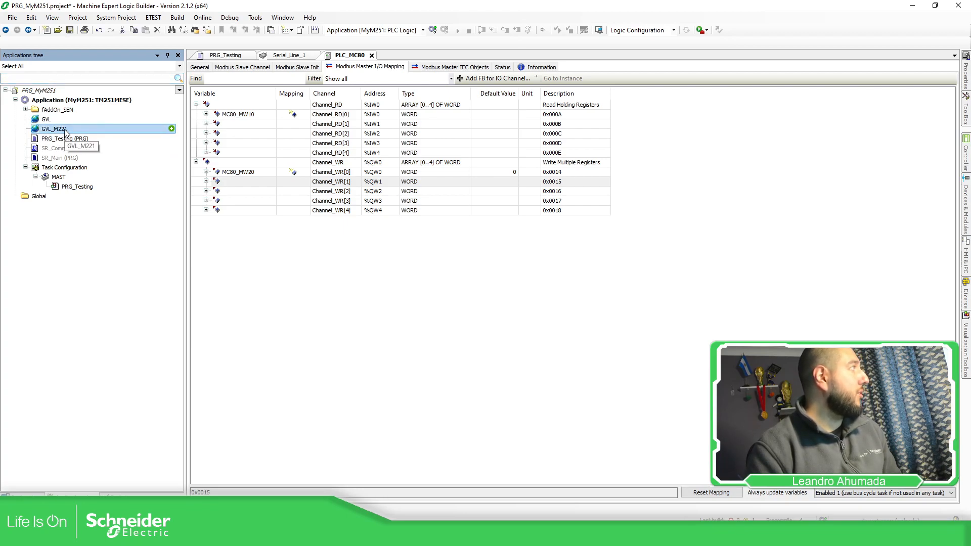
{"action": "left_click", "coordinate": [64, 130]}
{"action": "left_click_drag", "start_coordinate": [59, 128], "coordinate": [48, 128]}
{"action": "type", "text": "C80"}
{"action": "key", "text": "Return"}
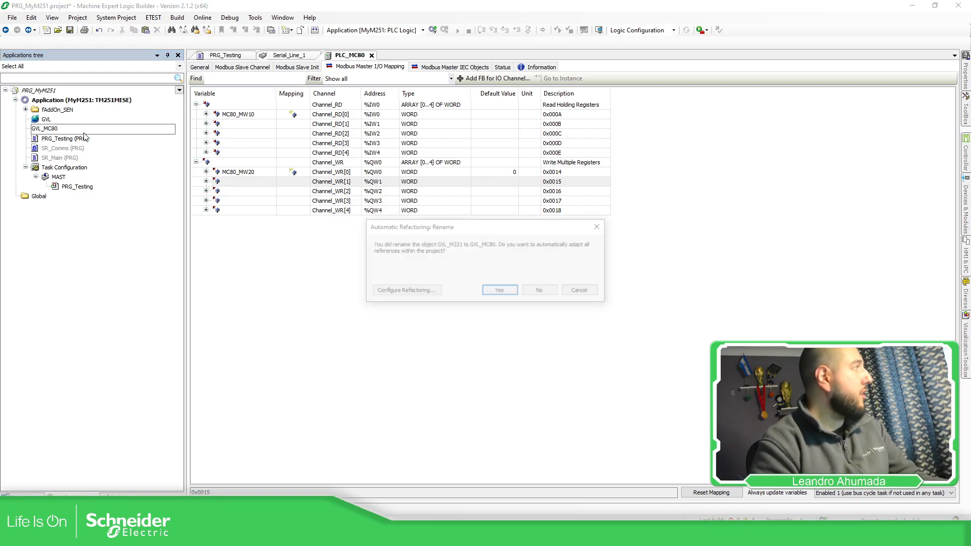
{"action": "left_click", "coordinate": [498, 290]}
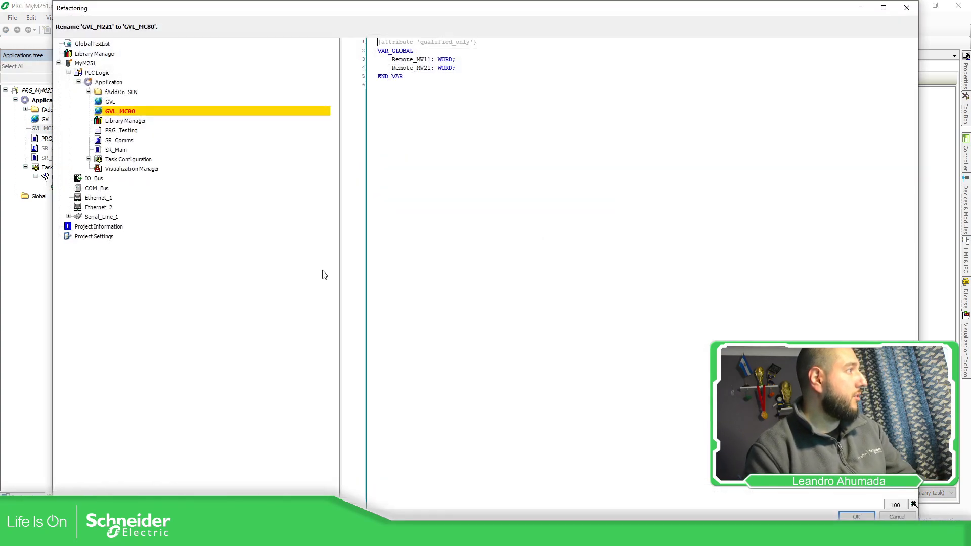
{"action": "left_click", "coordinate": [856, 516]}
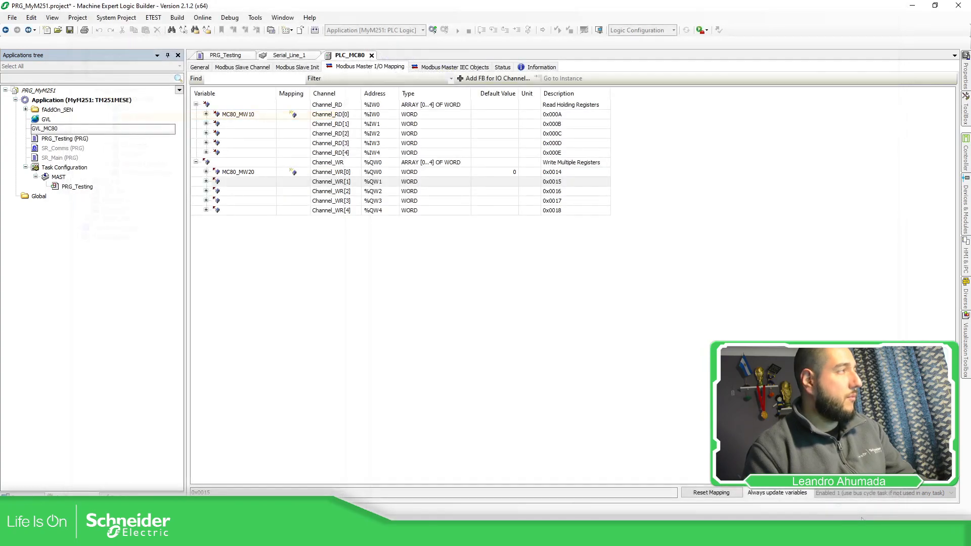
{"action": "double_click", "coordinate": [67, 129]}
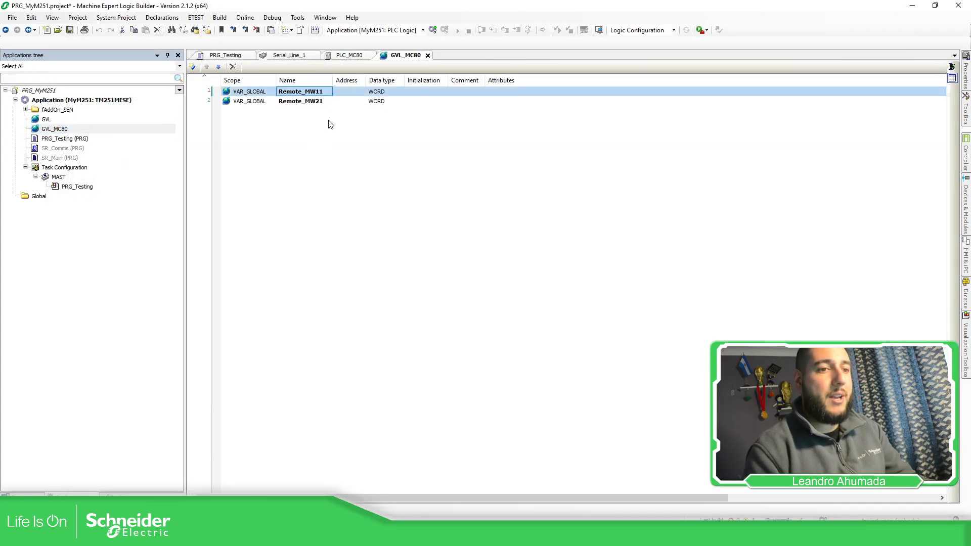
Step: Map the existing variable Remote_MW11 from GVL_MC80 to Channel_RD[1] in the PLC_MC80 I/O mapping
{"action": "left_click", "coordinate": [348, 55]}
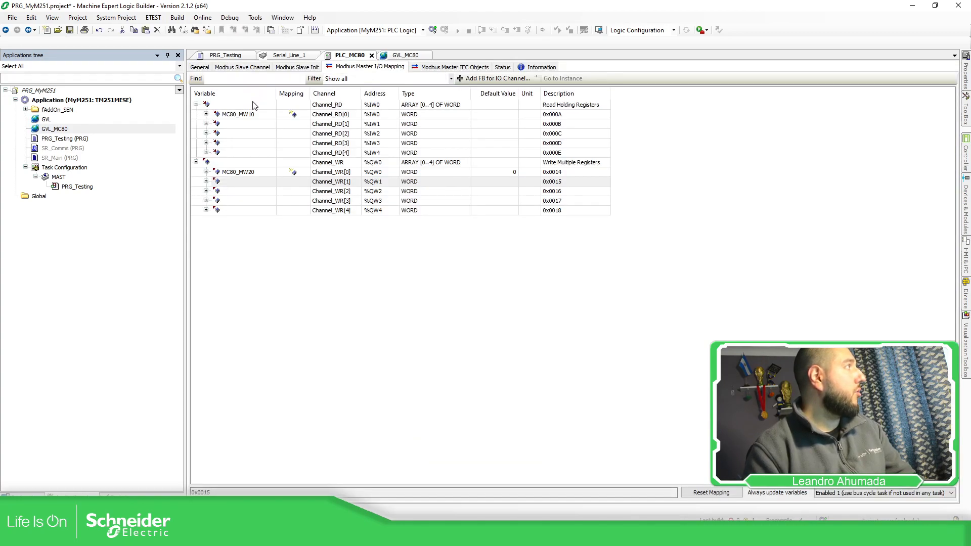
{"action": "left_click", "coordinate": [259, 125]}
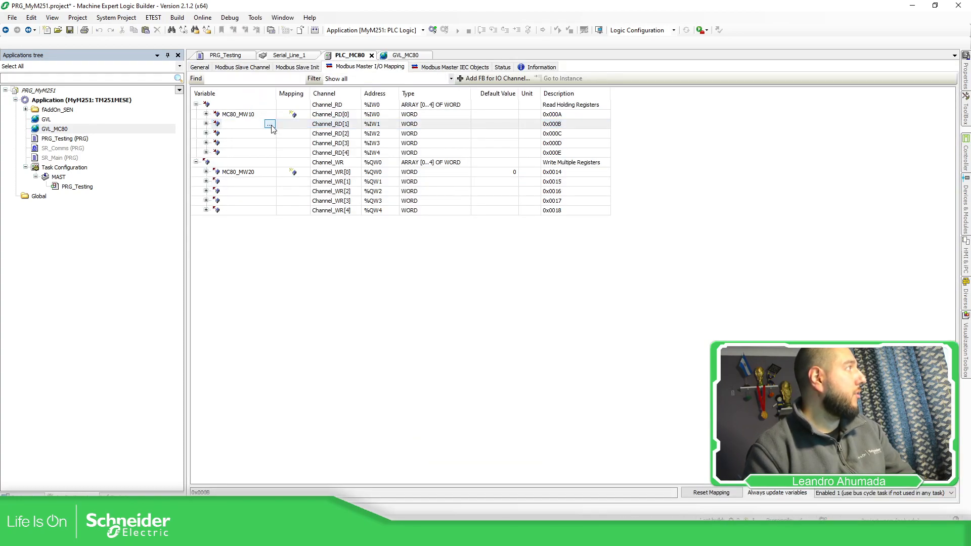
{"action": "left_click", "coordinate": [270, 124]}
{"action": "left_click", "coordinate": [398, 169]}
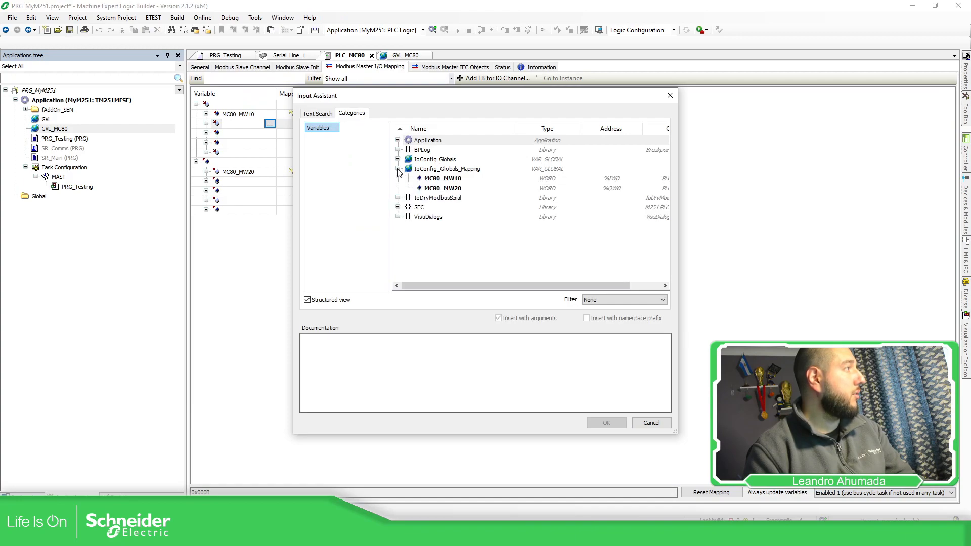
{"action": "left_click", "coordinate": [398, 140]}
{"action": "left_click", "coordinate": [408, 159]}
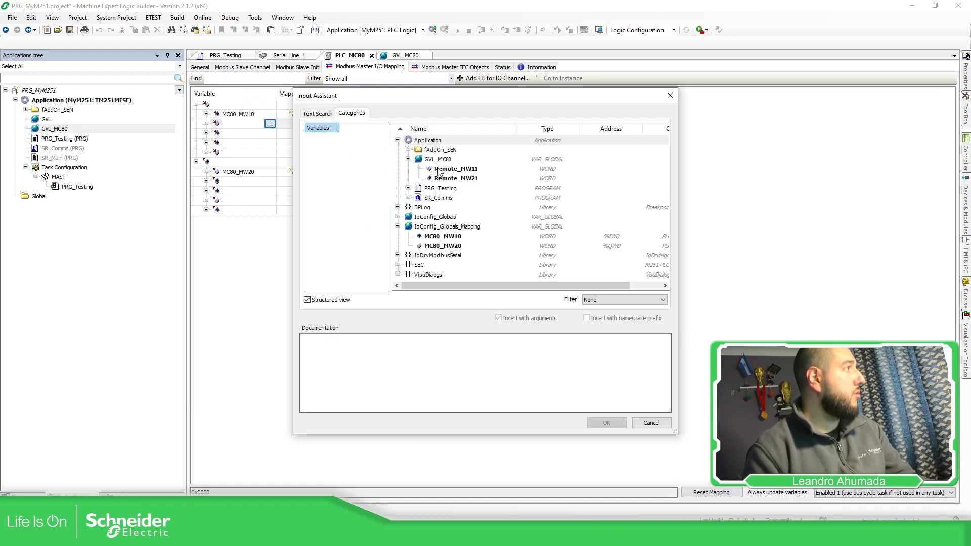
{"action": "left_click", "coordinate": [456, 169]}
{"action": "left_click", "coordinate": [607, 422]}
Step: Map the existing variable Remote_MW21 from GVL_MC80 to Channel_WR[1]
{"action": "left_click", "coordinate": [255, 173]}
{"action": "left_click", "coordinate": [272, 192]}
{"action": "left_click", "coordinate": [253, 181]}
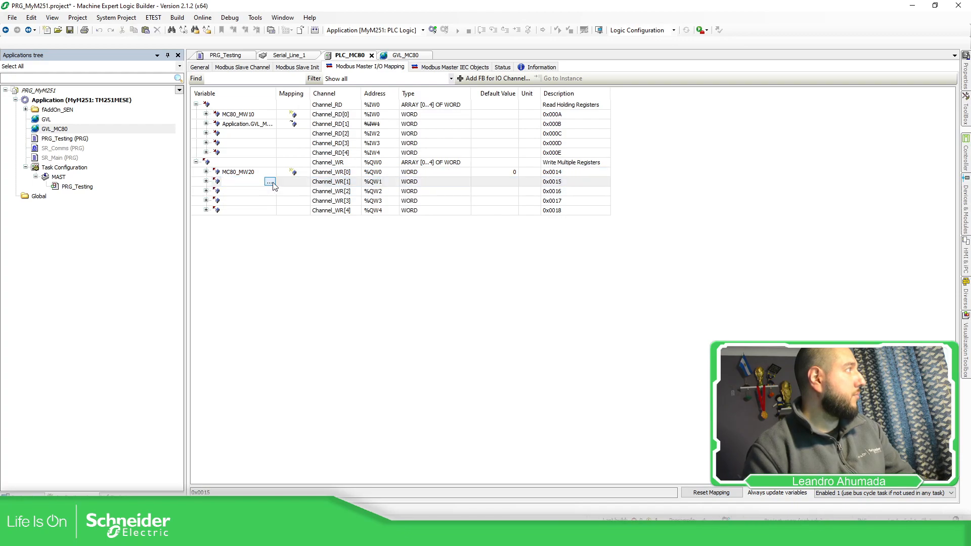
{"action": "left_click", "coordinate": [269, 181]}
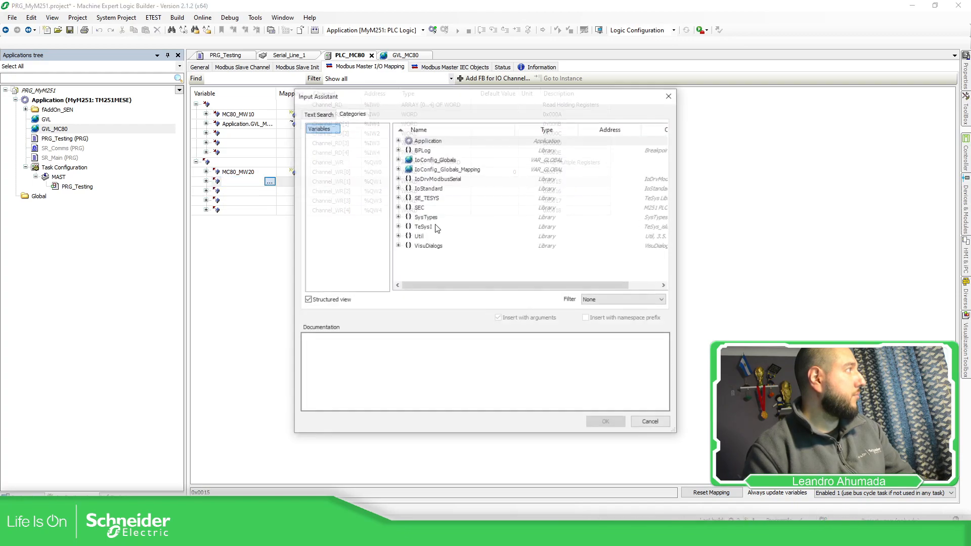
{"action": "left_click", "coordinate": [398, 140]}
{"action": "left_click", "coordinate": [407, 159]}
{"action": "left_click", "coordinate": [440, 181]}
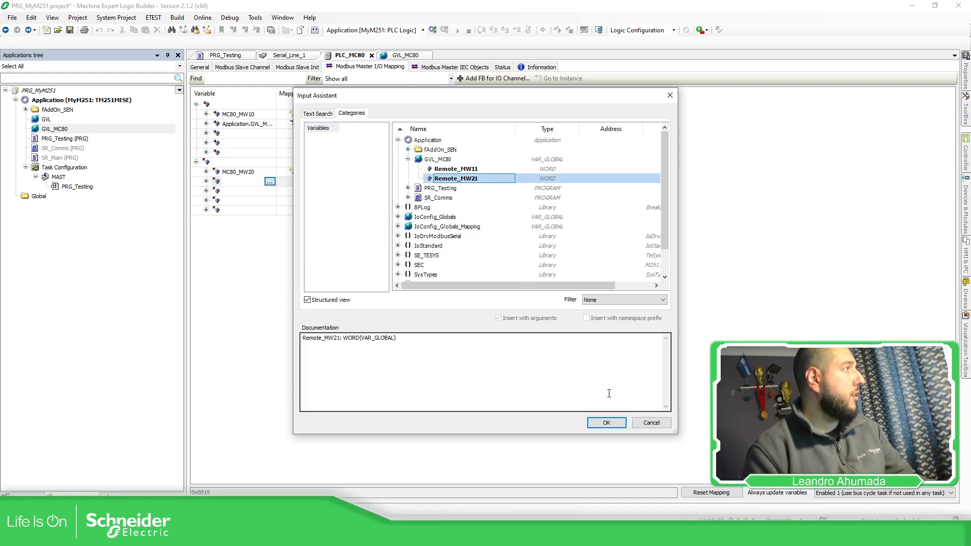
{"action": "left_click", "coordinate": [607, 422]}
Step: Fit the Variable column to its contents and compare the addresses of the Channel_RD[1] and Channel_WR[1] mappings with that of Channel_WR[0]
{"action": "left_click", "coordinate": [419, 263]}
{"action": "double_click", "coordinate": [277, 93]}
{"action": "left_click", "coordinate": [429, 124]}
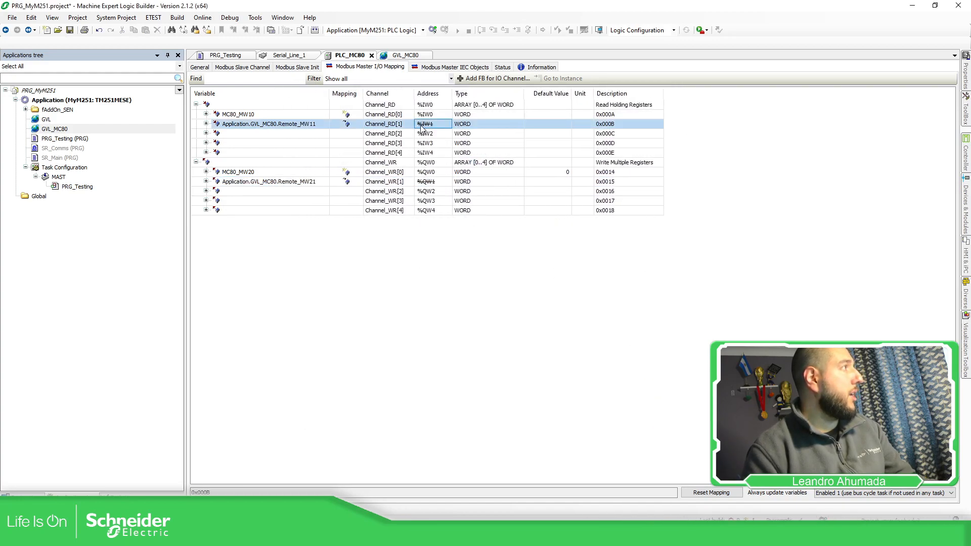
{"action": "left_click", "coordinate": [429, 181]}
{"action": "left_click", "coordinate": [434, 173]}
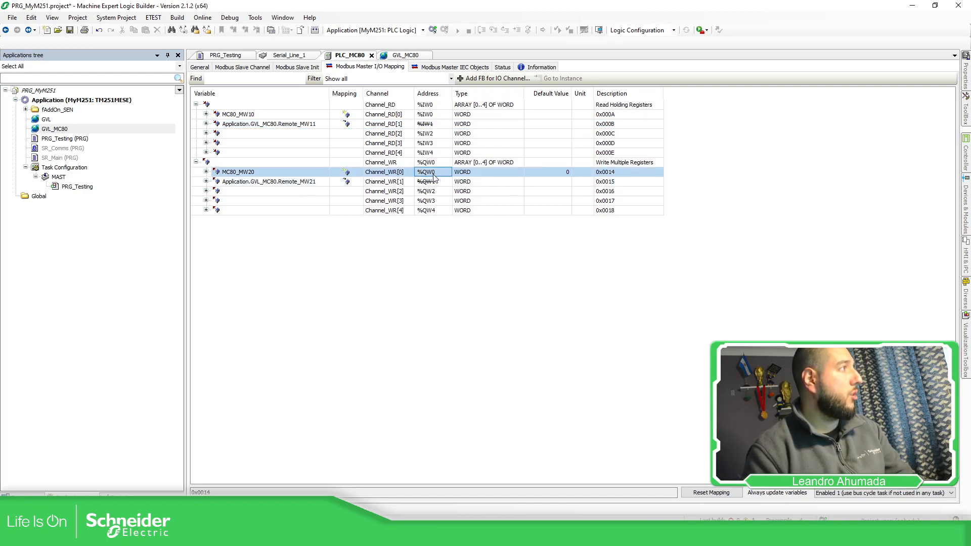
{"action": "left_click", "coordinate": [434, 184]}
{"action": "left_click", "coordinate": [345, 236]}
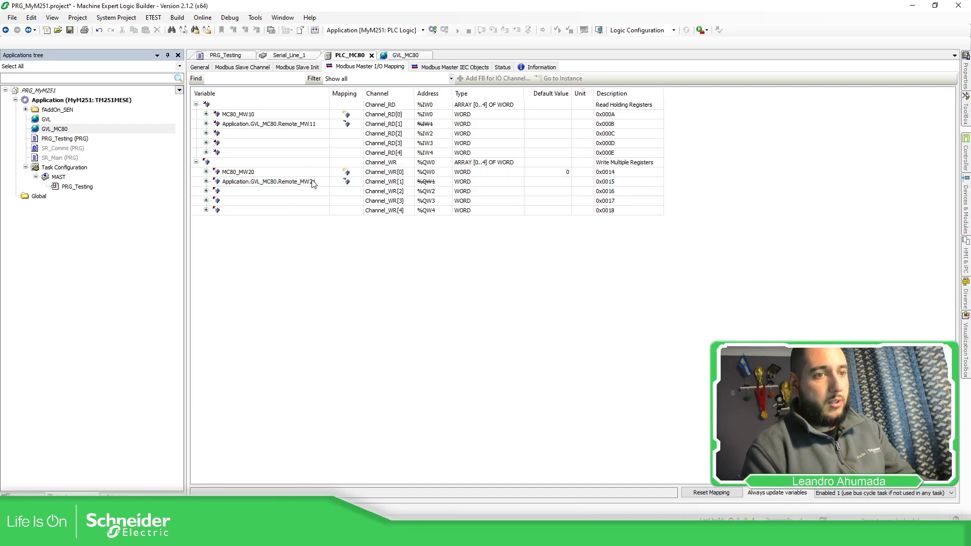
{"action": "left_click", "coordinate": [274, 186]}
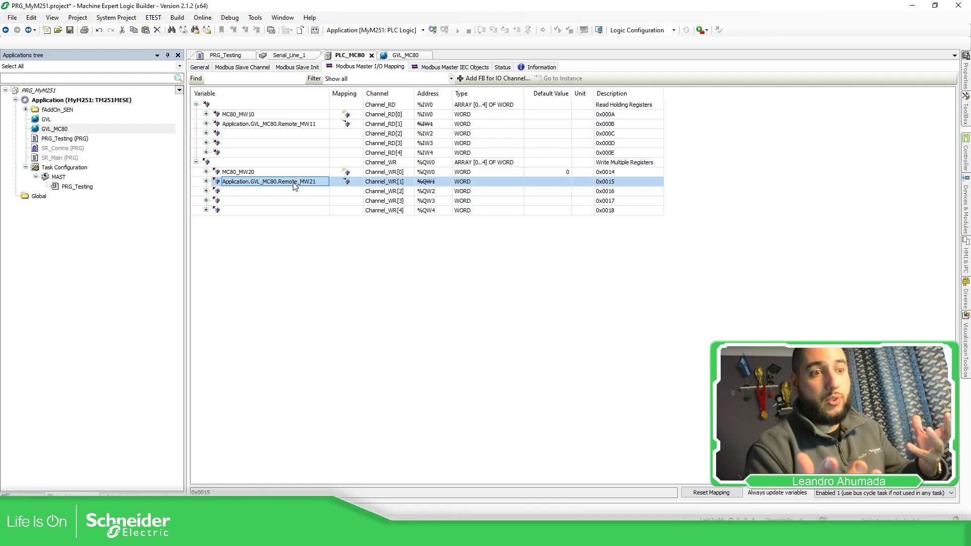
Step: In the PRG_Testing program, write the start of an assignment that gives _wAux the value GVL_MC80.Remote_MW11
{"action": "left_click", "coordinate": [327, 250]}
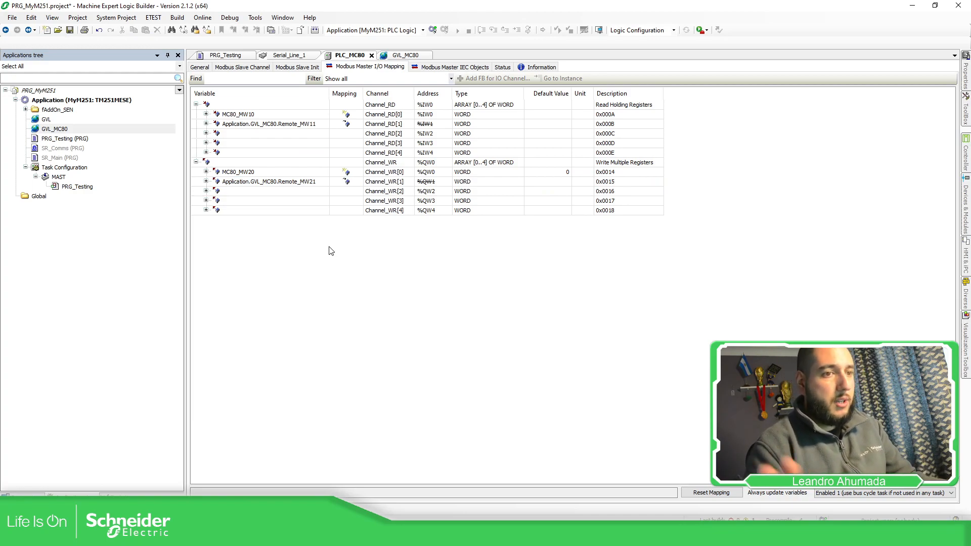
{"action": "left_click", "coordinate": [233, 57]}
{"action": "left_click", "coordinate": [262, 212]}
{"action": "type", "text": "_wAux :="}
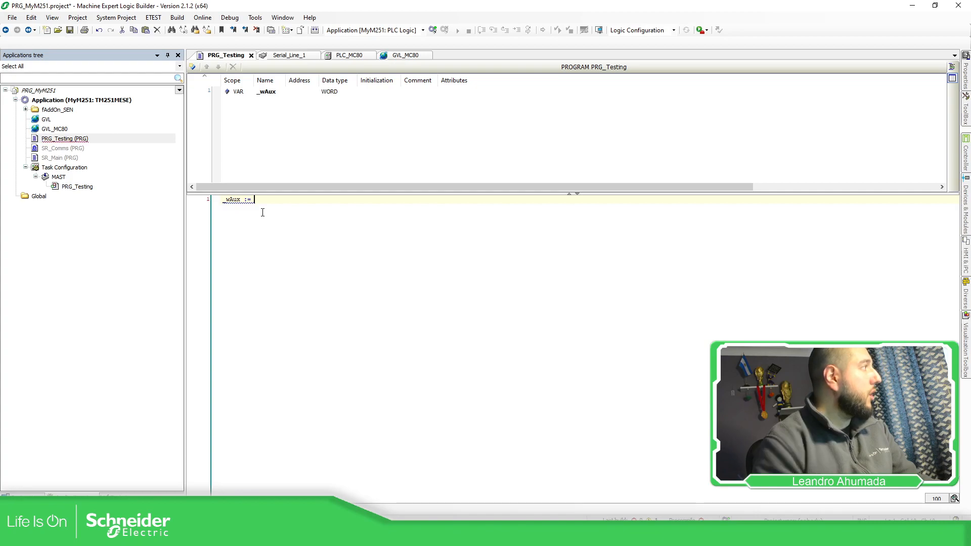
{"action": "right_click", "coordinate": [288, 202]}
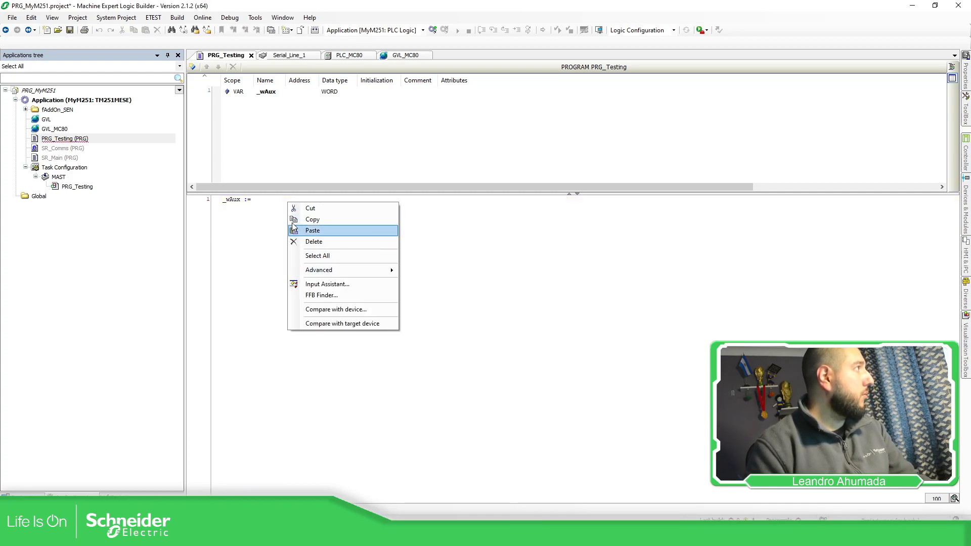
{"action": "left_click", "coordinate": [266, 201]}
{"action": "type", "text": "GVL_MC80"}
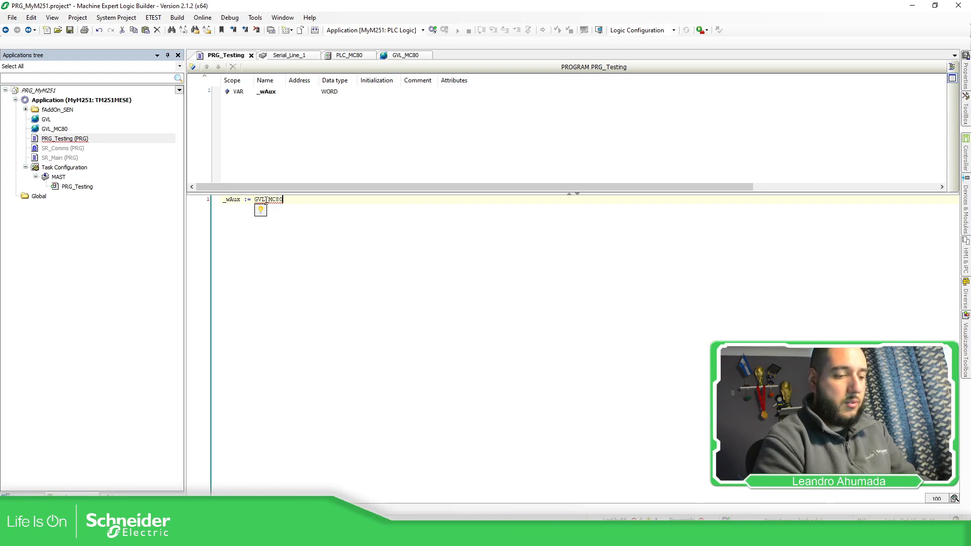
{"action": "type", "text": "."}
{"action": "key", "text": "Return"}
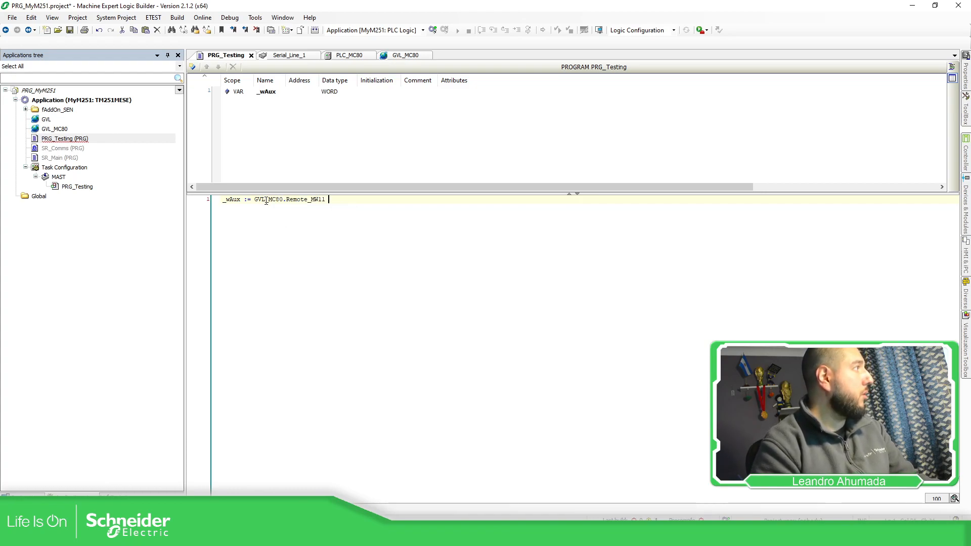
Step: Complete the _wAux assignment by adding MC80_MW10 from IoConfig_Globals_Mapping through the Input Assistant and ending the statement
{"action": "right_click", "coordinate": [341, 198]}
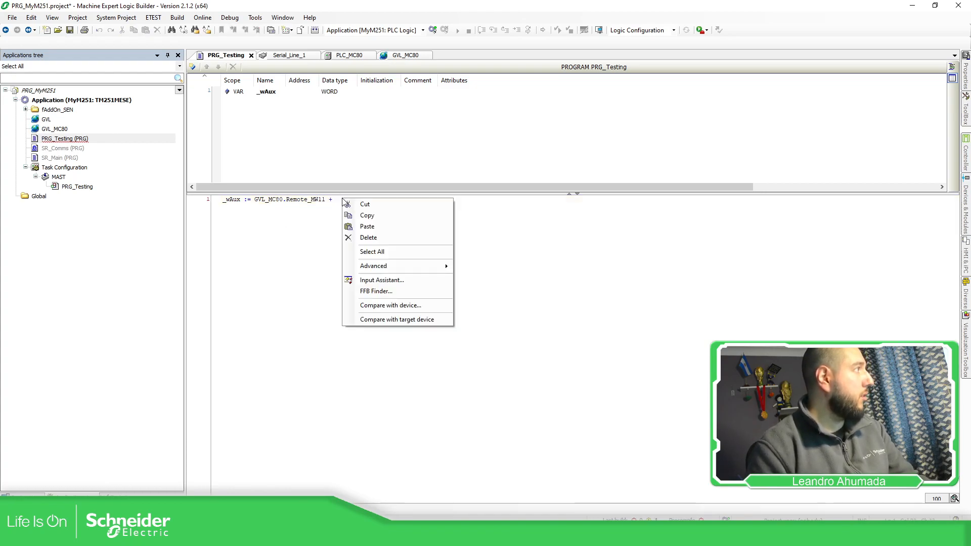
{"action": "left_click", "coordinate": [389, 281]}
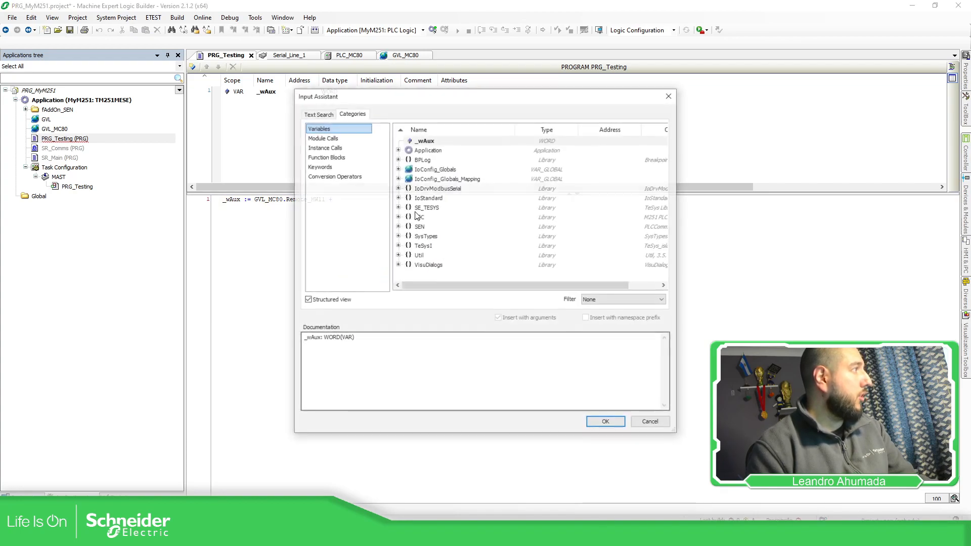
{"action": "left_click", "coordinate": [398, 178]}
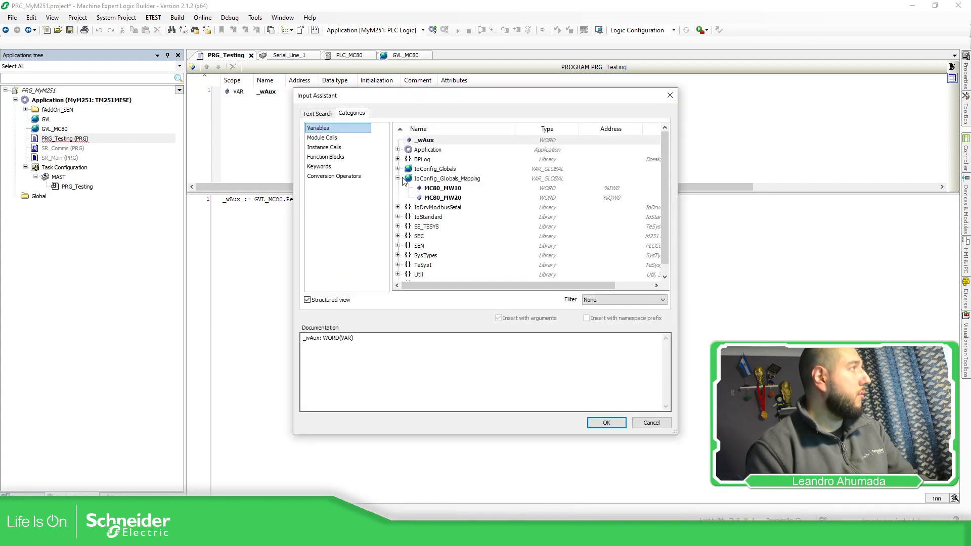
{"action": "left_click", "coordinate": [449, 189]}
{"action": "left_click", "coordinate": [612, 423]}
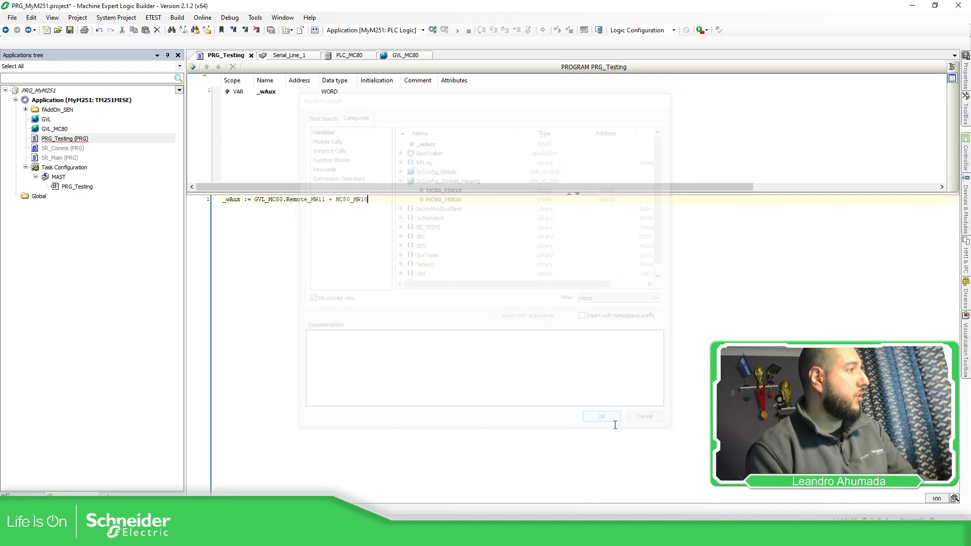
{"action": "type", "text": ";"}
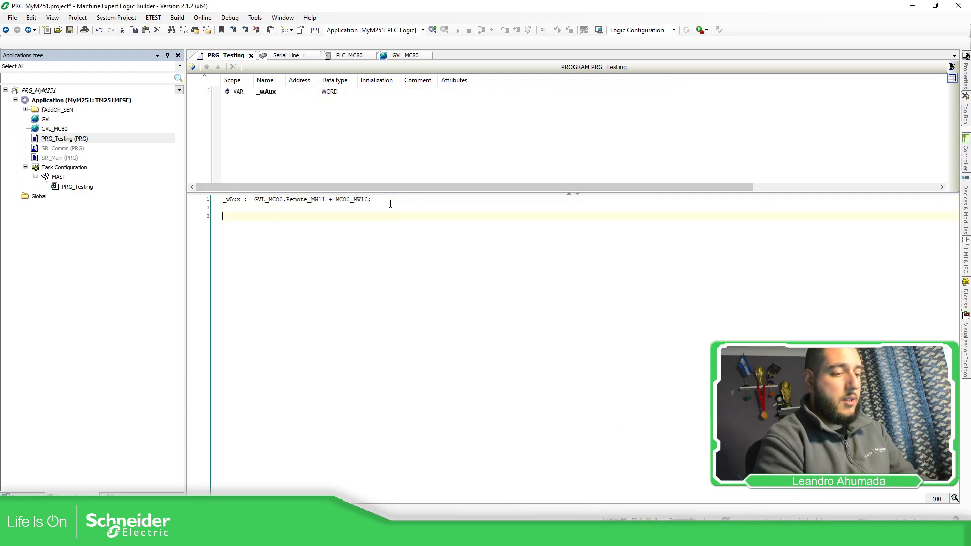
Step: Add the statement MC80_MW20 := _wAux; on line 3, taking MC80_MW20 from IoConfig_Globals_Mapping through the Input Assistant
{"action": "right_click", "coordinate": [331, 213]}
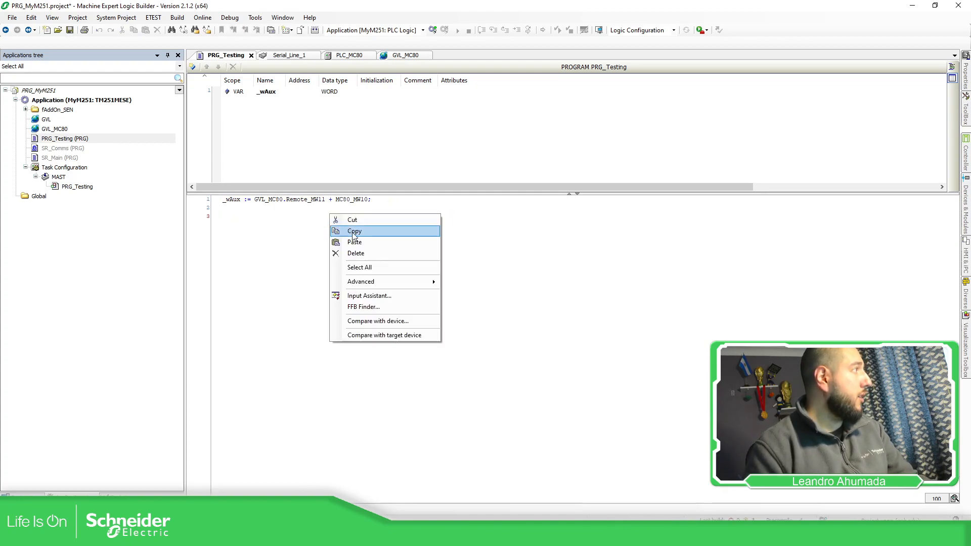
{"action": "left_click", "coordinate": [385, 296]}
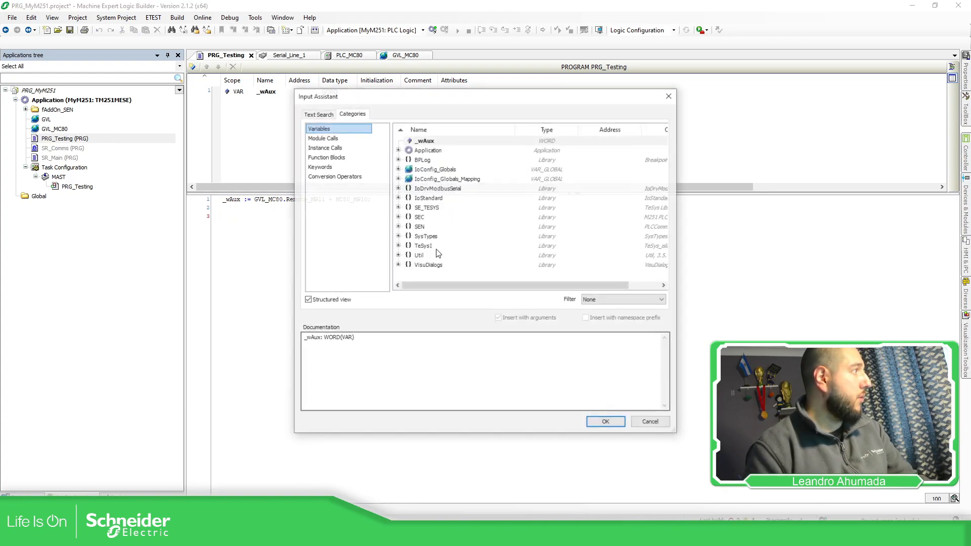
{"action": "left_click", "coordinate": [398, 179]}
{"action": "left_click", "coordinate": [425, 197]}
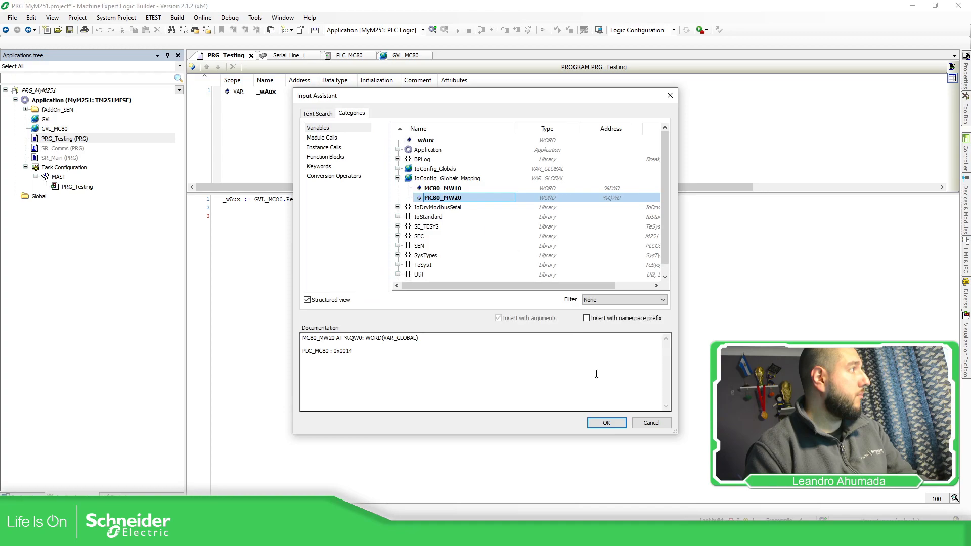
{"action": "left_click", "coordinate": [606, 422]}
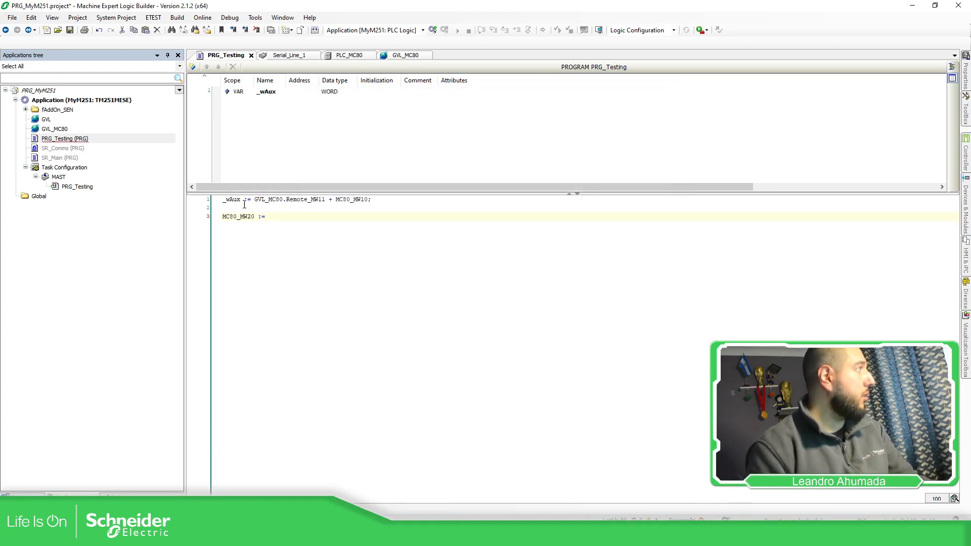
{"action": "type", "text": "_wAux;"}
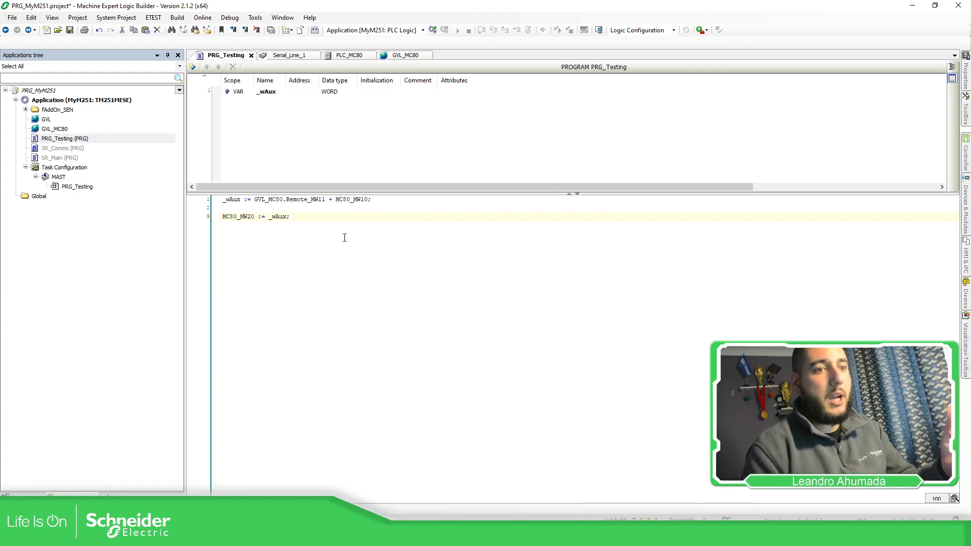
Step: Show the devices tree and open the communication settings of the MyM251 controller
{"action": "left_click", "coordinate": [300, 56]}
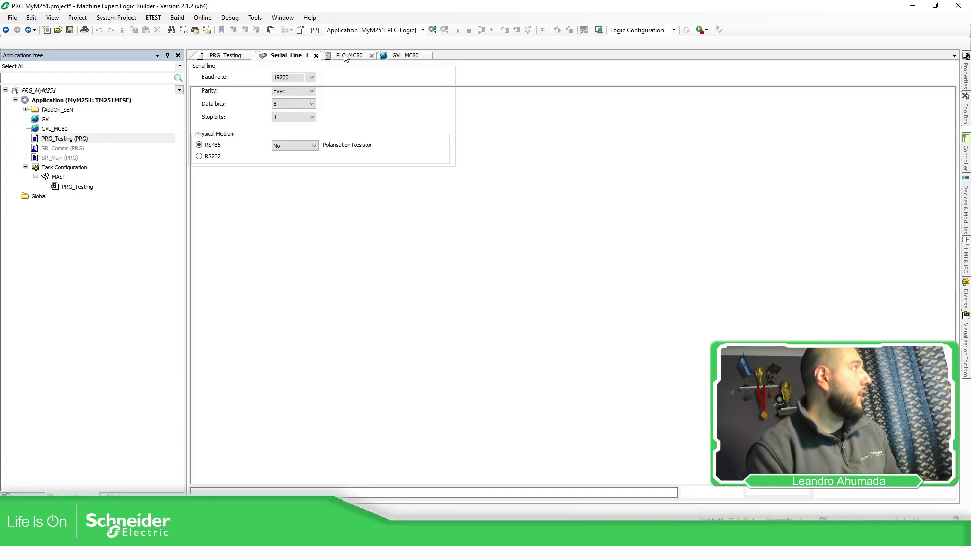
{"action": "left_click", "coordinate": [349, 55]}
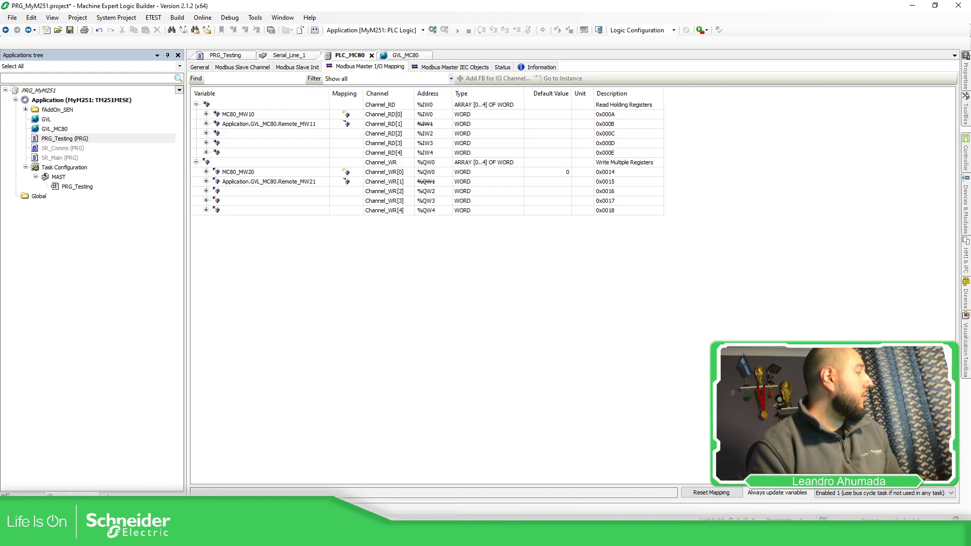
{"action": "left_click", "coordinate": [49, 493]}
{"action": "left_click", "coordinate": [80, 101]}
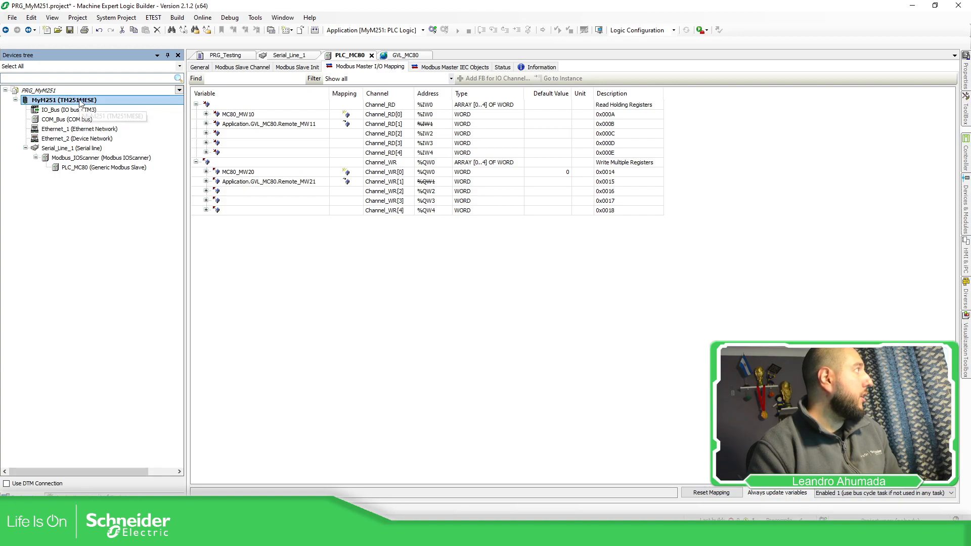
{"action": "double_click", "coordinate": [89, 101]}
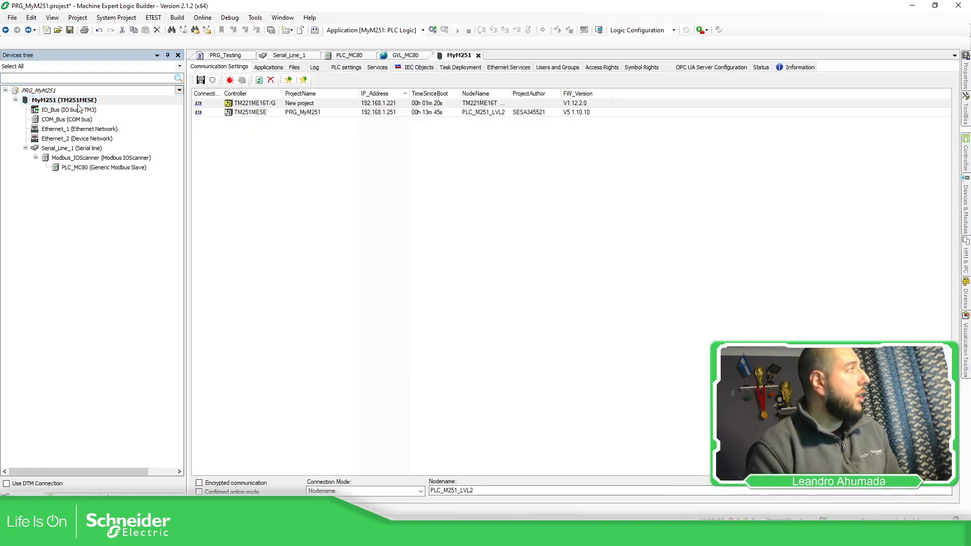
Step: Log in to the TM251MESE controller running PRG_MyM251 and download the latest code changes
{"action": "left_click", "coordinate": [249, 112]}
{"action": "left_click", "coordinate": [433, 30]}
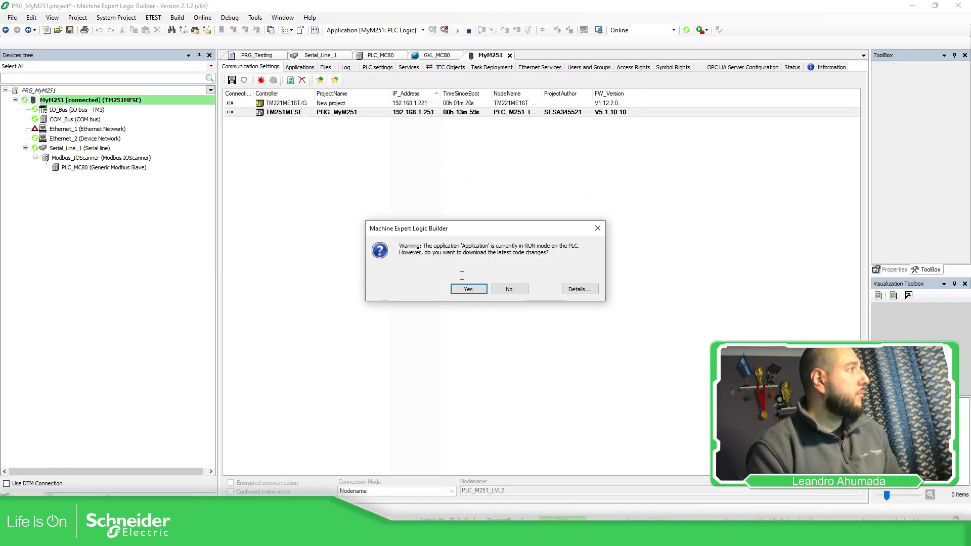
{"action": "left_click", "coordinate": [473, 290]}
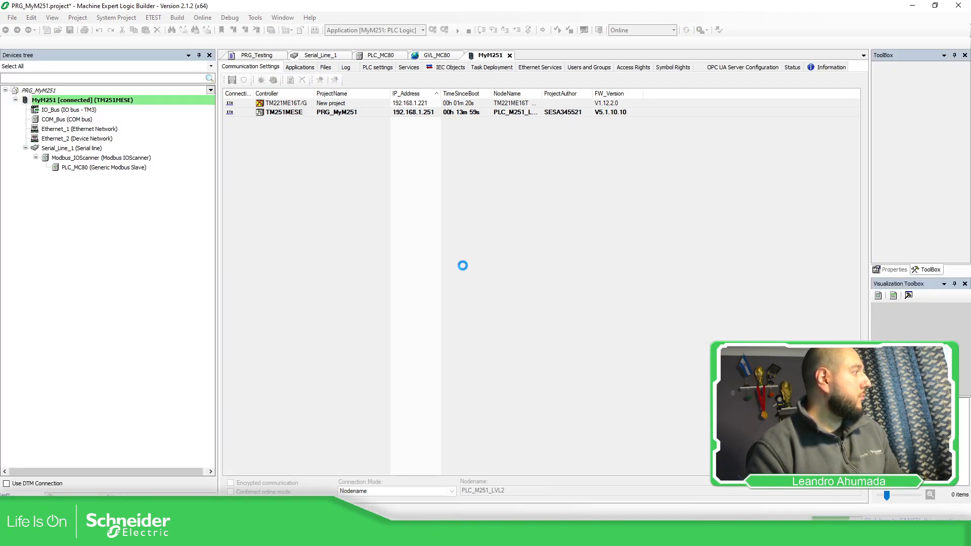
{"action": "left_click", "coordinate": [577, 253]}
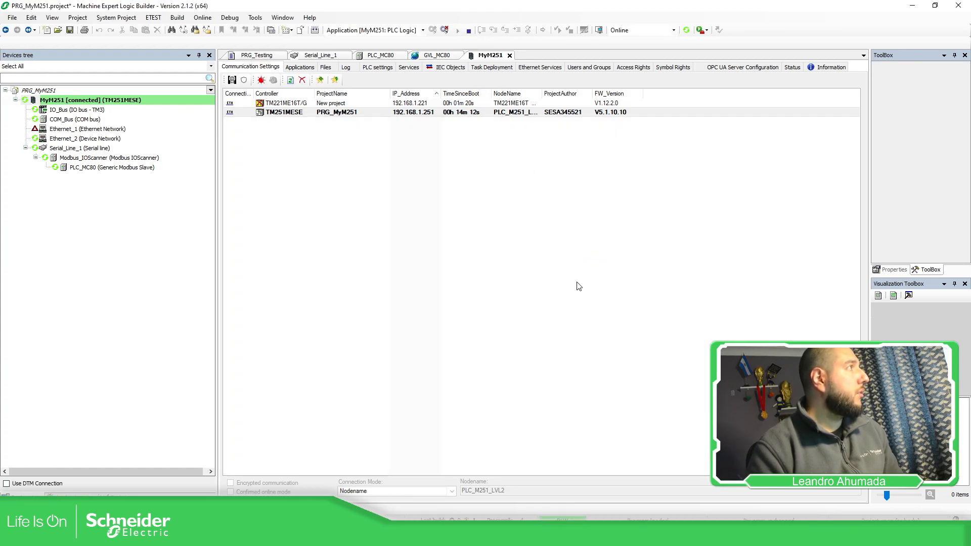
Step: Check the online status of the serial line devices and the live values in GVL_MC80 and the PLC_MC80 I/O mapping
{"action": "left_click", "coordinate": [68, 148]}
{"action": "left_click", "coordinate": [82, 168]}
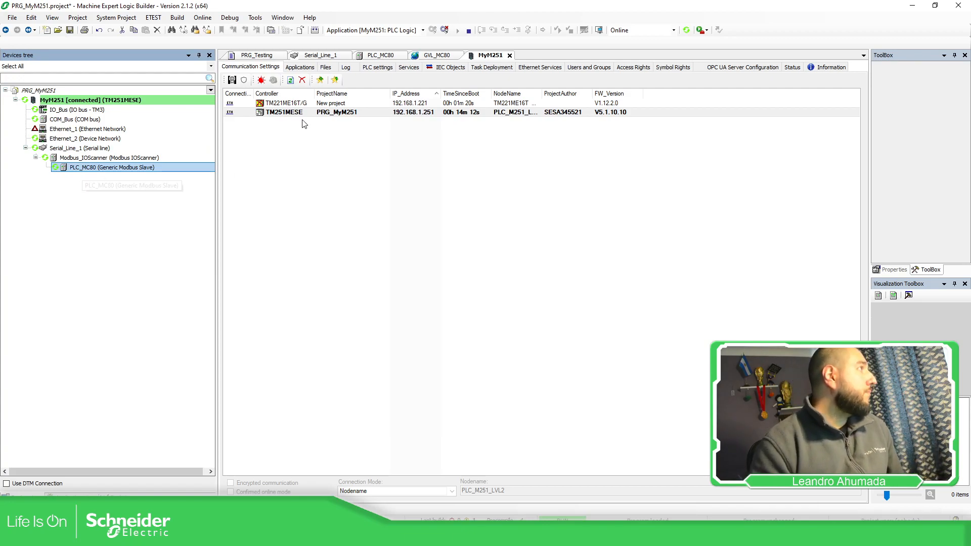
{"action": "left_click", "coordinate": [443, 56]}
{"action": "left_click", "coordinate": [579, 91]}
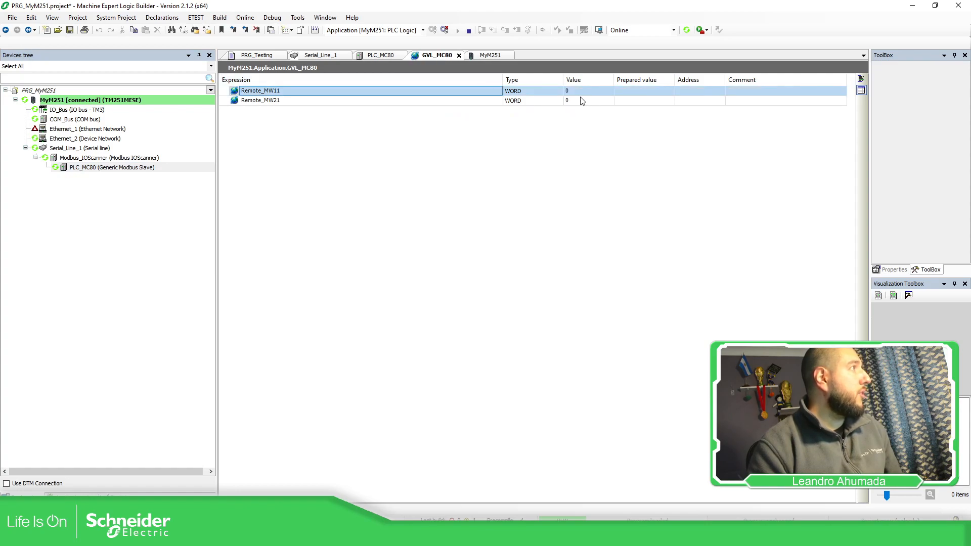
{"action": "left_click", "coordinate": [579, 101]}
{"action": "left_click", "coordinate": [365, 57]}
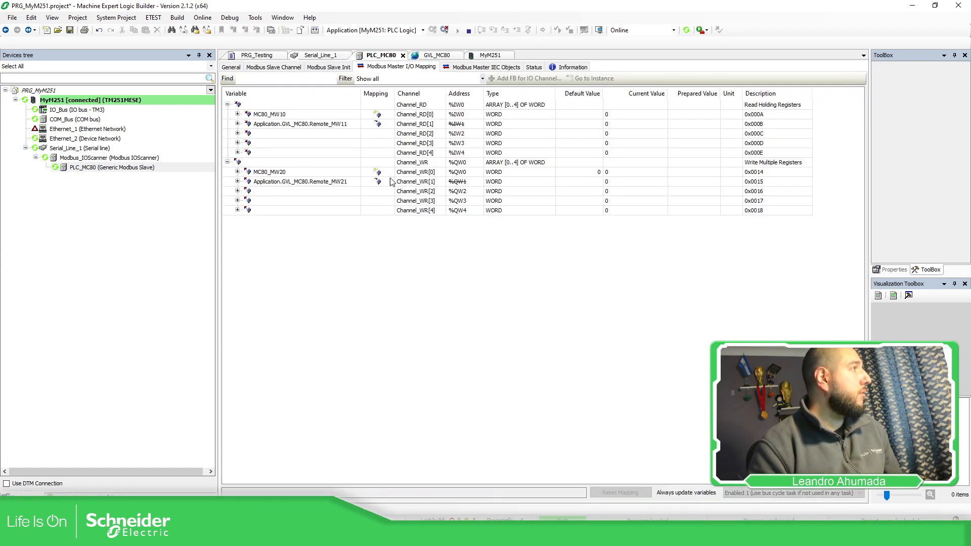
{"action": "left_click", "coordinate": [660, 131]}
{"action": "left_click", "coordinate": [650, 153]}
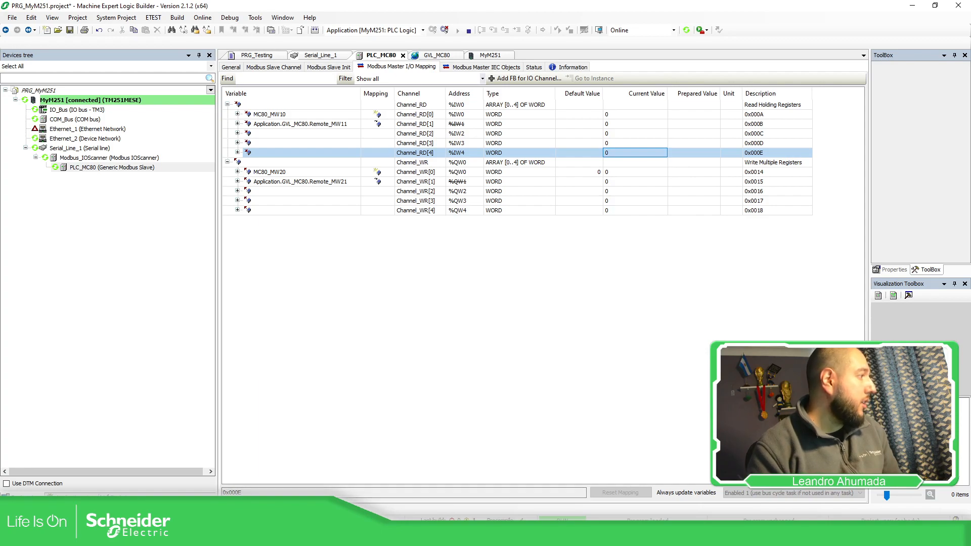
Step: Switch to the PRG_MC80 project in Control Expert, close the SerialPort and Bus MC80 windows, and enable modification of the animation table
{"action": "left_click", "coordinate": [485, 536]}
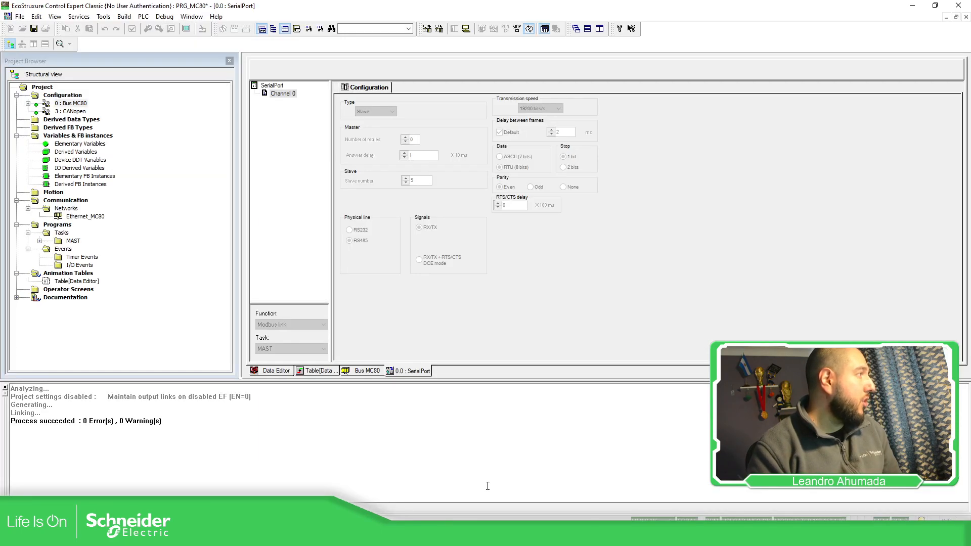
{"action": "left_click", "coordinate": [966, 17]}
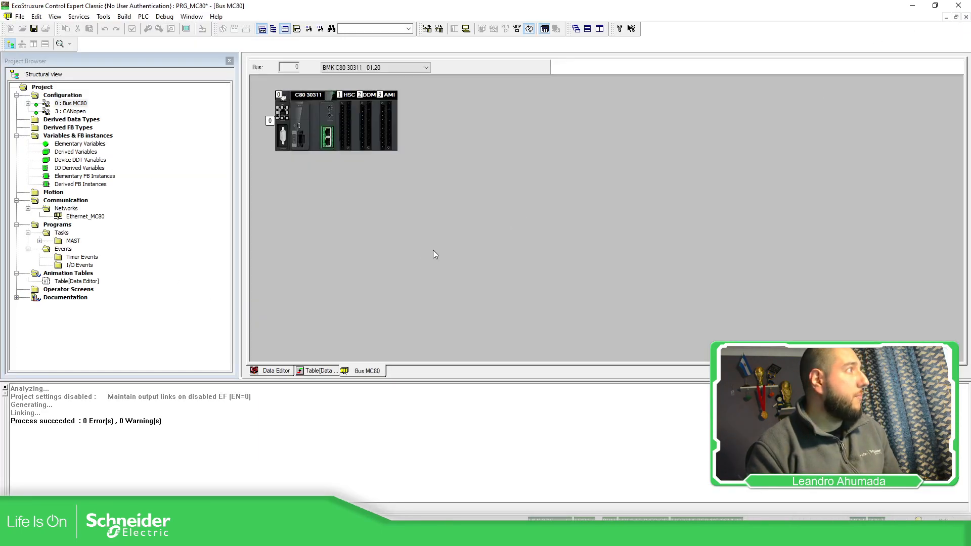
{"action": "left_click", "coordinate": [967, 16]}
{"action": "left_click", "coordinate": [274, 68]}
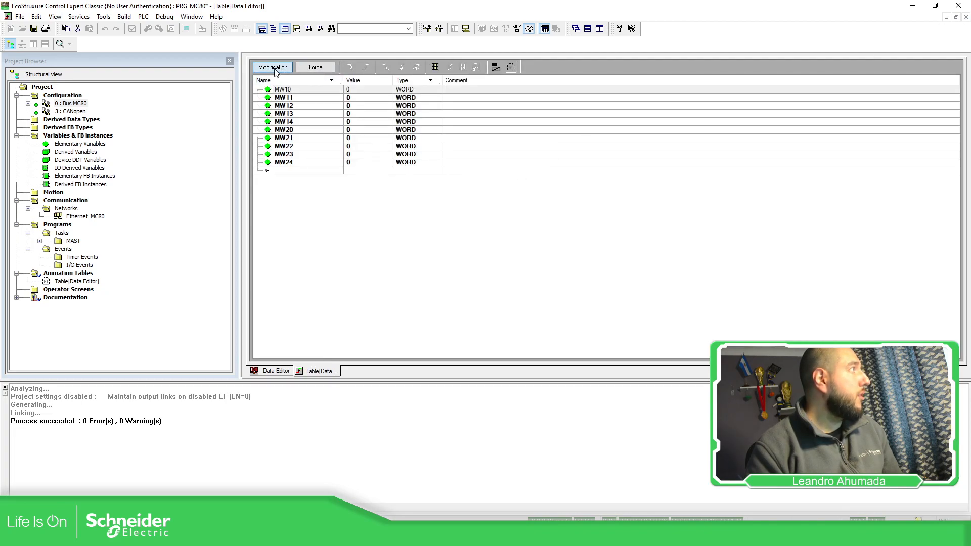
Step: Arrange the Control Expert window over Logic Builder so the animation table and the PLC_MC80 I/O mapping are both in view
{"action": "left_click", "coordinate": [398, 222]}
{"action": "left_click_drag", "start_coordinate": [395, 10], "coordinate": [468, 226]}
{"action": "left_click_drag", "start_coordinate": [564, 352], "coordinate": [601, 480]}
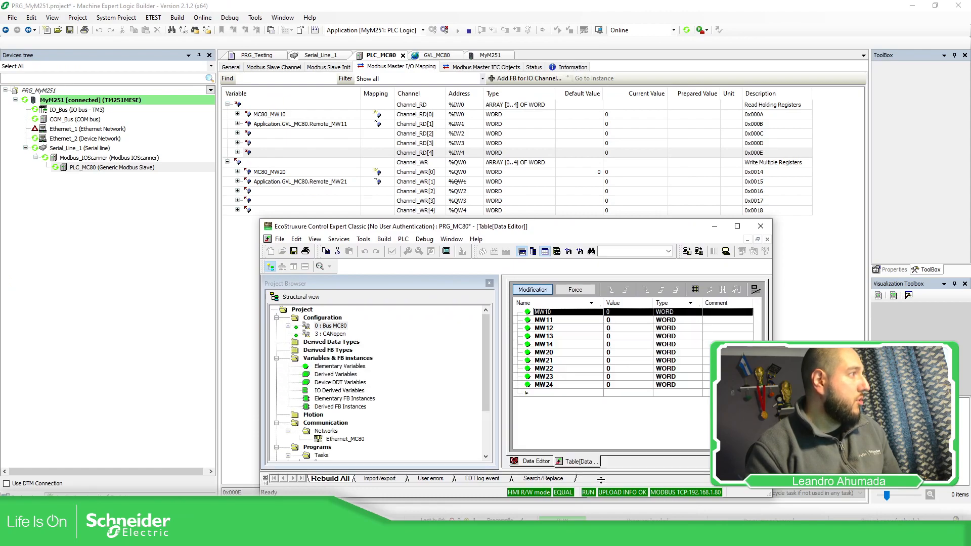
Step: Set MW10, MW11, MW12, MW13 and MW14 to 10, 11, 12, 13 and 14 in the animation table
{"action": "left_click", "coordinate": [626, 312]}
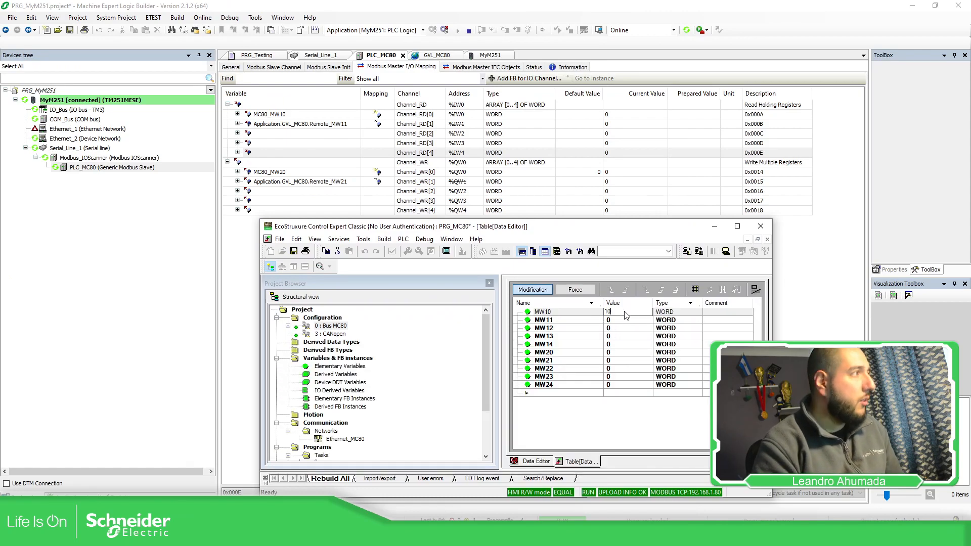
{"action": "key", "text": "Return"}
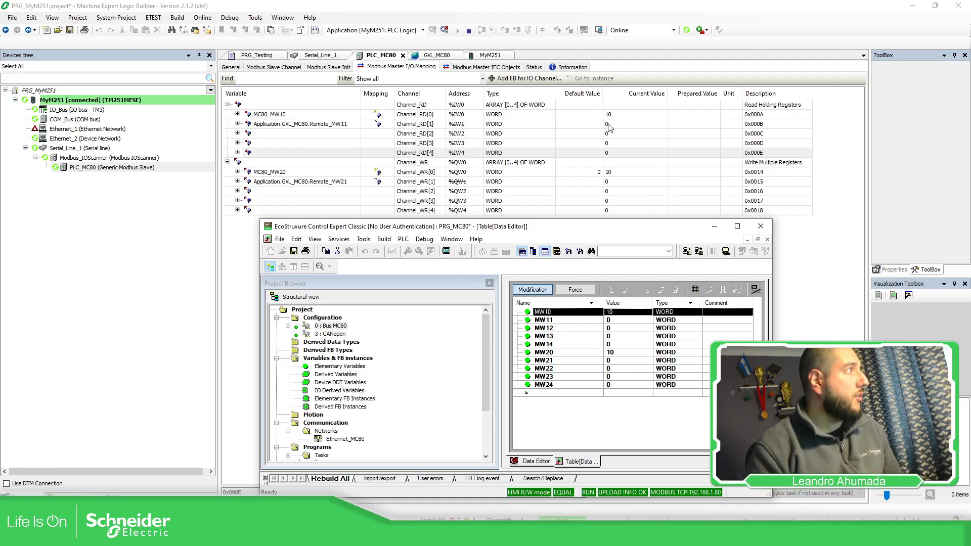
{"action": "left_click", "coordinate": [616, 323]}
{"action": "key", "text": "Return"}
{"action": "left_click", "coordinate": [616, 329]}
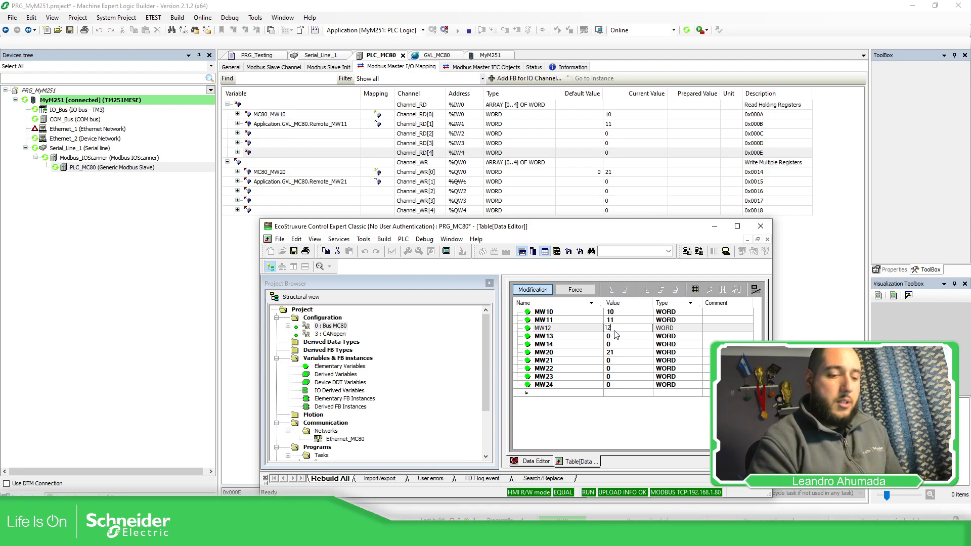
{"action": "type", "text": "12"}
{"action": "key", "text": "Return"}
{"action": "left_click", "coordinate": [615, 337]}
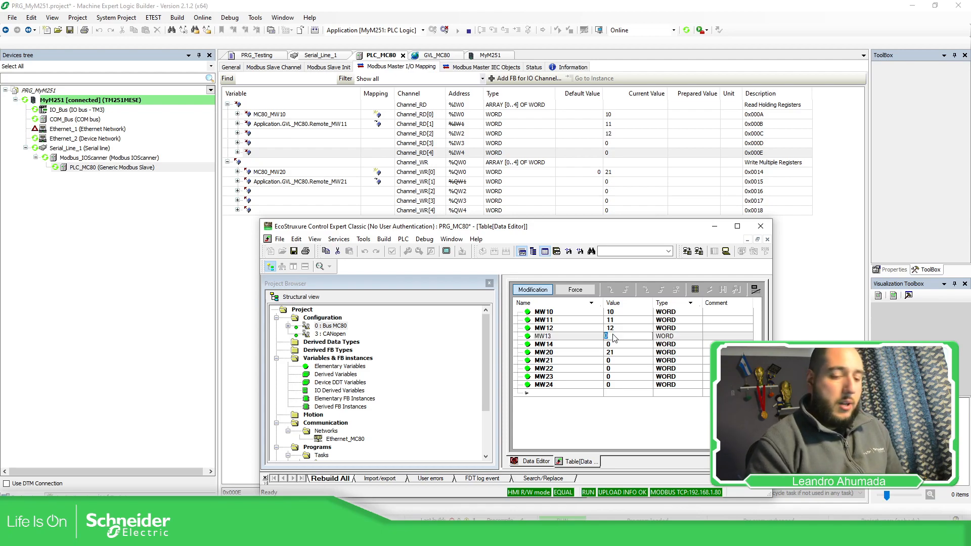
{"action": "key", "text": "Return"}
{"action": "left_click", "coordinate": [614, 344]}
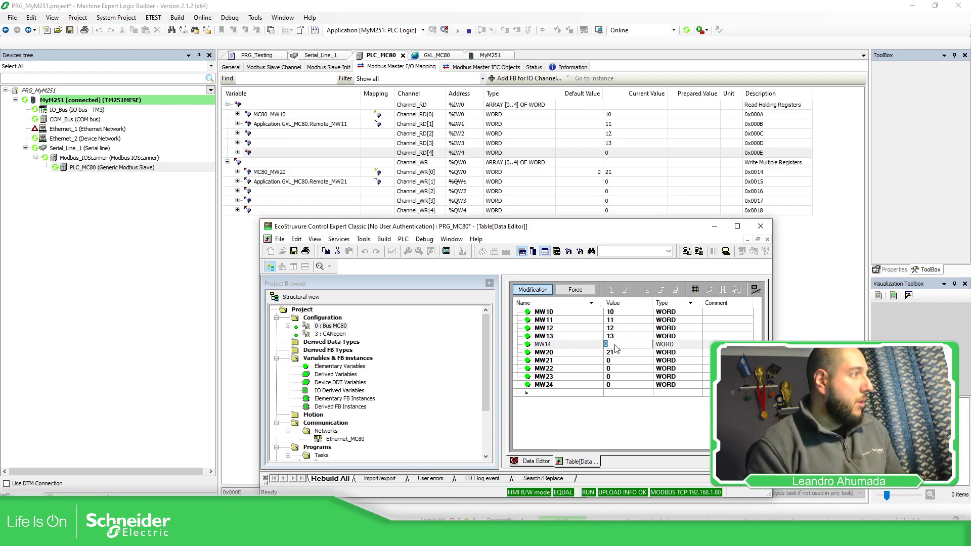
{"action": "type", "text": "14"}
{"action": "key", "text": "Return"}
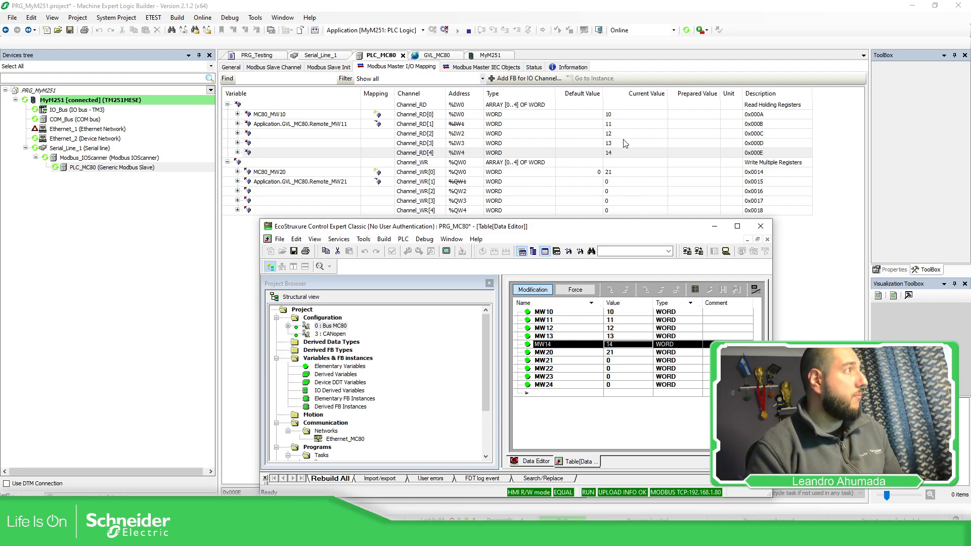
Step: Write 145 to Channel_WR[1] in the PLC_MC80 I/O mapping and check MW21 in the Control Expert animation table
{"action": "double_click", "coordinate": [691, 184]}
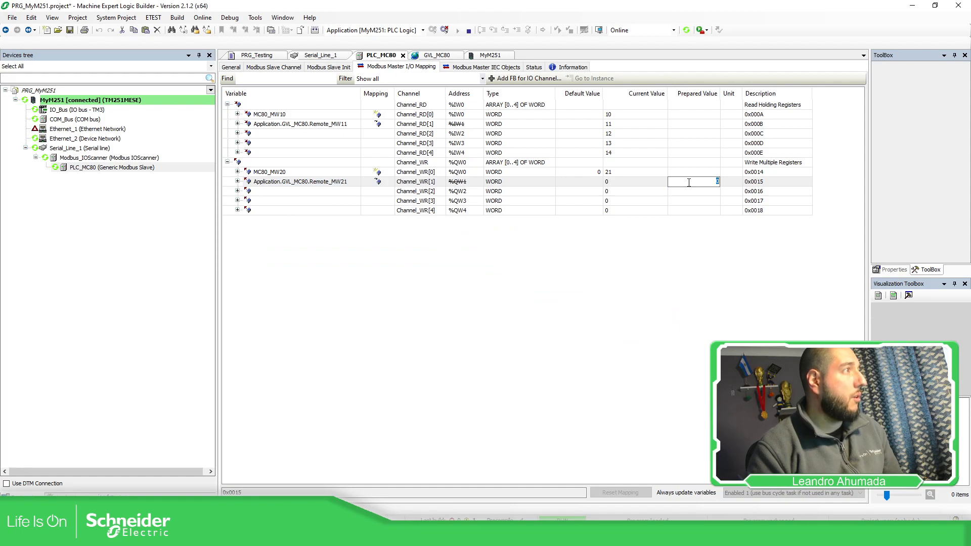
{"action": "type", "text": "145"}
{"action": "key", "text": "Return"}
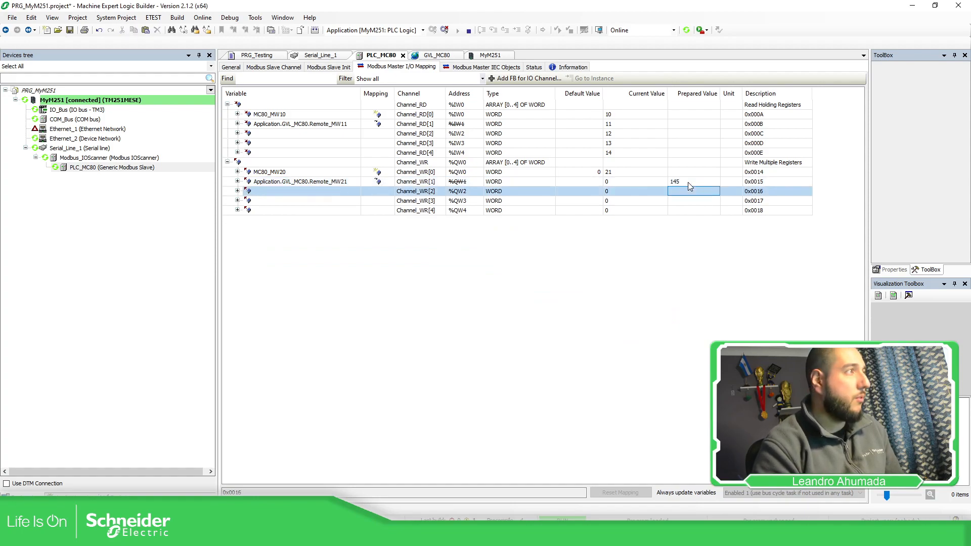
{"action": "key", "text": "ctrl+F7"}
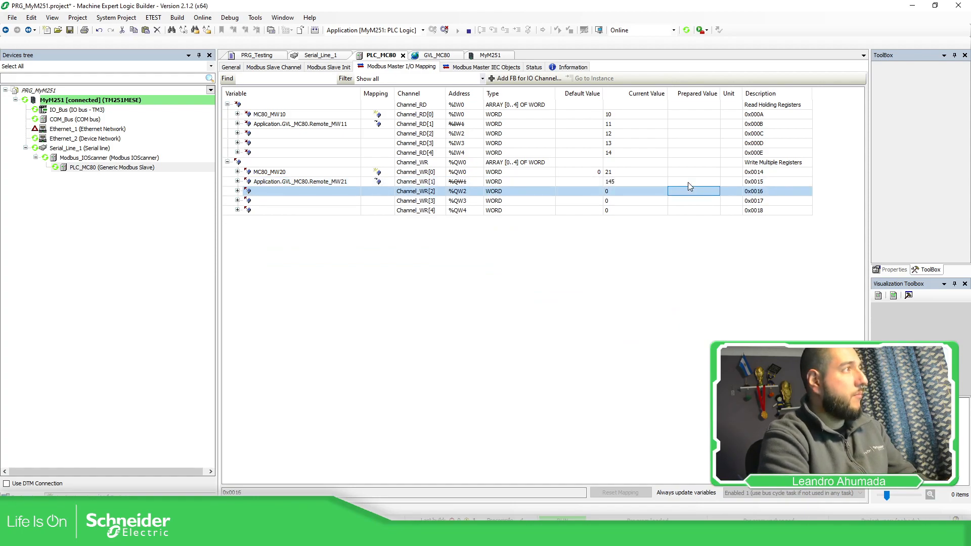
{"action": "left_click", "coordinate": [445, 537]}
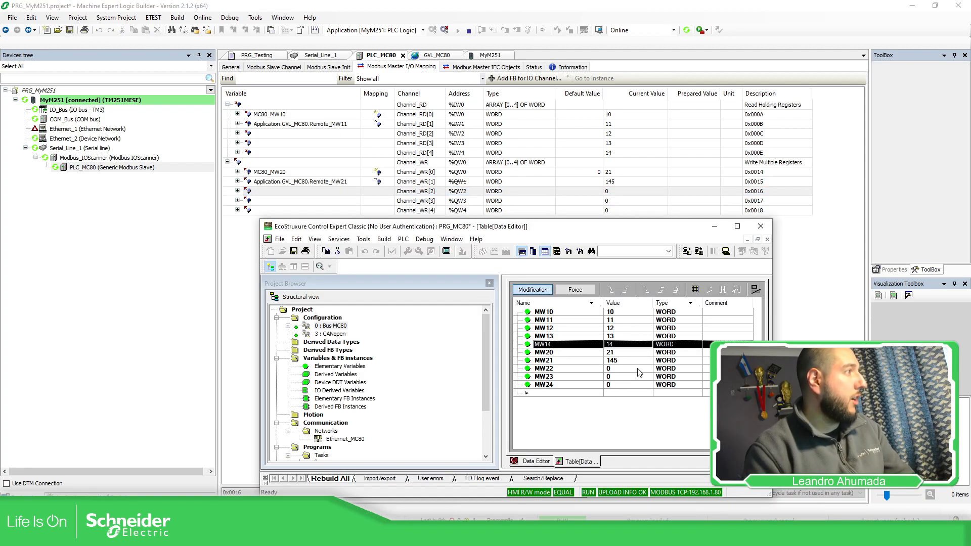
{"action": "left_click", "coordinate": [616, 361]}
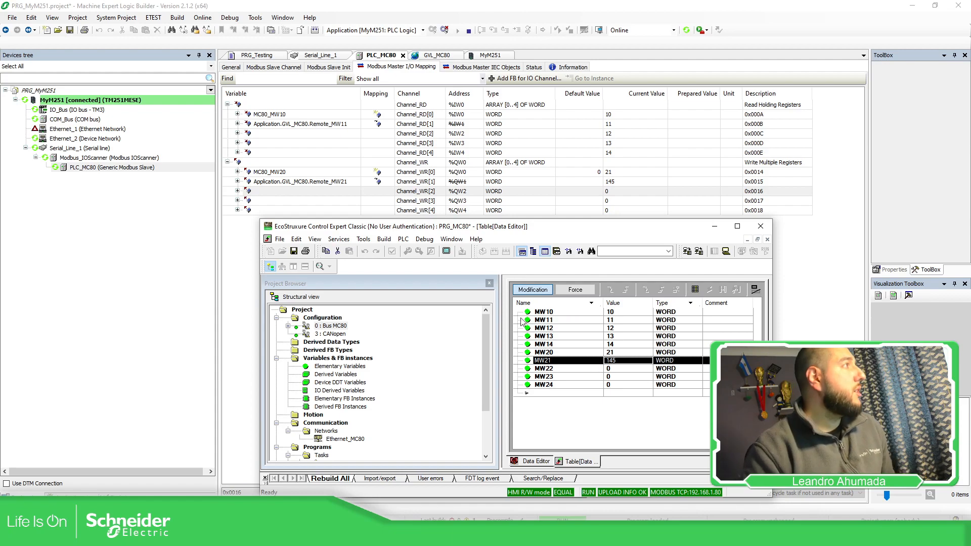
Step: Check the live values of Remote_MW11 and Remote_MW21 in GVL_MC80 and the online calculation in PRG_Testing
{"action": "left_click", "coordinate": [438, 56]}
{"action": "left_click", "coordinate": [574, 93]}
{"action": "left_click", "coordinate": [576, 101]}
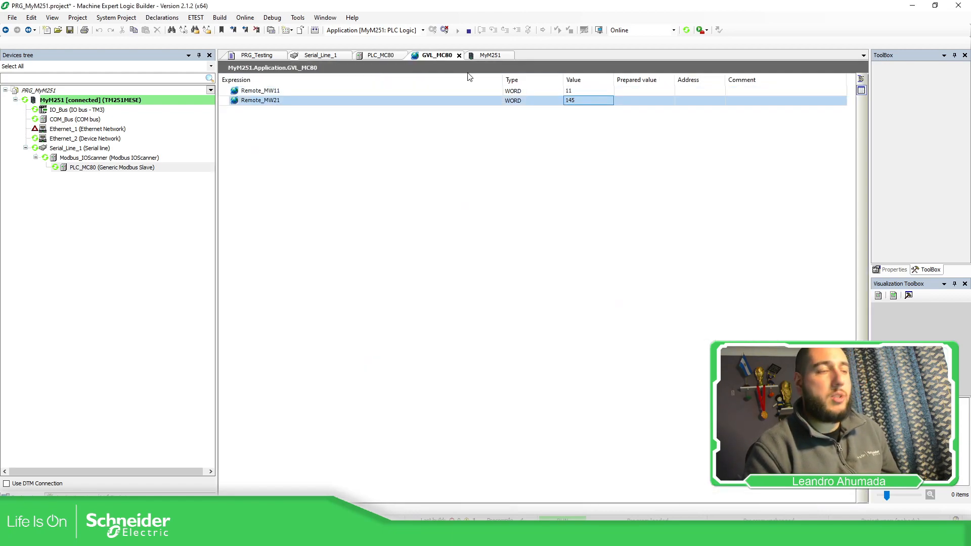
{"action": "left_click", "coordinate": [260, 56]}
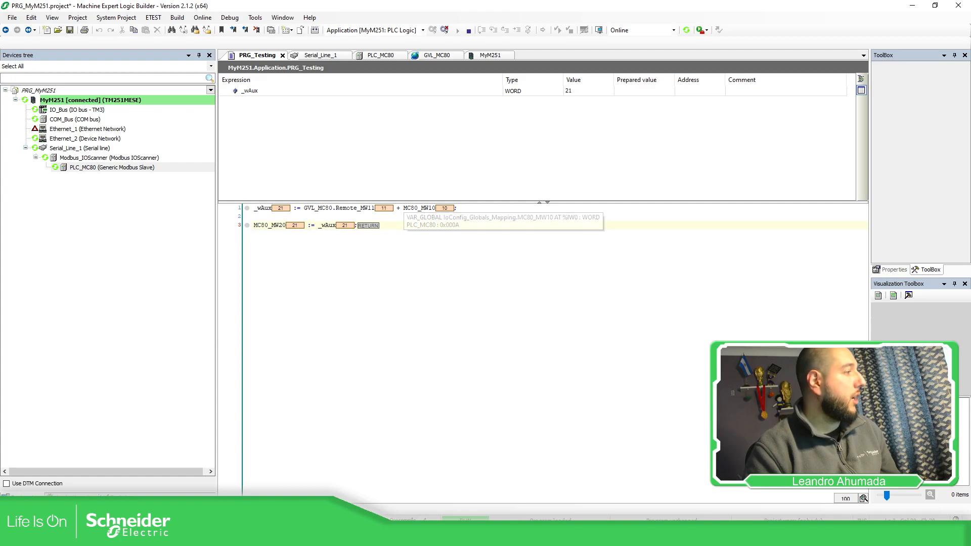
Step: Try to overwrite MW22 and MW23 in the Control Expert animation table, entering 89 for MW23, and return to Logic Builder
{"action": "key", "text": "alt+Tab"}
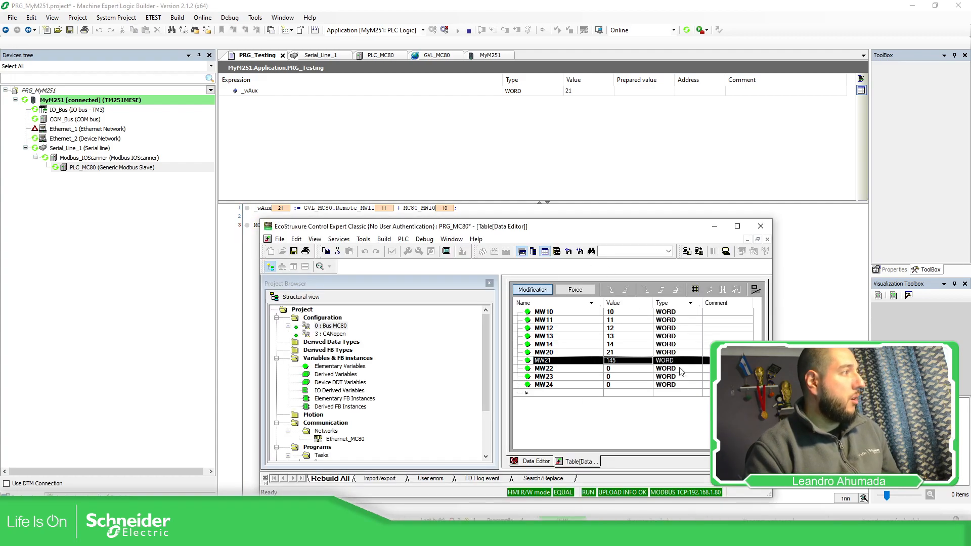
{"action": "left_click", "coordinate": [727, 369]}
{"action": "left_click", "coordinate": [625, 370]}
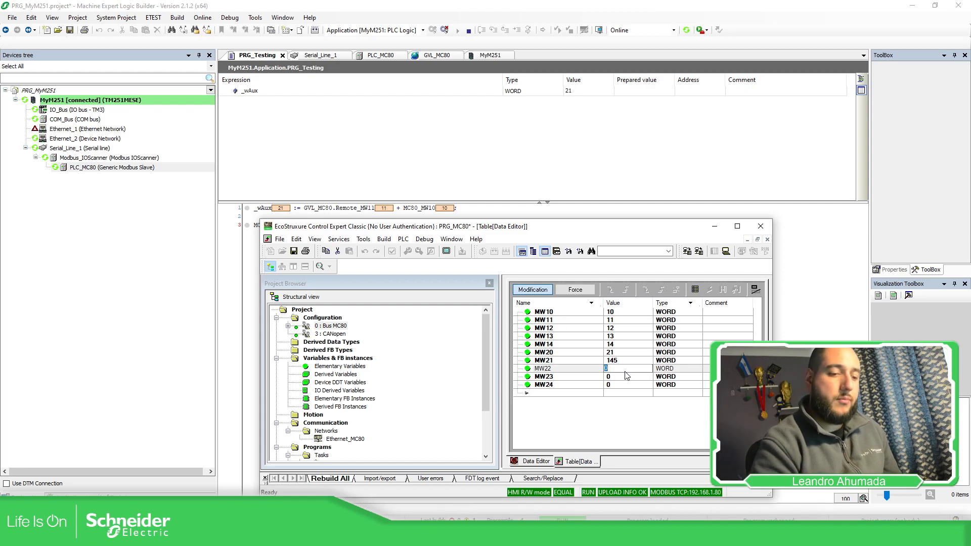
{"action": "key", "text": "Return"}
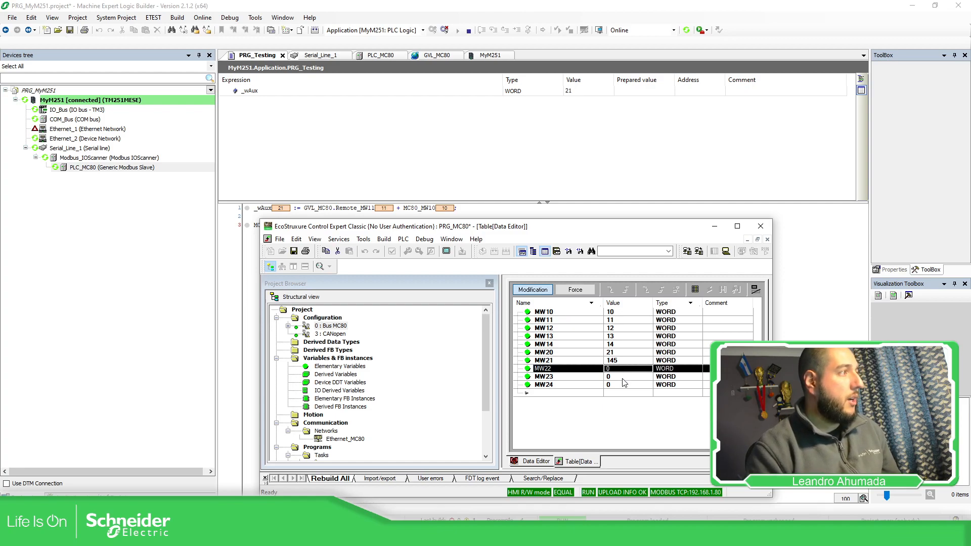
{"action": "left_click", "coordinate": [624, 379]}
{"action": "type", "text": "89"}
{"action": "key", "text": "Return"}
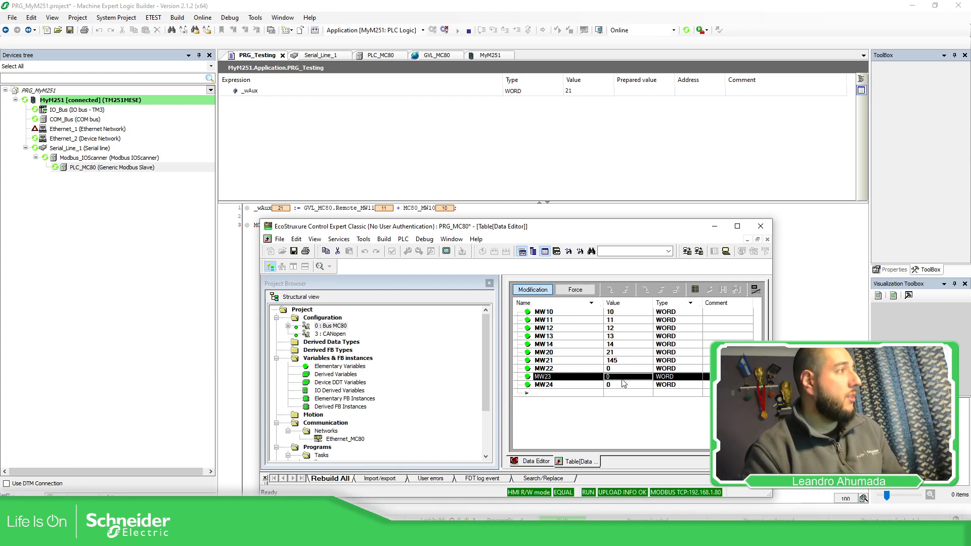
{"action": "left_click", "coordinate": [807, 277]}
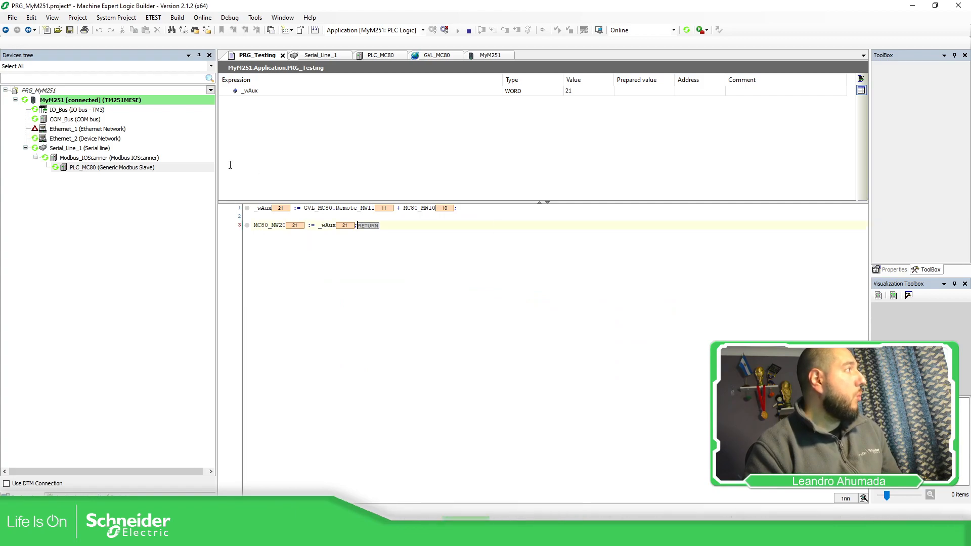
Step: Expand the Modbus Master IEC objects of the PLC_MC80 slave and examine its xError status
{"action": "left_click", "coordinate": [130, 168]}
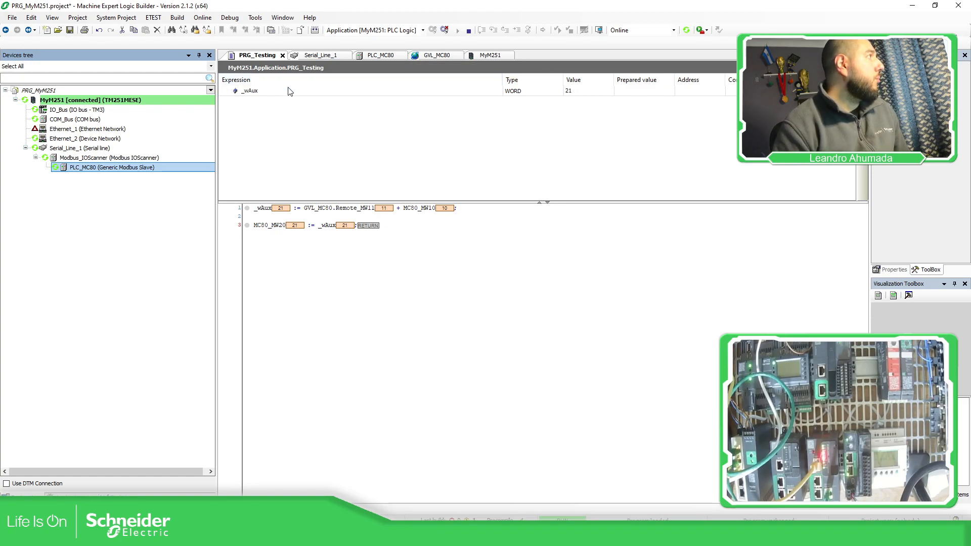
{"action": "double_click", "coordinate": [103, 170]}
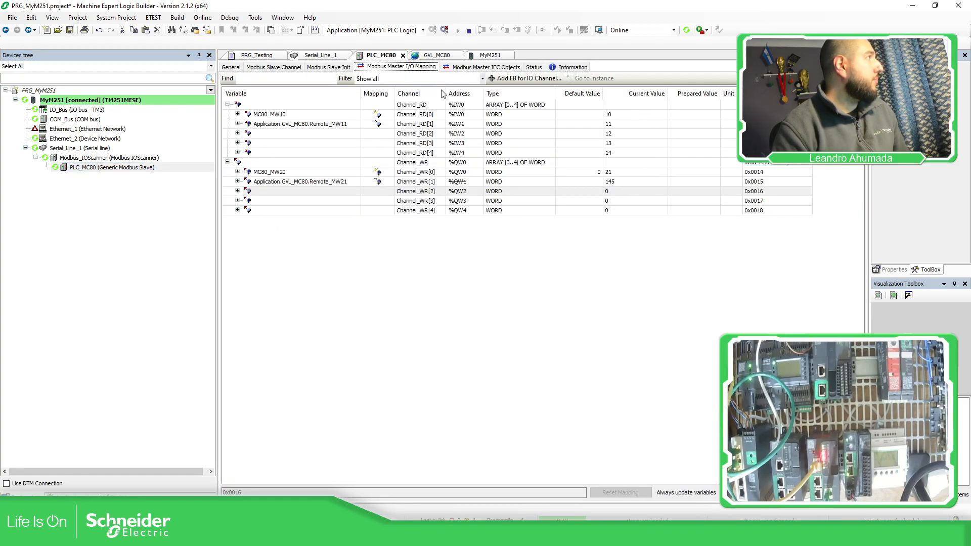
{"action": "left_click", "coordinate": [471, 68]}
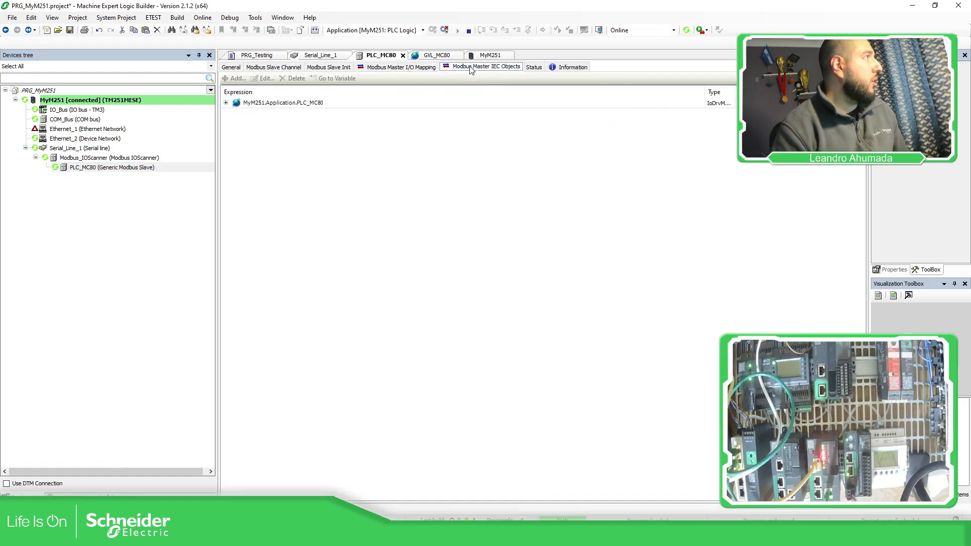
{"action": "left_click", "coordinate": [227, 102]}
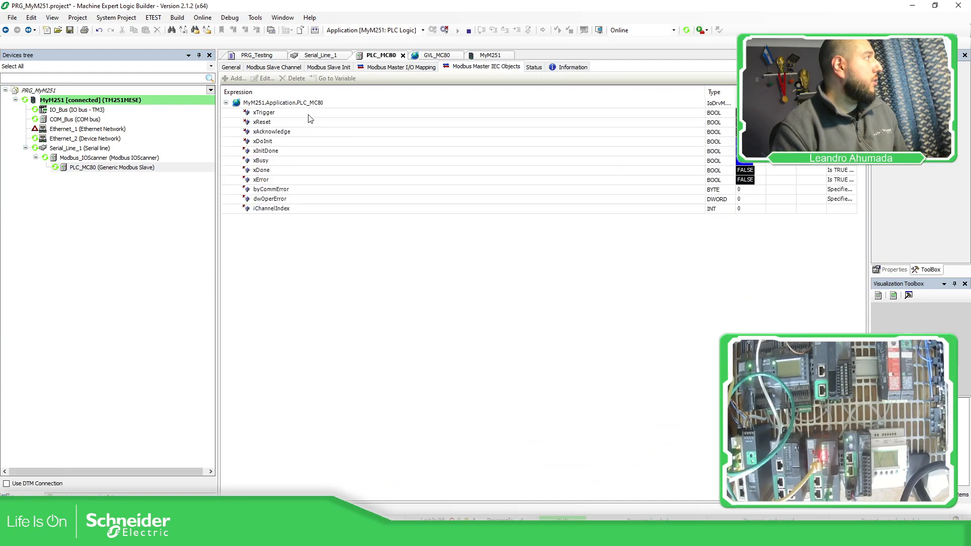
{"action": "left_click", "coordinate": [285, 183]}
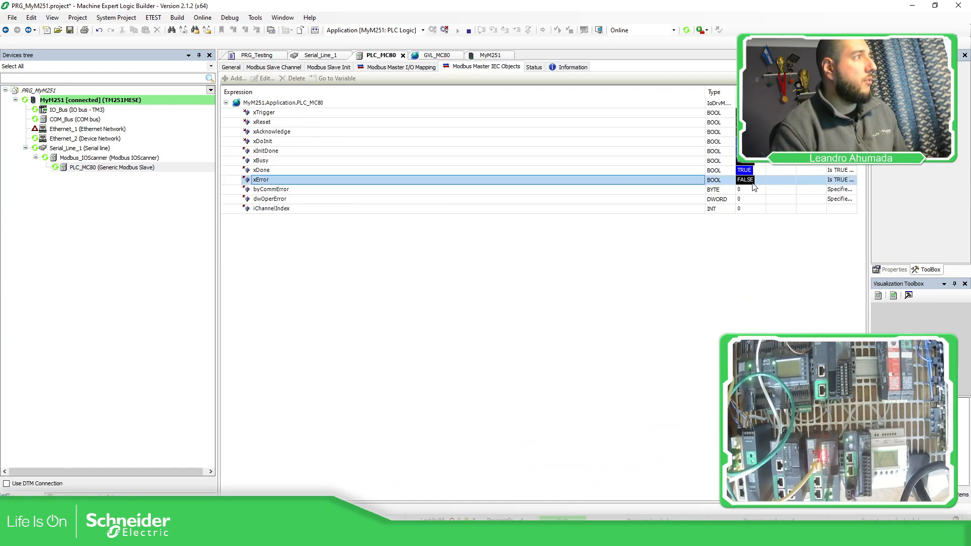
Step: Narrow the Expression column, widen the Comment column, and watch xError and the communication error codes of PLC_MC80
{"action": "left_click_drag", "start_coordinate": [705, 92], "coordinate": [428, 92]}
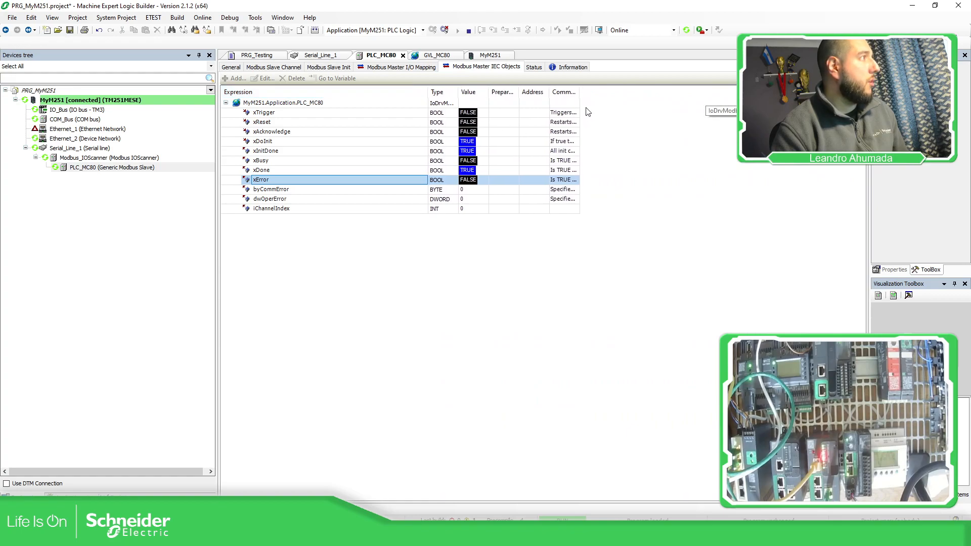
{"action": "left_click_drag", "start_coordinate": [578, 92], "coordinate": [785, 92]}
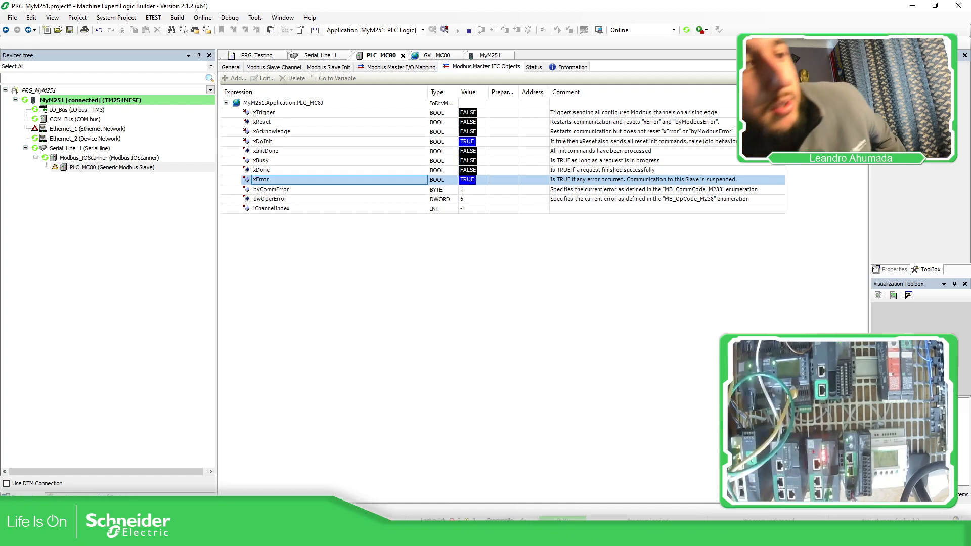
{"action": "left_click", "coordinate": [434, 183]}
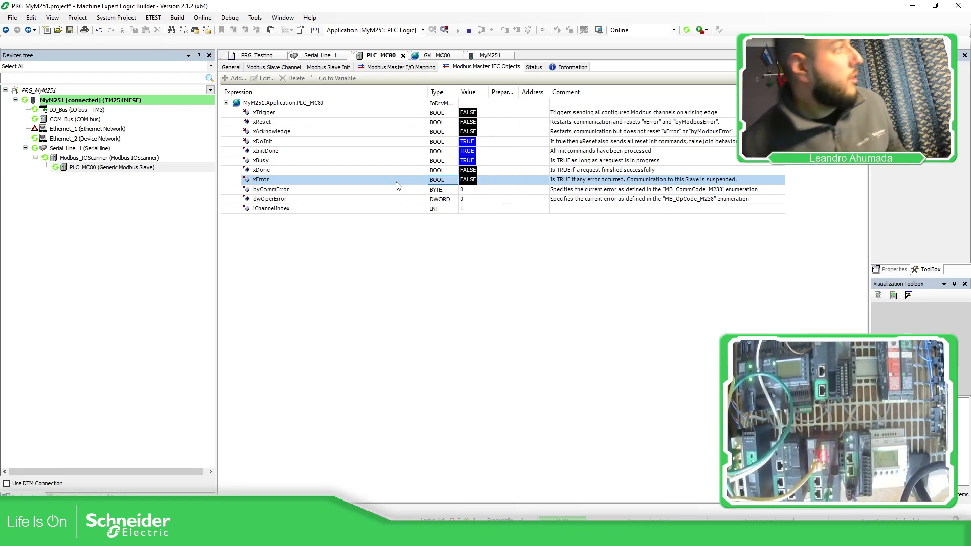
{"action": "left_click", "coordinate": [358, 182]}
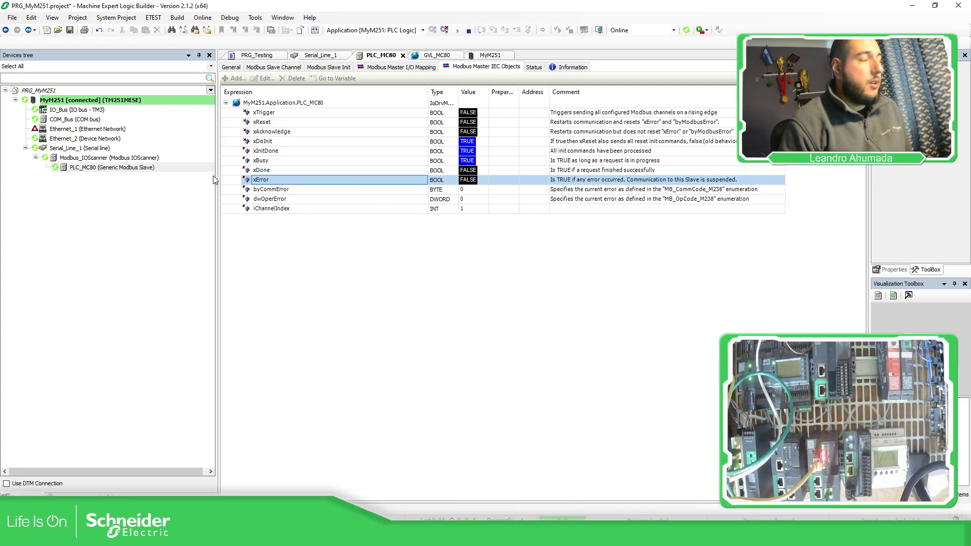
Step: Log out of the MyM251 controller and open PRG_Testing for editing
{"action": "left_click", "coordinate": [444, 30]}
{"action": "left_click", "coordinate": [225, 55]}
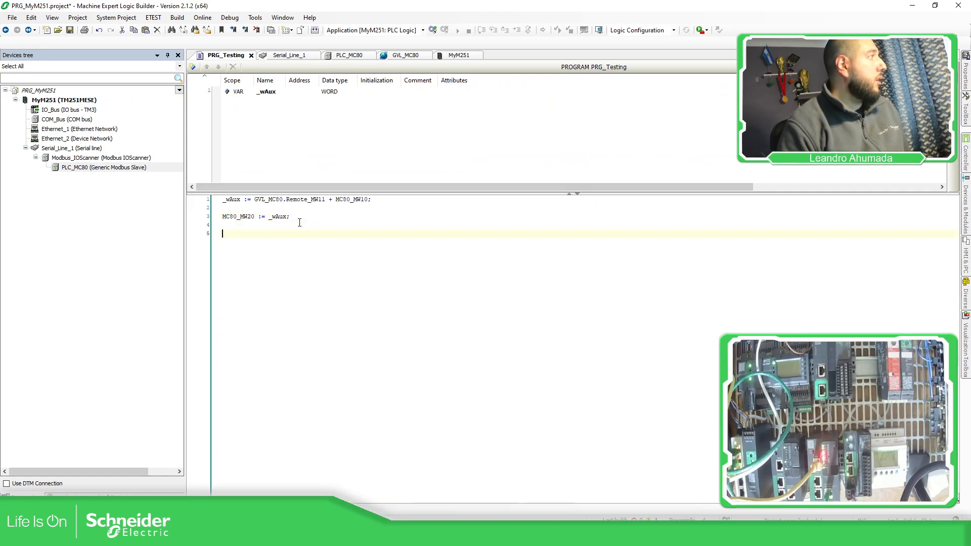
Step: Try the reference PLC_MC80.xError on line 5 of PRG_Testing using the suggested members, and delete it again
{"action": "type", "text": "PIC_M"}
{"action": "type", "text": "."}
{"action": "key", "text": "Down"}
{"action": "key", "text": "Down"}
{"action": "key", "text": "Down"}
{"action": "key", "text": "Down"}
{"action": "key", "text": "Down"}
{"action": "key", "text": "Down"}
{"action": "key", "text": "Down"}
{"action": "key", "text": "Down"}
{"action": "key", "text": "Down"}
{"action": "key", "text": "Down"}
{"action": "key", "text": "Down"}
{"action": "key", "text": "Down"}
{"action": "key", "text": "Down"}
{"action": "key", "text": "Down"}
{"action": "key", "text": "Down"}
{"action": "key", "text": "Down"}
{"action": "key", "text": "Down"}
{"action": "key", "text": "Down"}
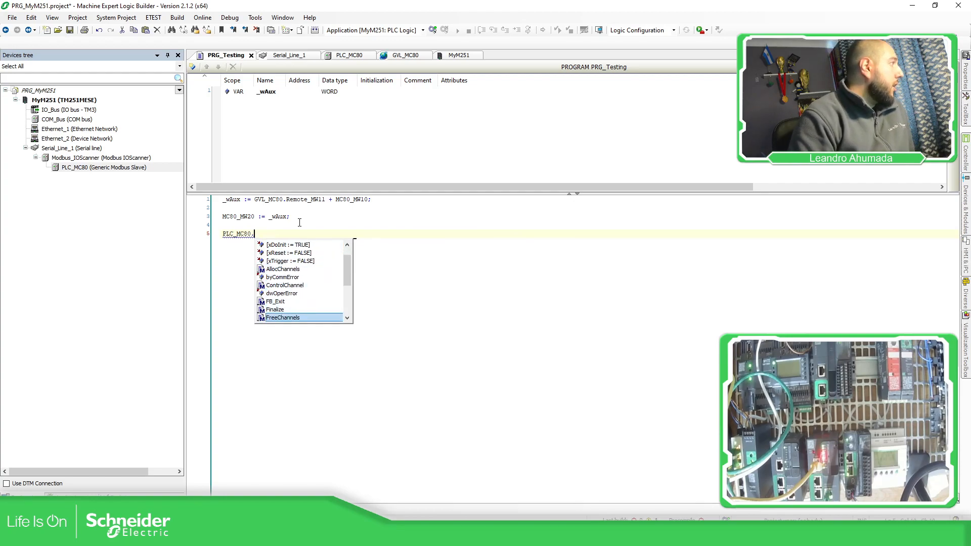
{"action": "key", "text": "Up"}
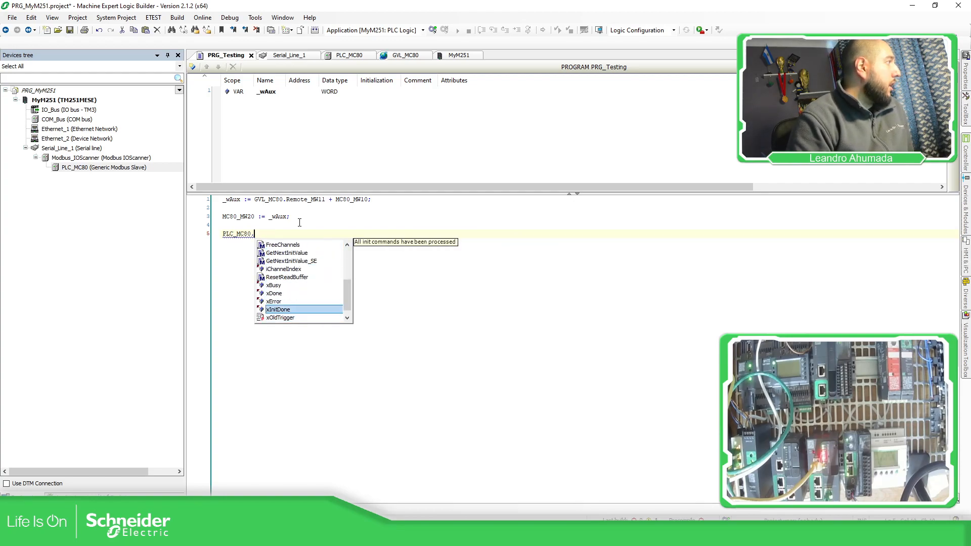
{"action": "key", "text": "Return"}
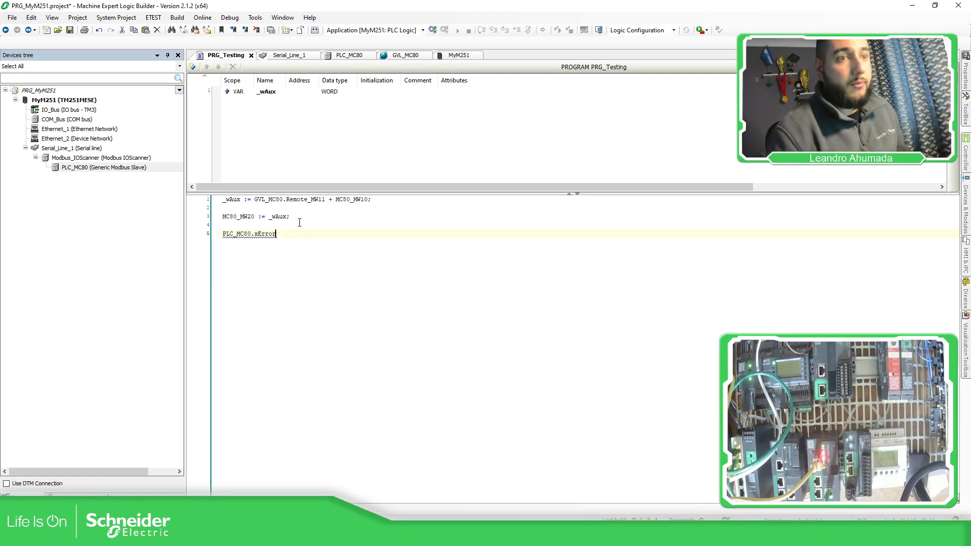
{"action": "left_click_drag", "start_coordinate": [283, 234], "coordinate": [223, 233]}
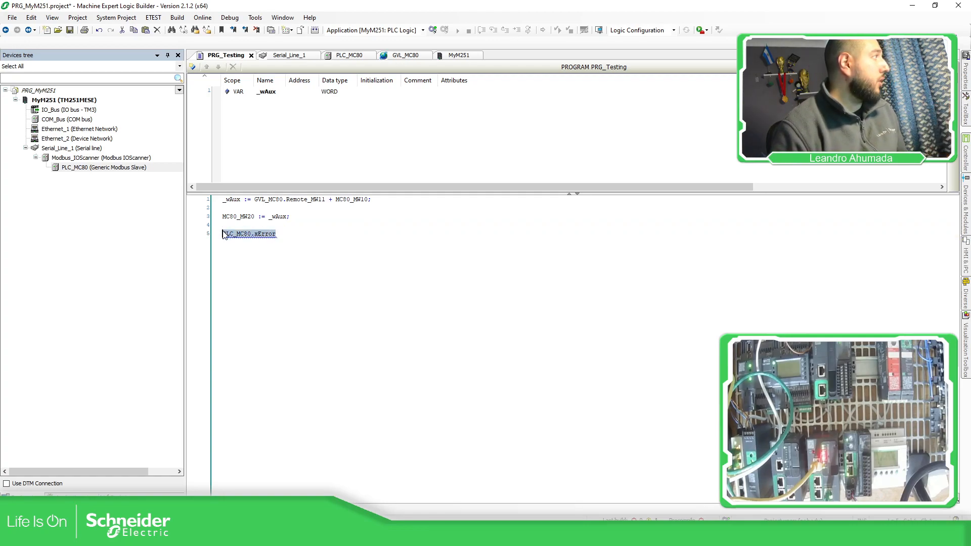
{"action": "key", "text": "Delete"}
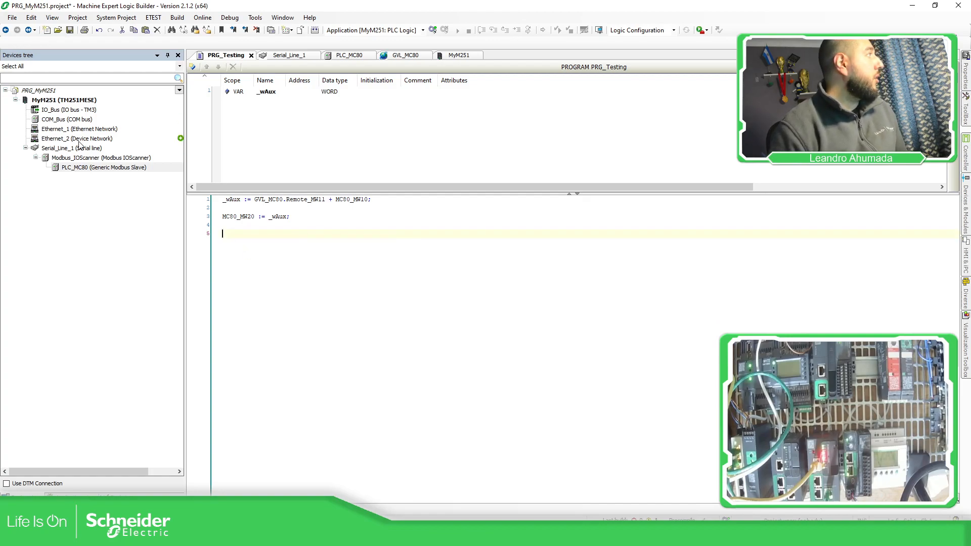
Step: Review the Serial_Line_1 settings, switch to Control Expert, and compare them with the MC80 serial port configuration on Bus MC80
{"action": "double_click", "coordinate": [84, 150]}
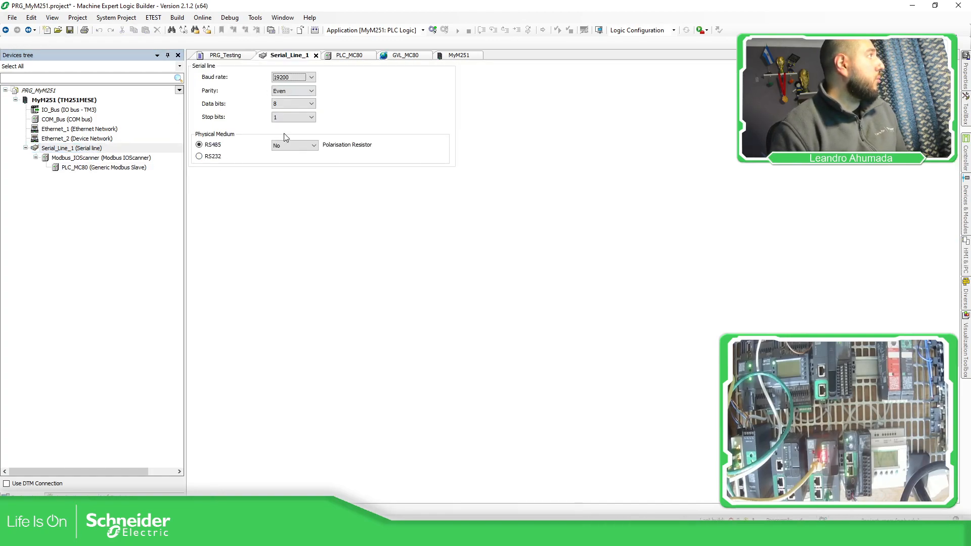
{"action": "key", "text": "alt+Tab"}
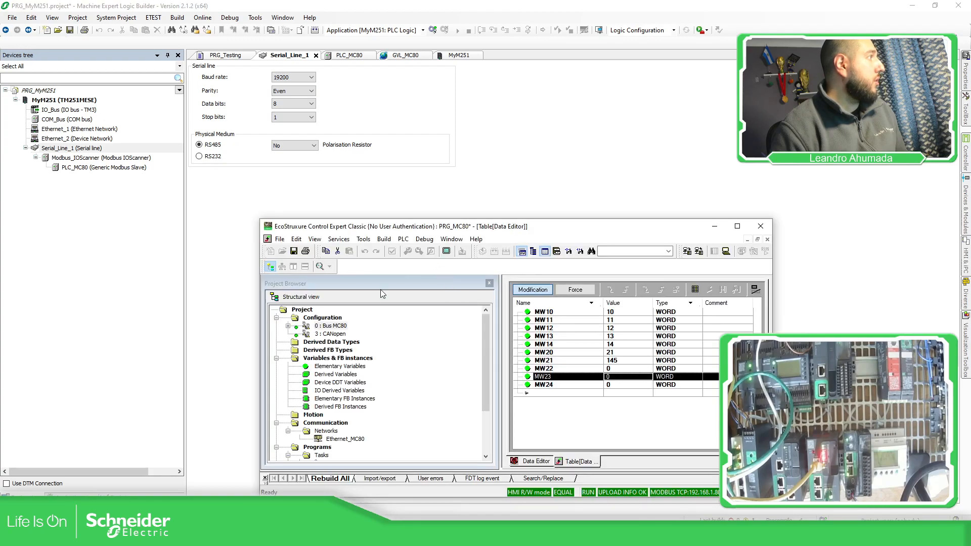
{"action": "left_click", "coordinate": [737, 226]}
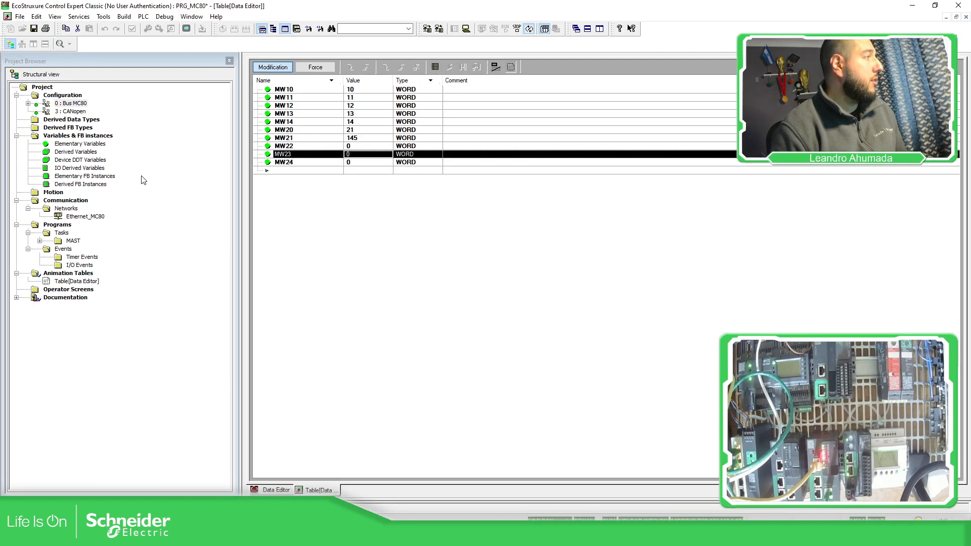
{"action": "double_click", "coordinate": [72, 103]}
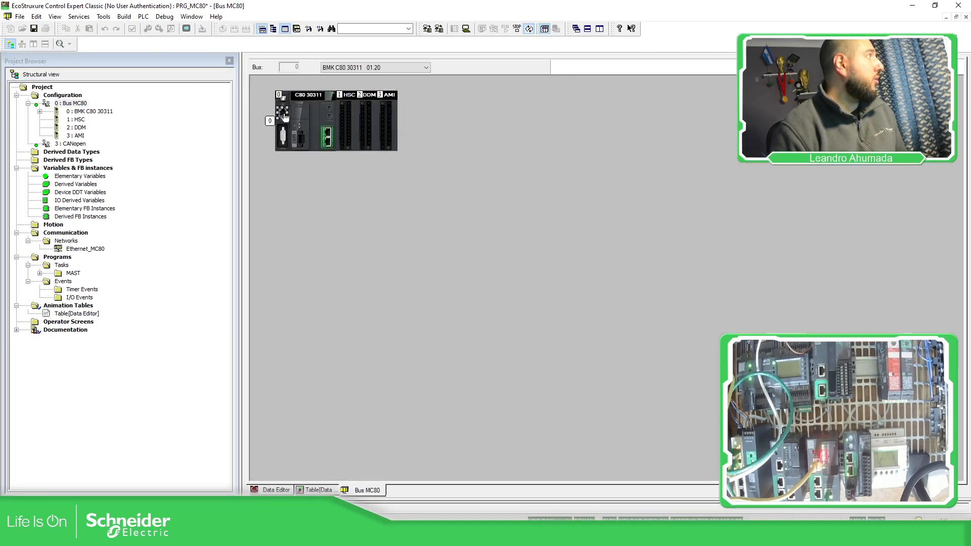
{"action": "double_click", "coordinate": [283, 116]}
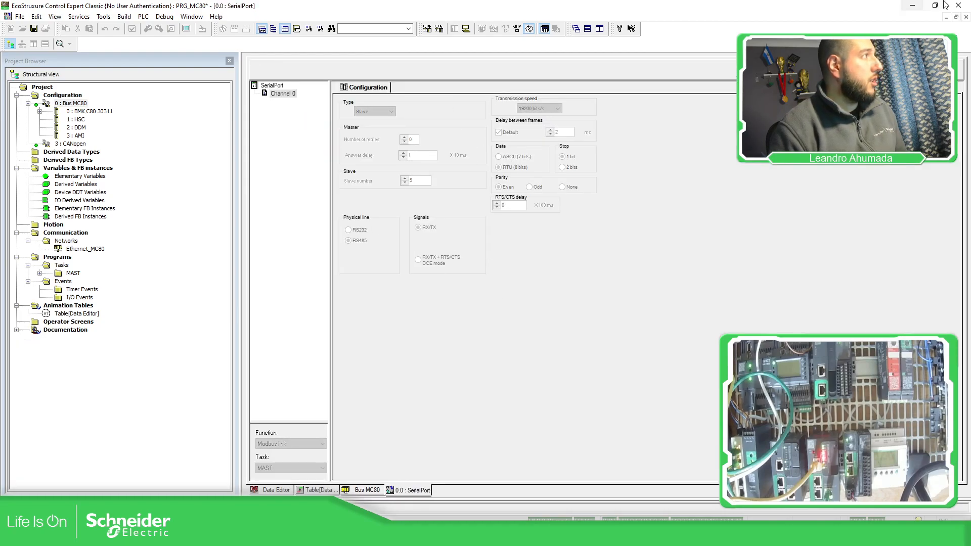
{"action": "left_click", "coordinate": [922, 8]}
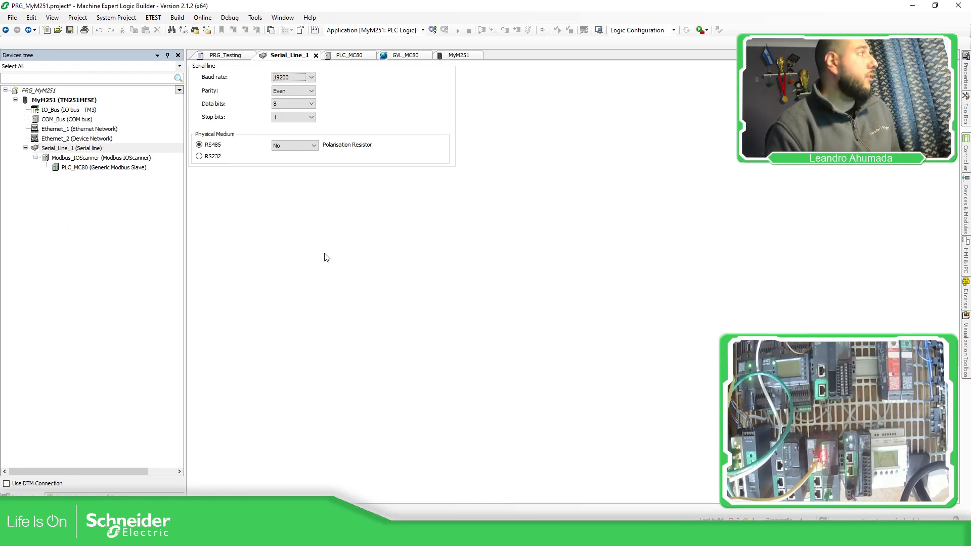
Step: Back in Machine Expert Logic Builder, review the PLC_MC80 slave's Modbus channels and its Modbus Master IEC objects
{"action": "left_click", "coordinate": [108, 160]}
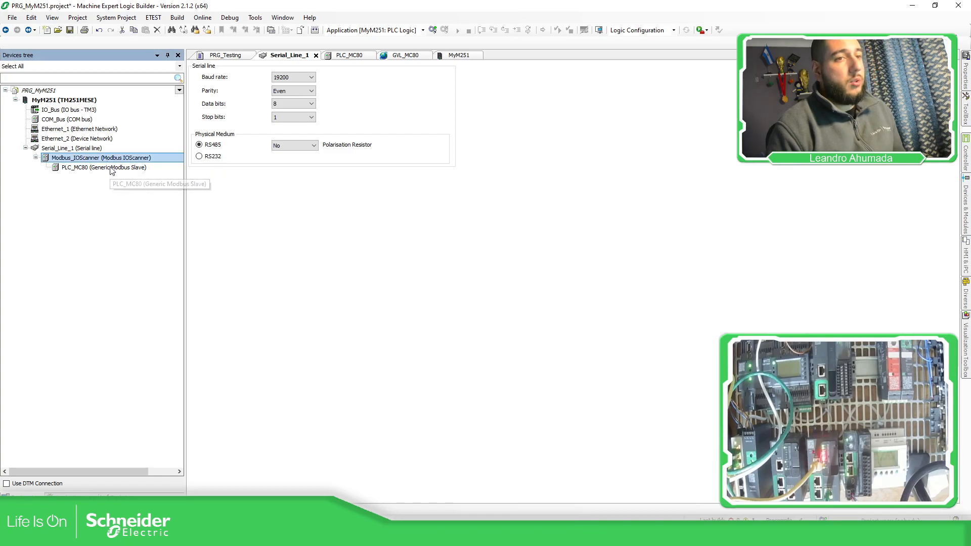
{"action": "double_click", "coordinate": [110, 168]}
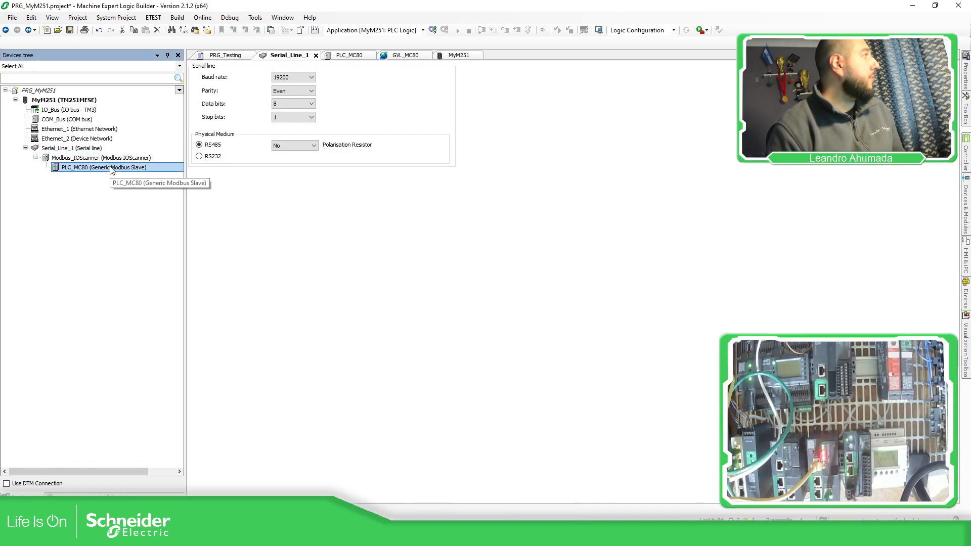
{"action": "left_click", "coordinate": [241, 67]}
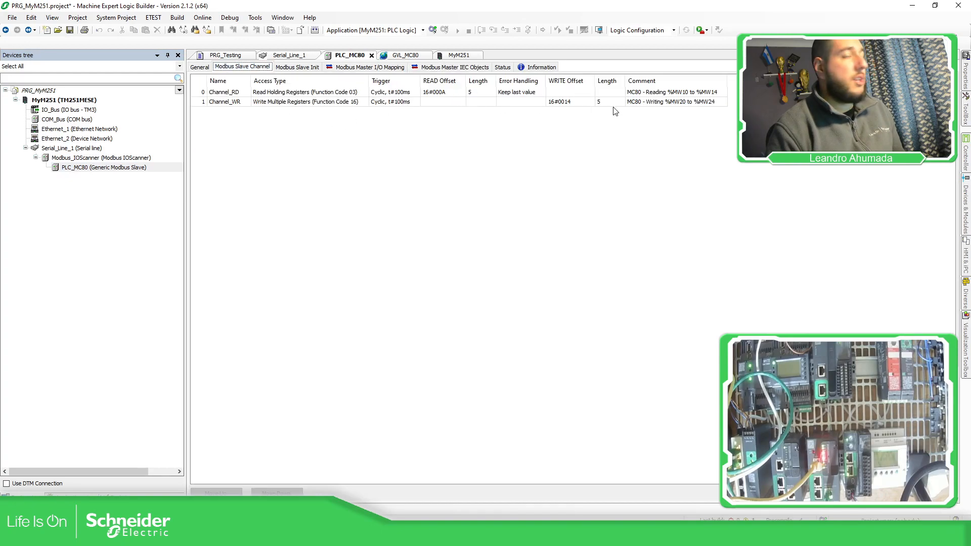
{"action": "left_click", "coordinate": [471, 65]}
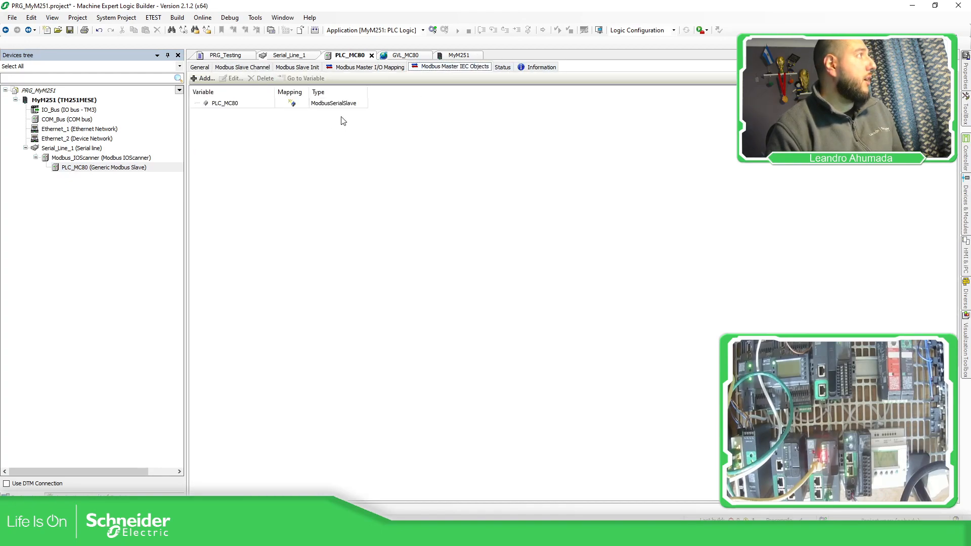